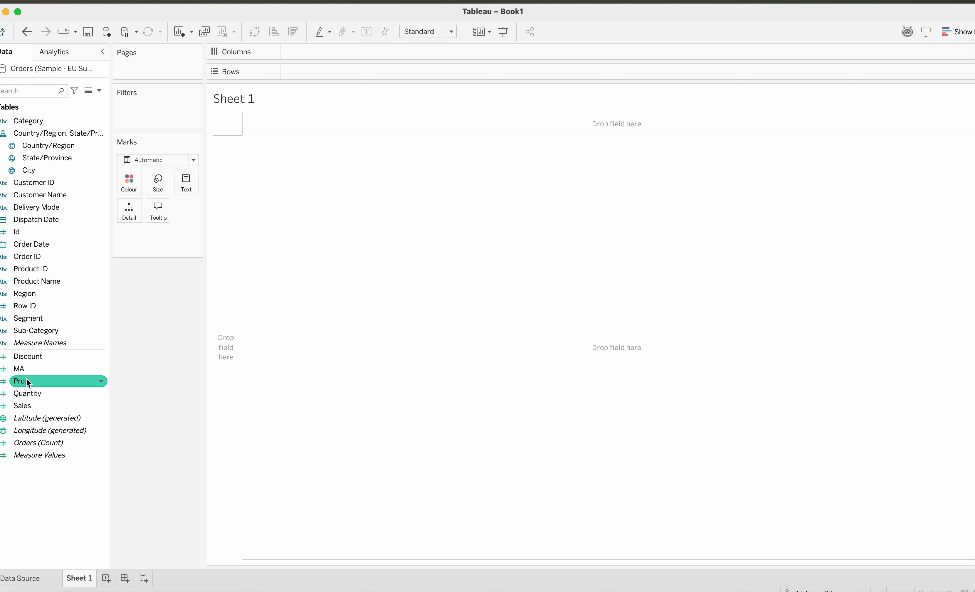
Plot SUM(Profit) on Rows against the continuous MONTH(Order Date) on Columns.
{"action": "left_click_drag", "start_coordinate": [43, 380], "coordinate": [313, 73]}
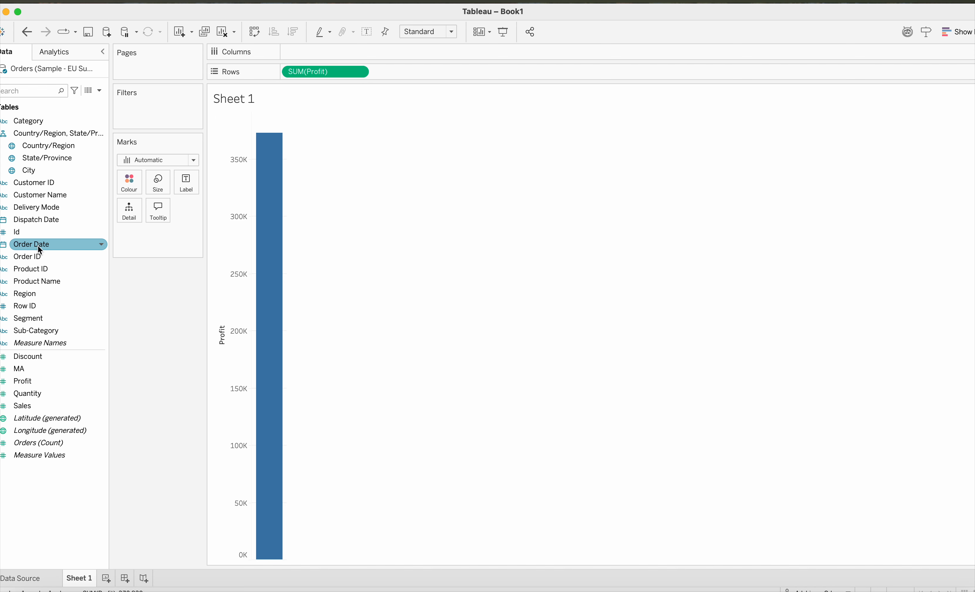
{"action": "left_click_drag", "start_coordinate": [38, 245], "coordinate": [349, 57]}
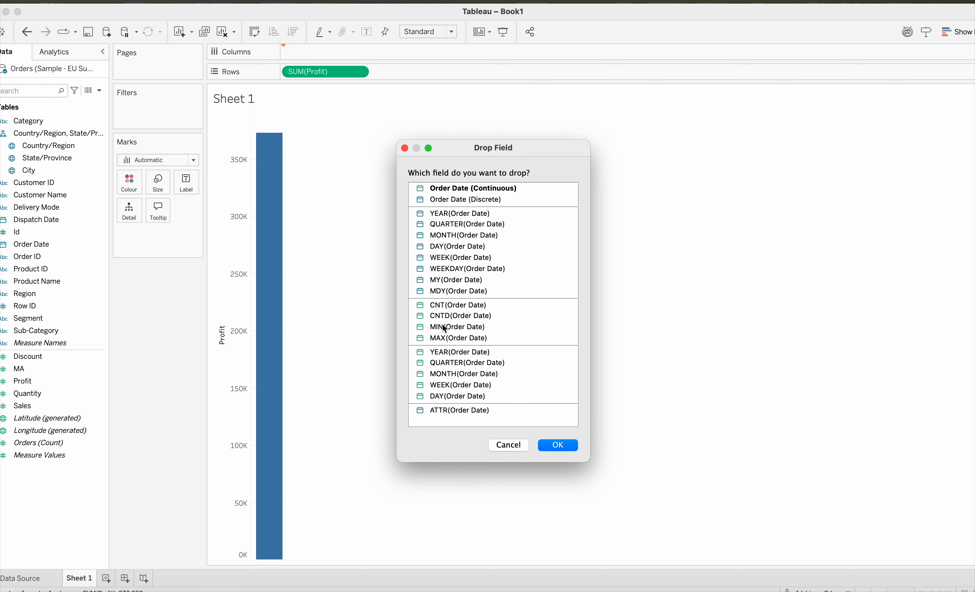
{"action": "left_click", "coordinate": [445, 375]}
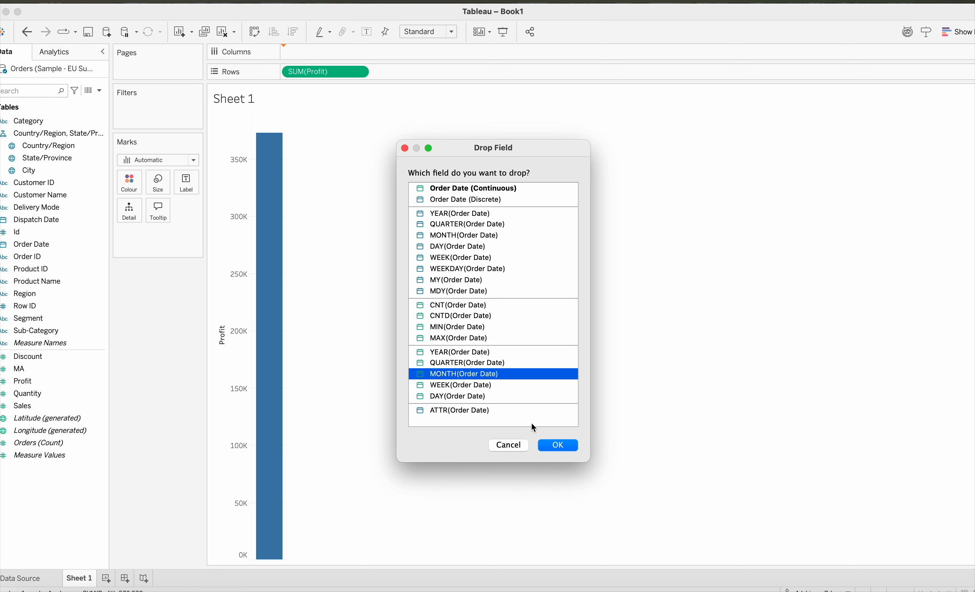
{"action": "left_click", "coordinate": [565, 446]}
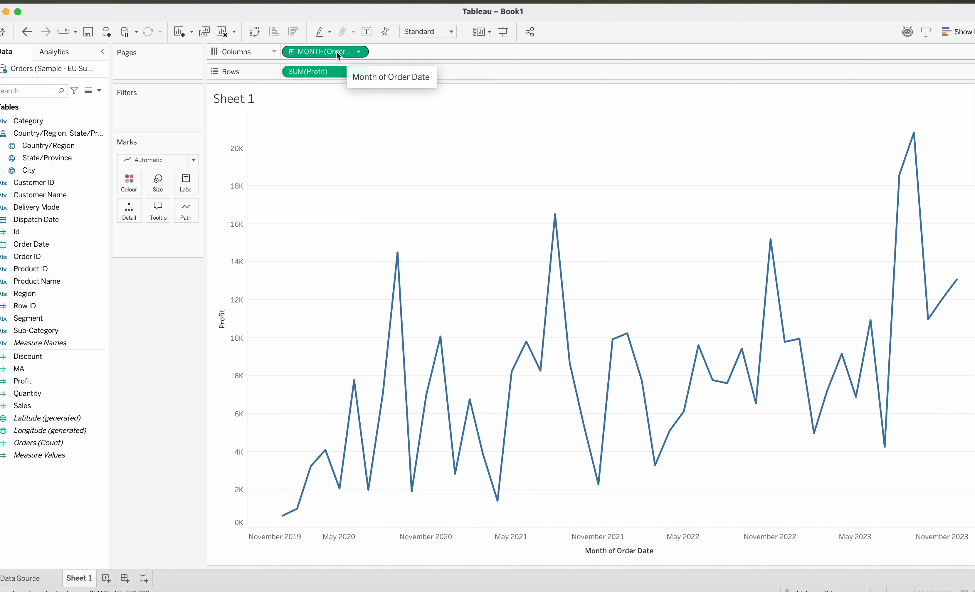
Remove the month field from Columns, add Order Date again, and change its date level to continuous Month.
{"action": "left_click_drag", "start_coordinate": [336, 51], "coordinate": [181, 317]}
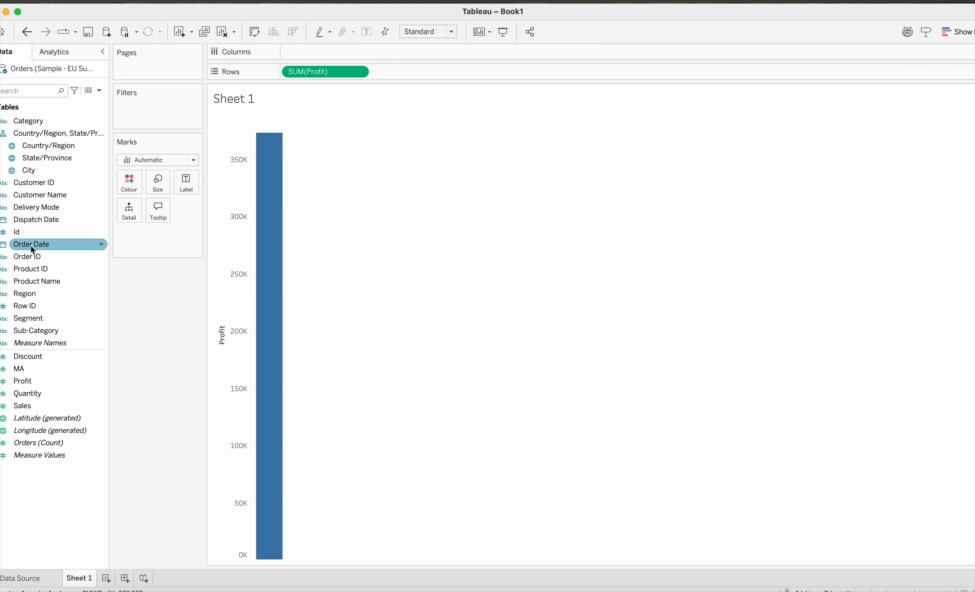
{"action": "left_click_drag", "start_coordinate": [34, 250], "coordinate": [314, 57]}
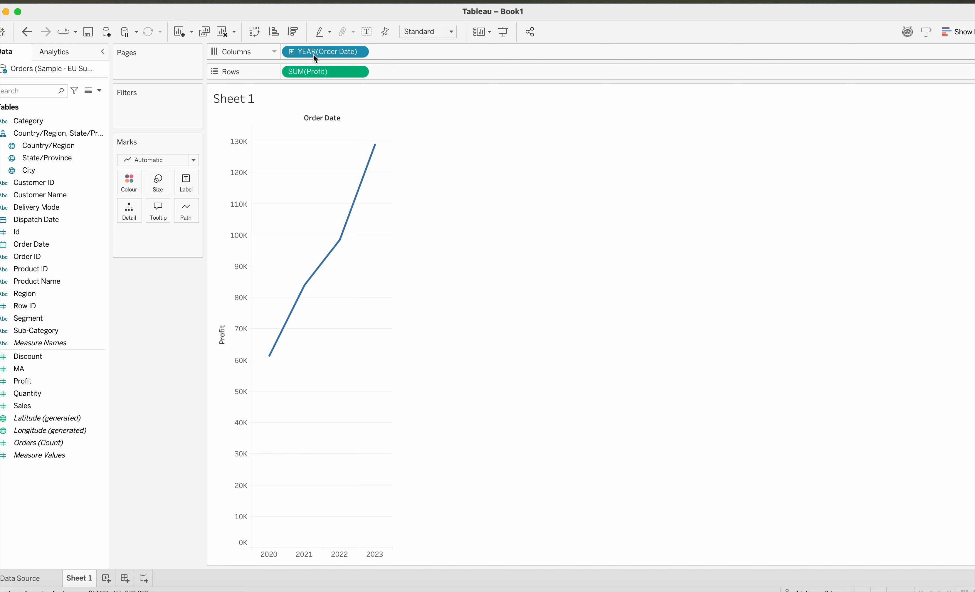
{"action": "left_click", "coordinate": [360, 52]}
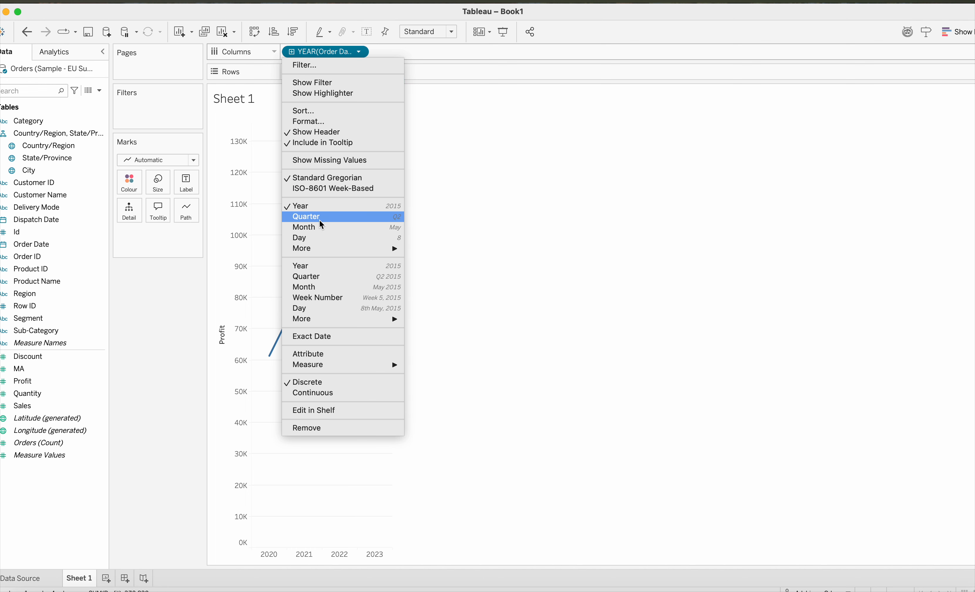
{"action": "left_click", "coordinate": [316, 287]}
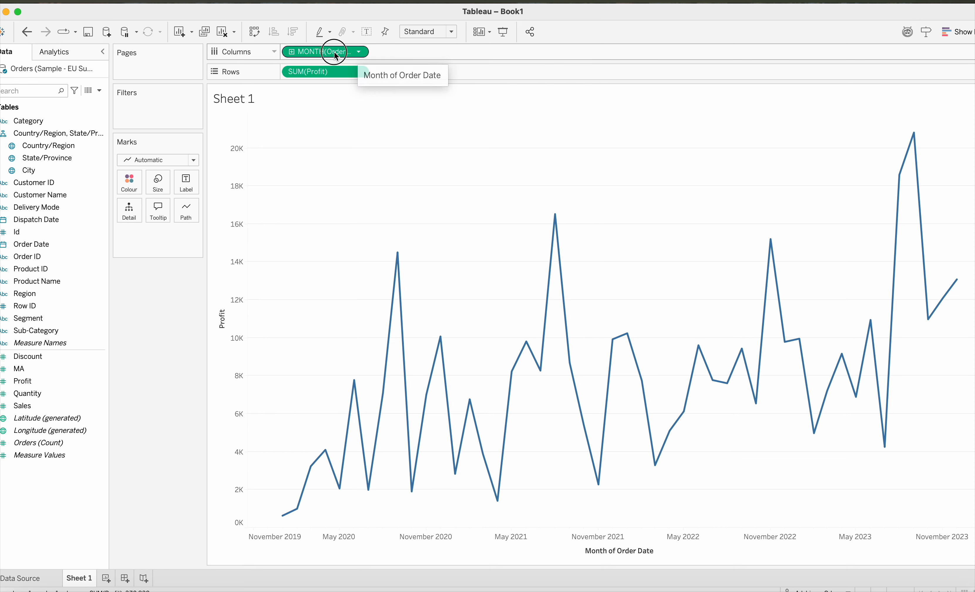
Replace the field on Columns by dropping Order Date there anew as continuous MONTH(Order Date).
{"action": "left_click_drag", "start_coordinate": [359, 55], "coordinate": [167, 309]}
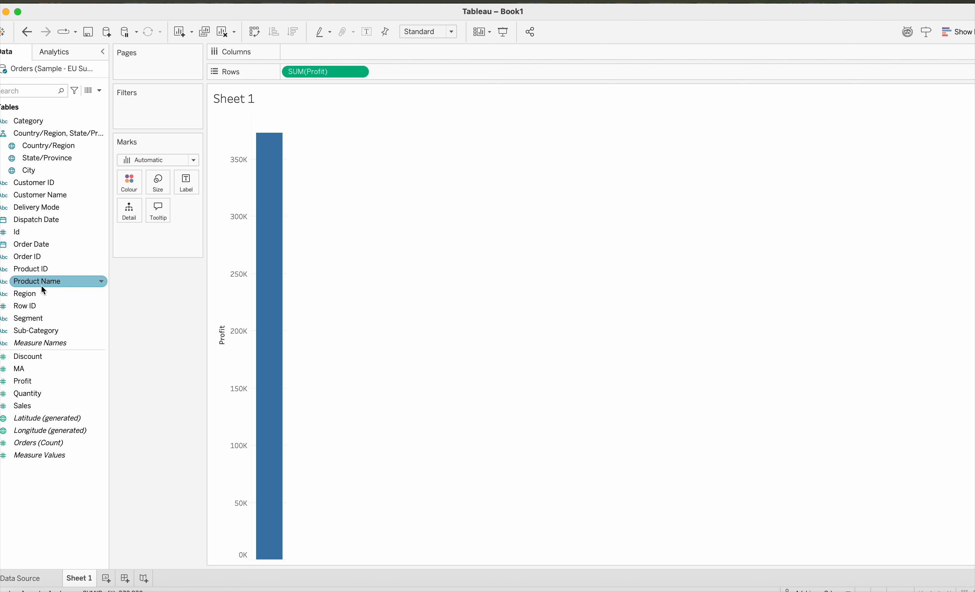
{"action": "left_click_drag", "start_coordinate": [36, 248], "coordinate": [313, 56]}
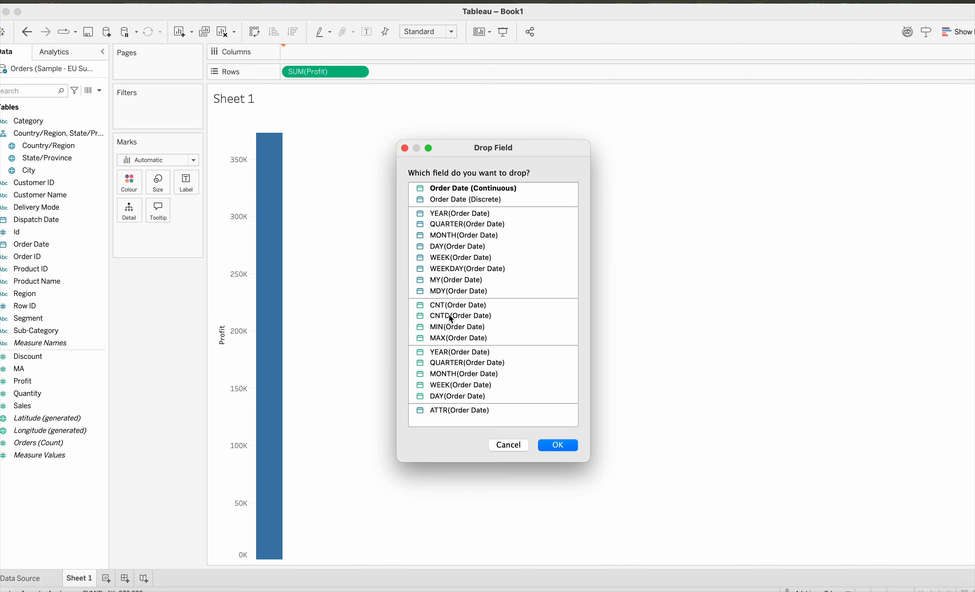
{"action": "left_click", "coordinate": [457, 375]}
{"action": "left_click", "coordinate": [559, 446]}
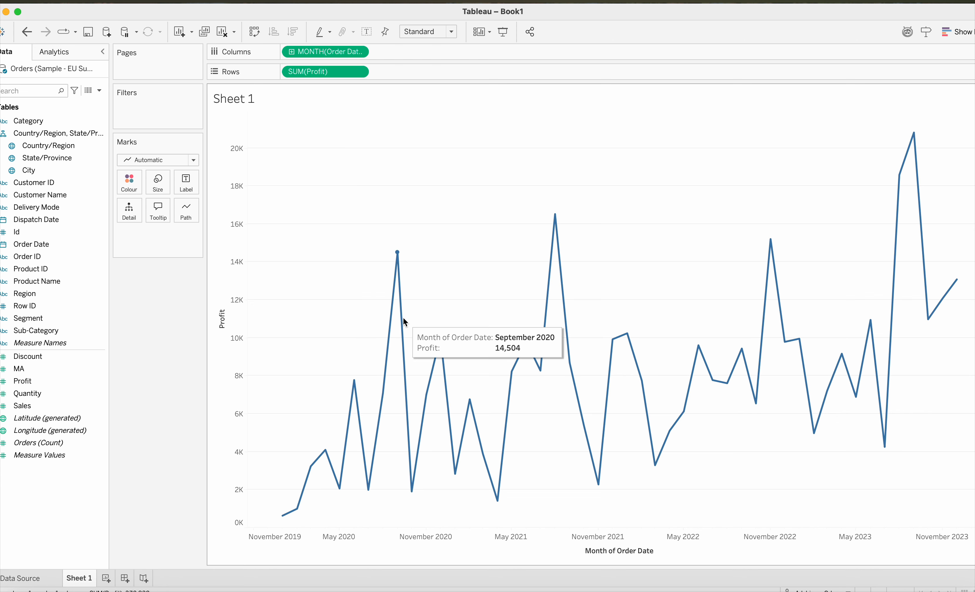
Try the Area mark type on the single Profit chart and undo the change.
{"action": "left_click", "coordinate": [195, 160]}
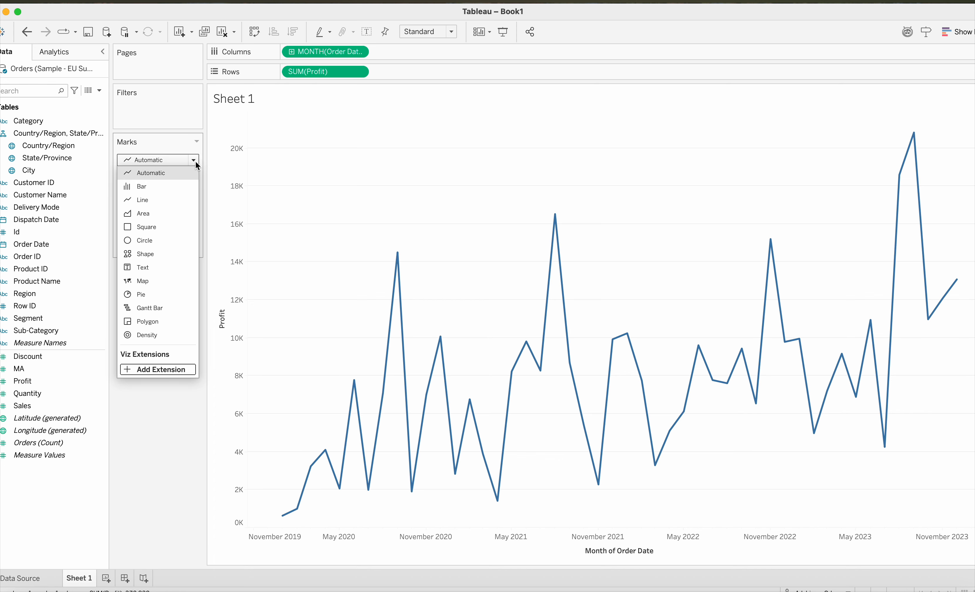
{"action": "left_click", "coordinate": [151, 216]}
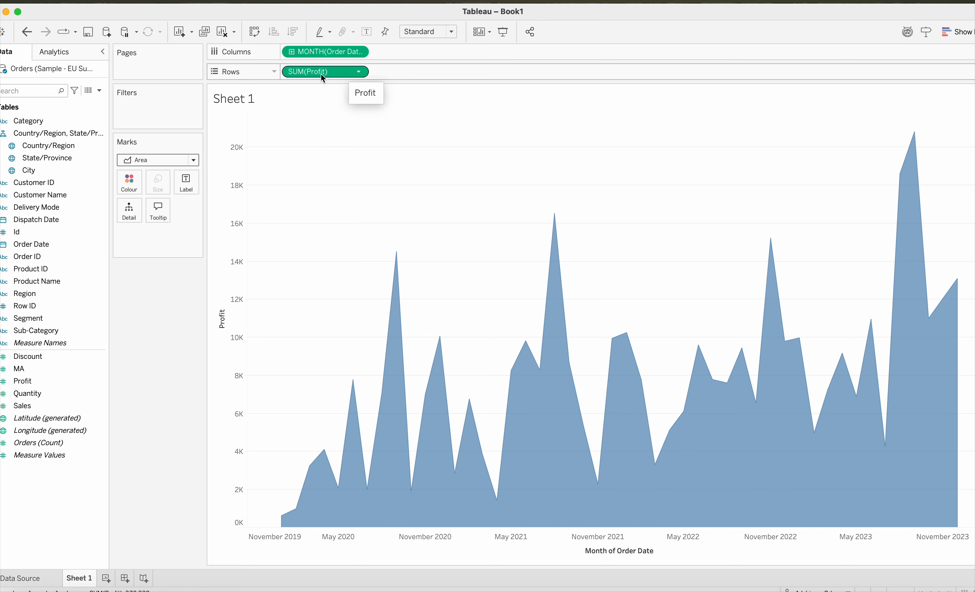
{"action": "left_click", "coordinate": [36, 35]}
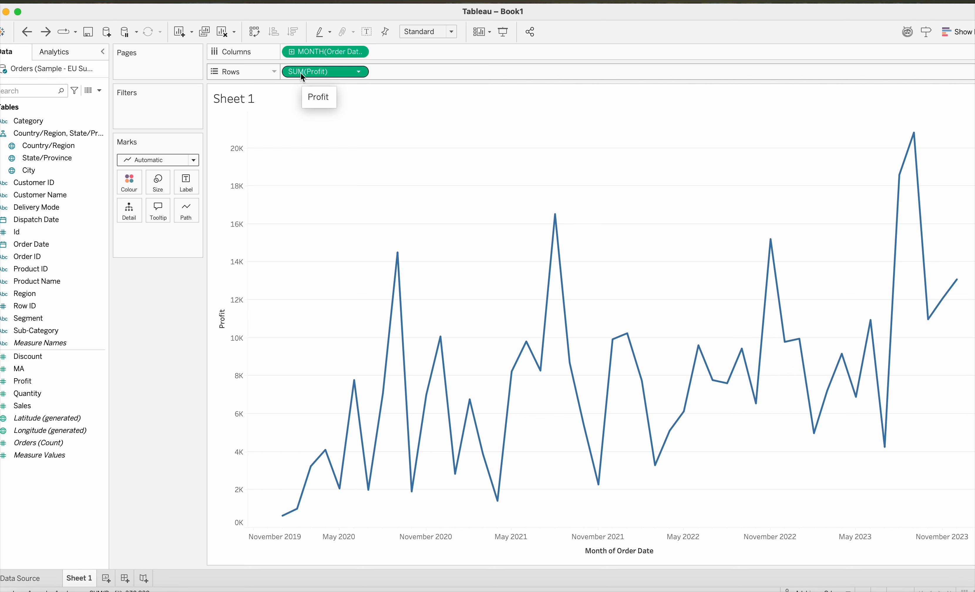
Duplicate SUM(Profit) on Rows and combine the two Profit charts as a dual axis.
{"action": "left_click_drag", "start_coordinate": [302, 76], "coordinate": [424, 78]}
{"action": "left_click_drag", "start_coordinate": [310, 71], "coordinate": [399, 74]}
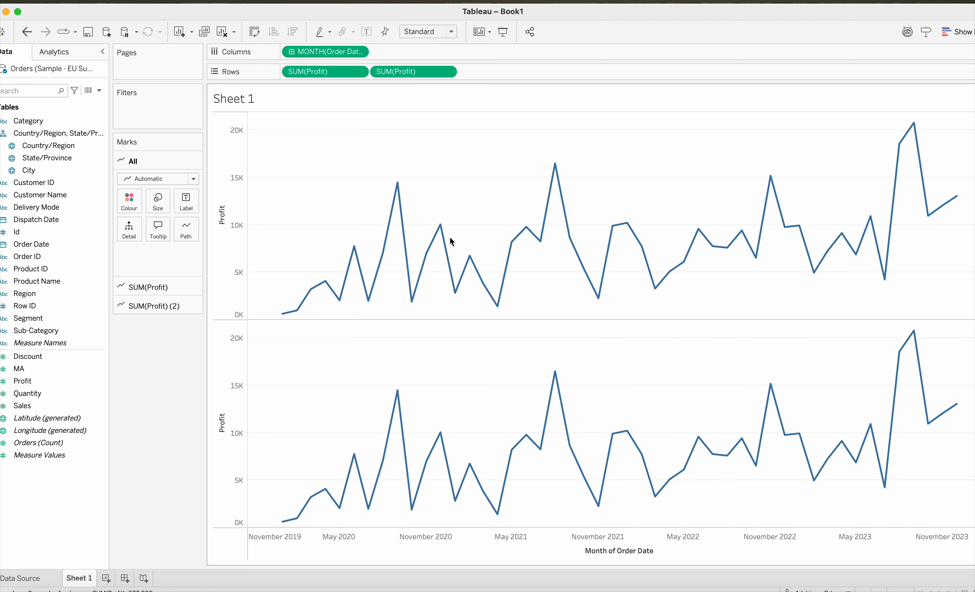
{"action": "mouse_move", "coordinate": [451, 275]}
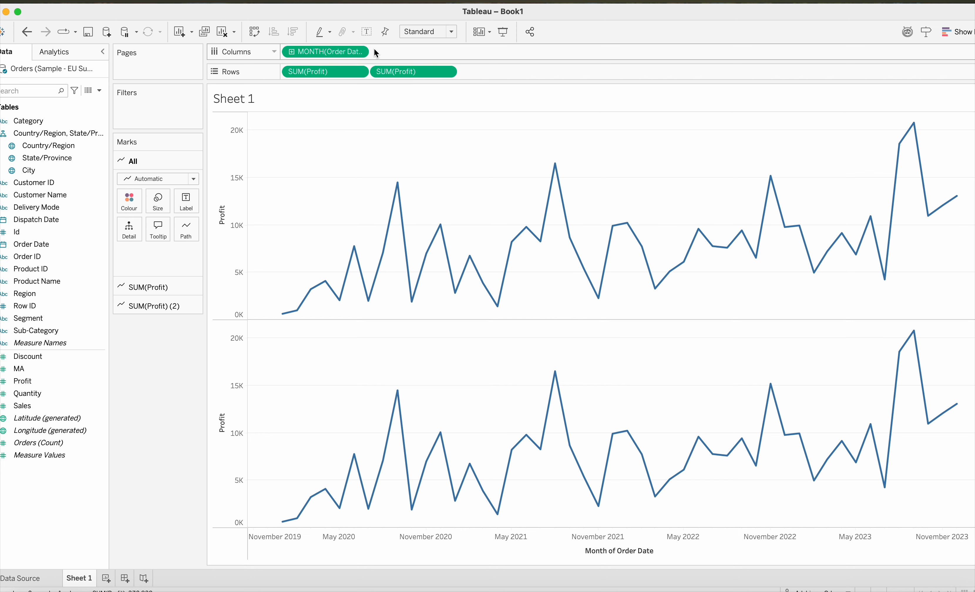
{"action": "mouse_move", "coordinate": [389, 204]}
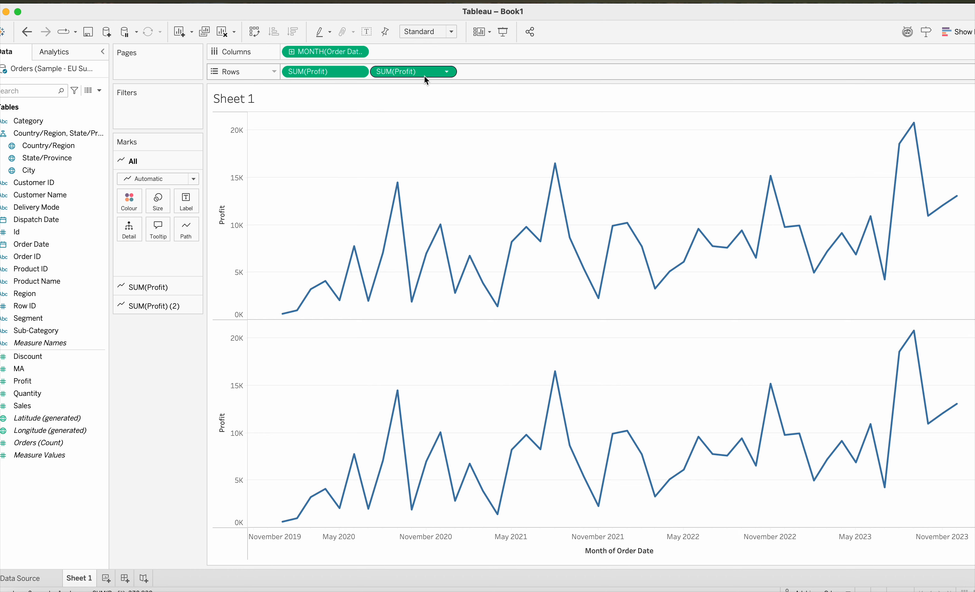
{"action": "left_click", "coordinate": [448, 72]}
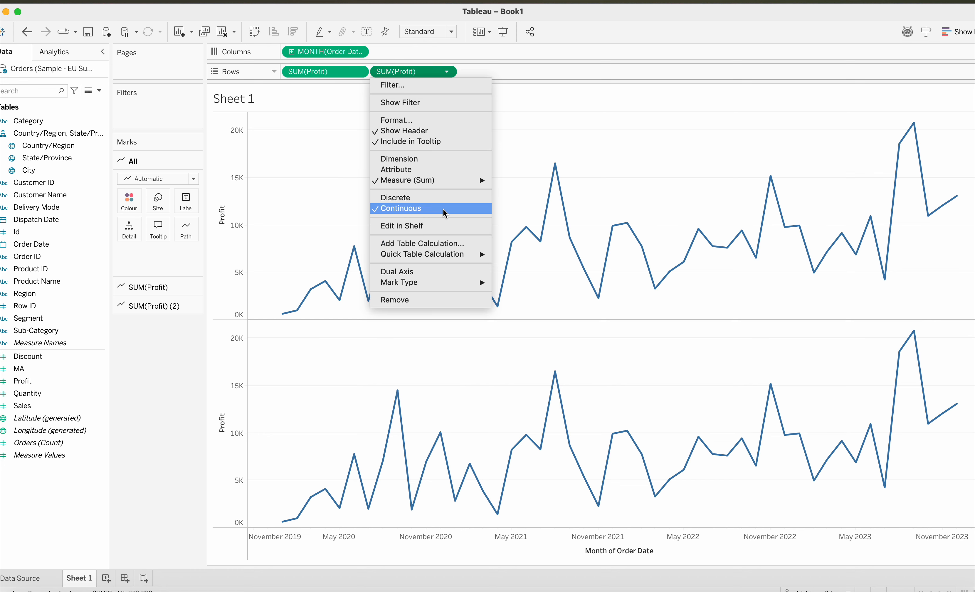
{"action": "left_click", "coordinate": [415, 272]}
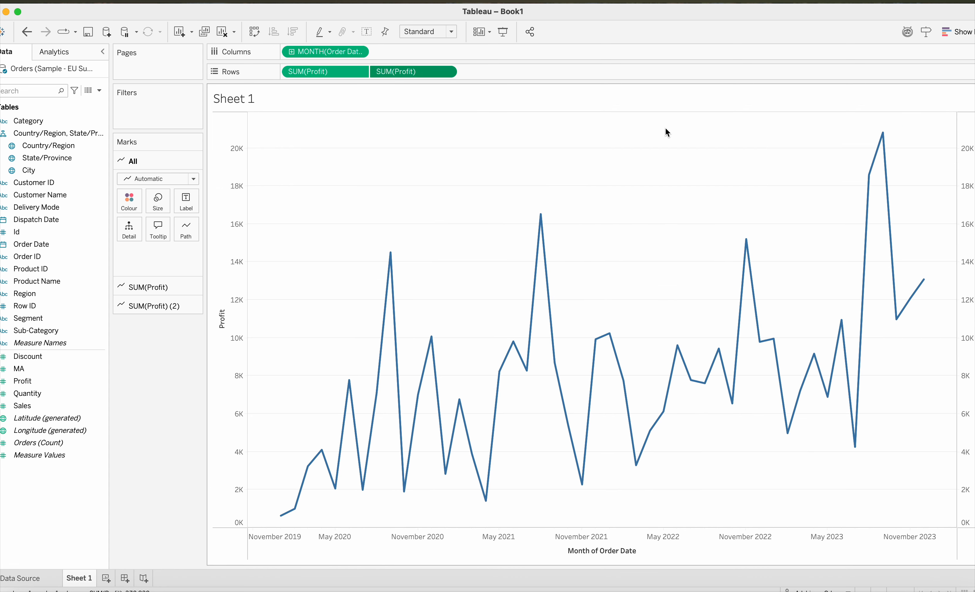
Set the mark type of the first SUM(Profit) field to Area.
{"action": "left_click", "coordinate": [361, 73]}
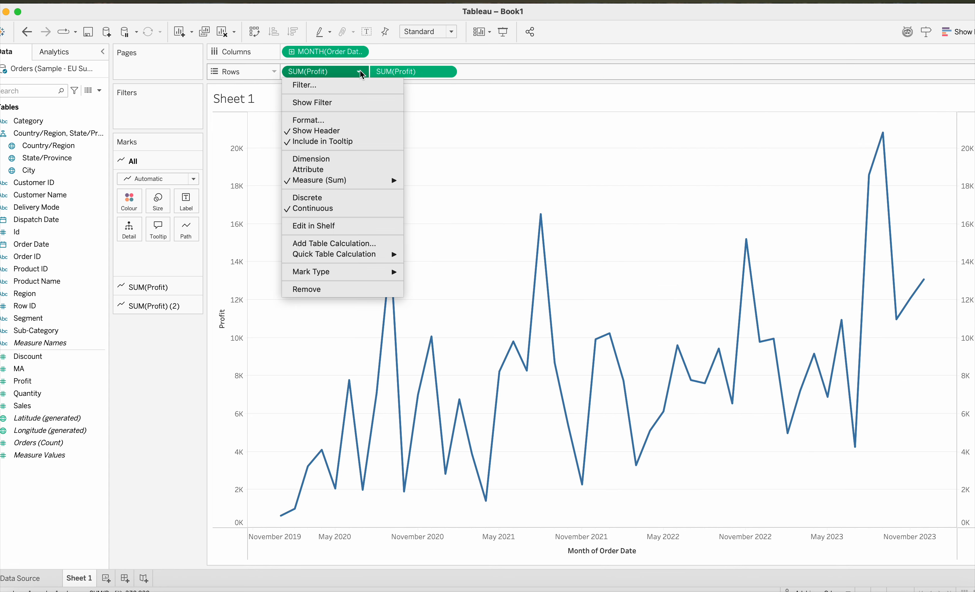
{"action": "left_click", "coordinate": [318, 70]}
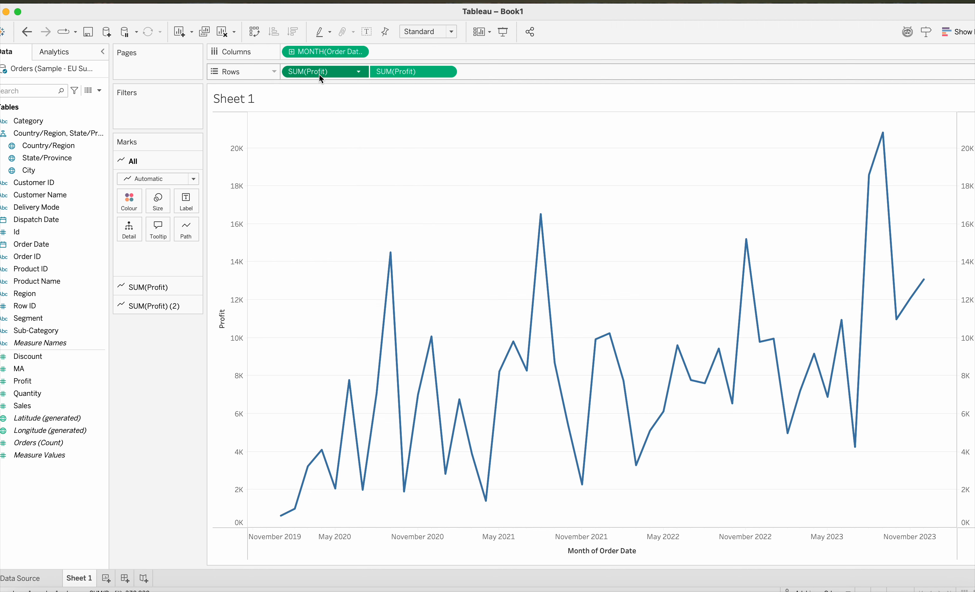
{"action": "left_click", "coordinate": [320, 78]}
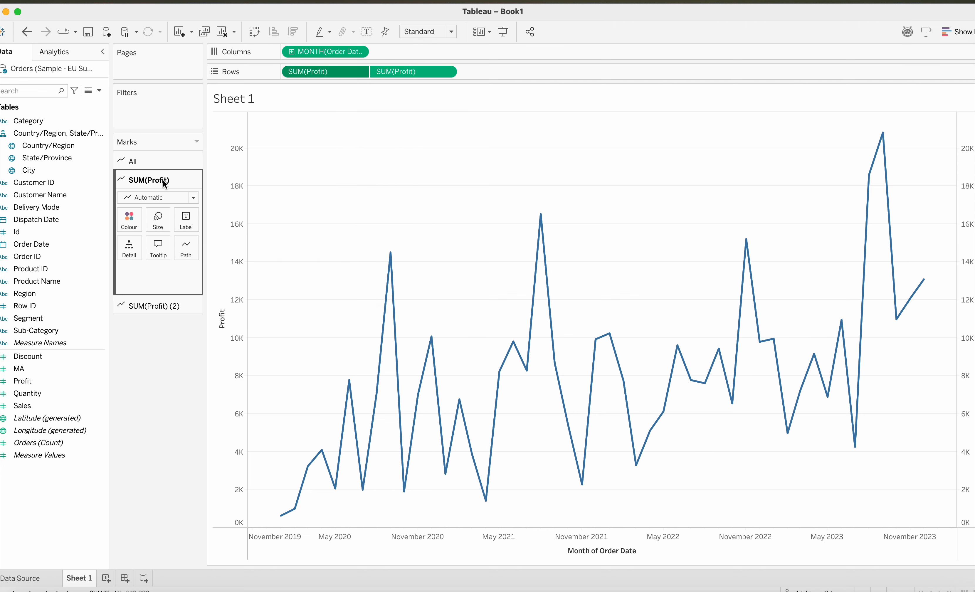
{"action": "left_click", "coordinate": [195, 197]}
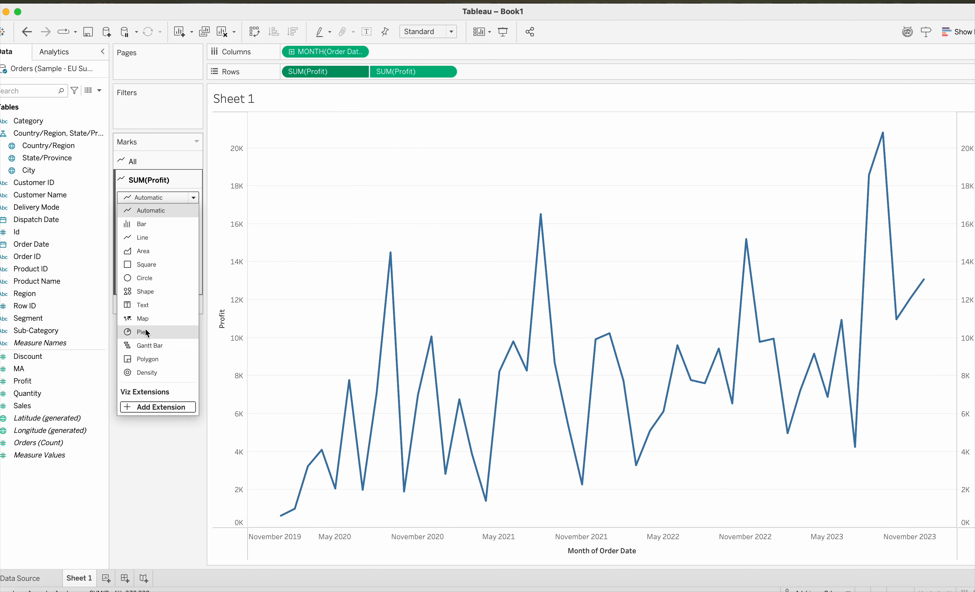
{"action": "left_click", "coordinate": [147, 249]}
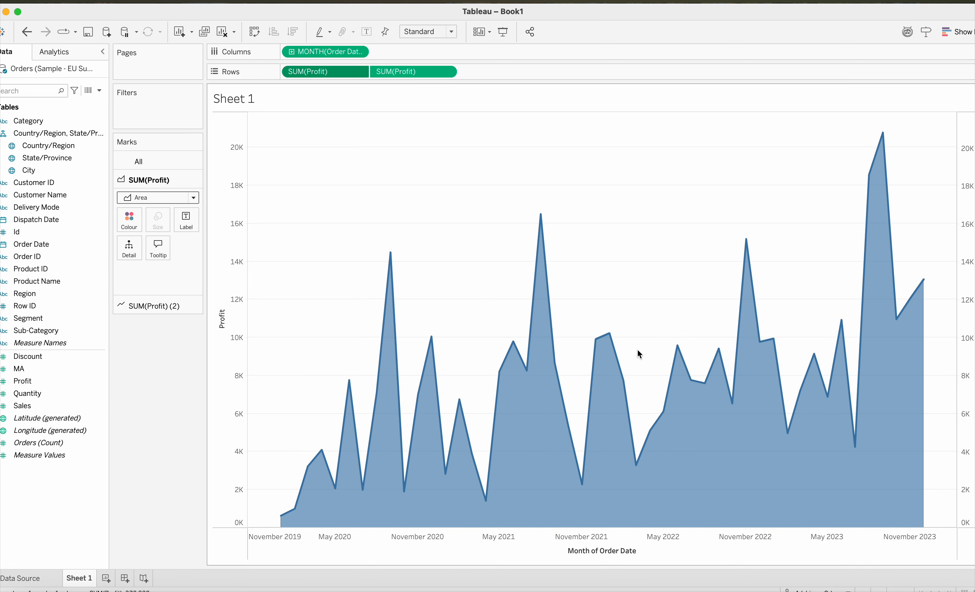
Synchronise the secondary Profit axis with the primary axis and hide the secondary axis header.
{"action": "left_click", "coordinate": [447, 72]}
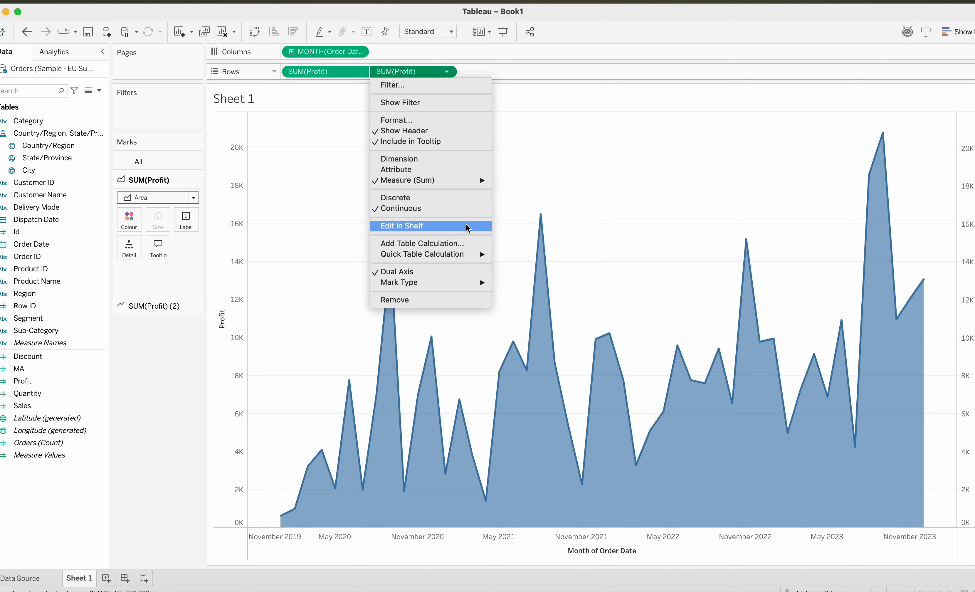
{"action": "left_click", "coordinate": [673, 187]}
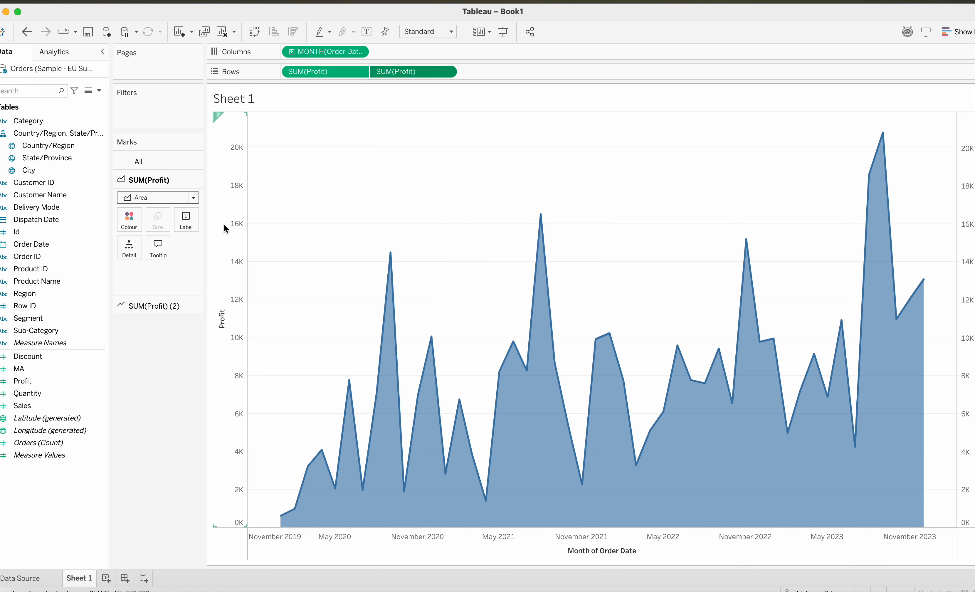
{"action": "right_click", "coordinate": [964, 253]}
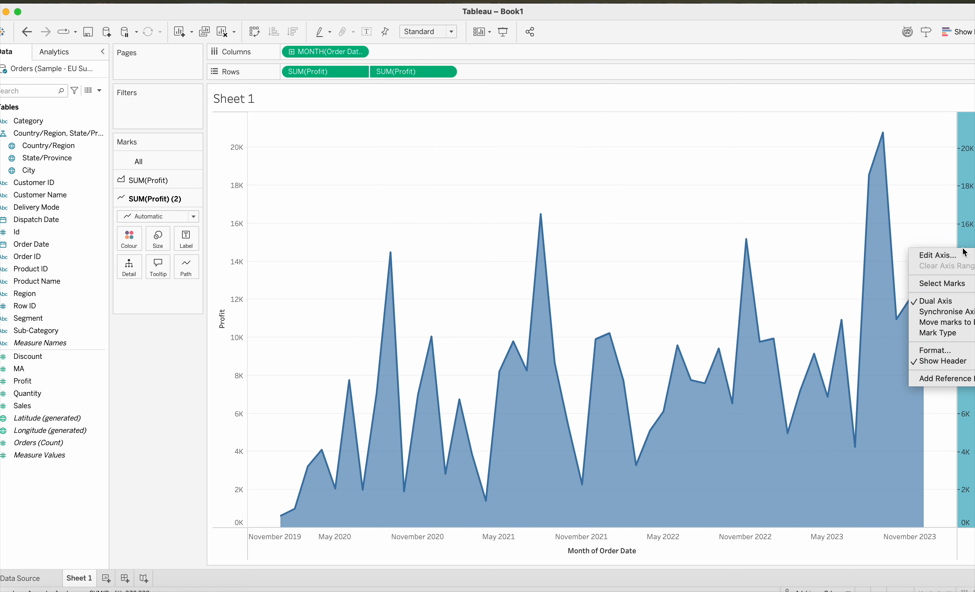
{"action": "left_click", "coordinate": [956, 313]}
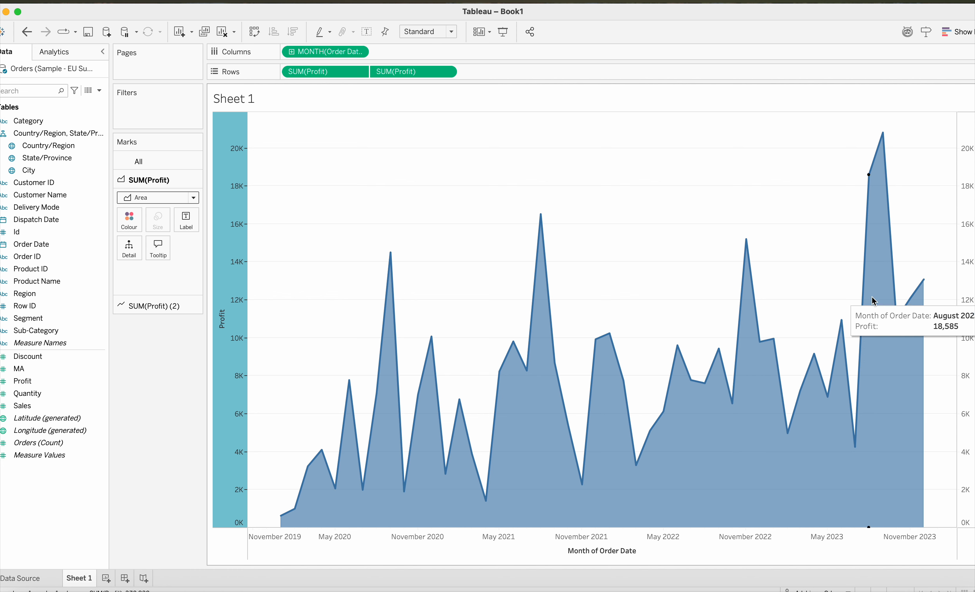
{"action": "right_click", "coordinate": [965, 235]}
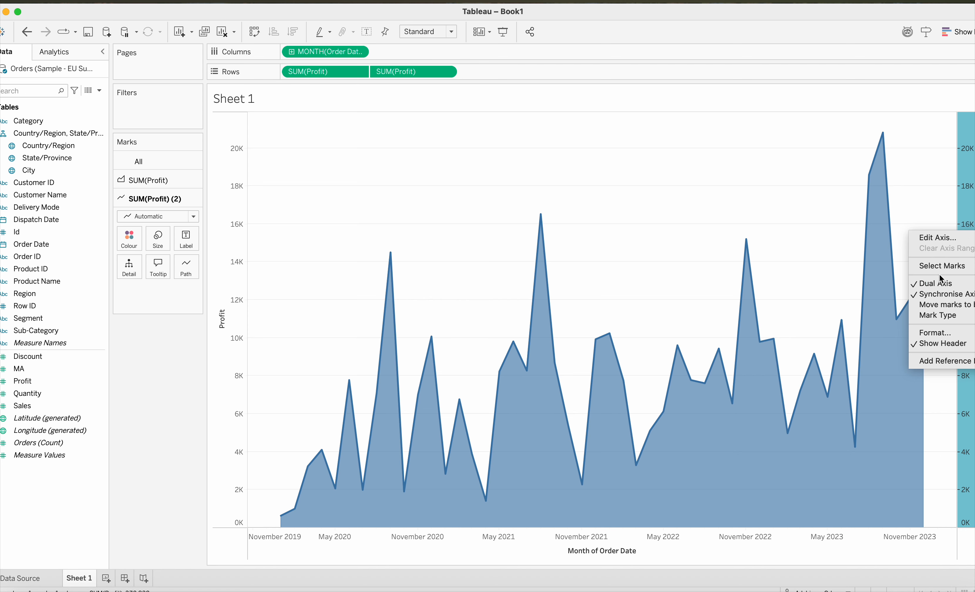
{"action": "left_click", "coordinate": [942, 343]}
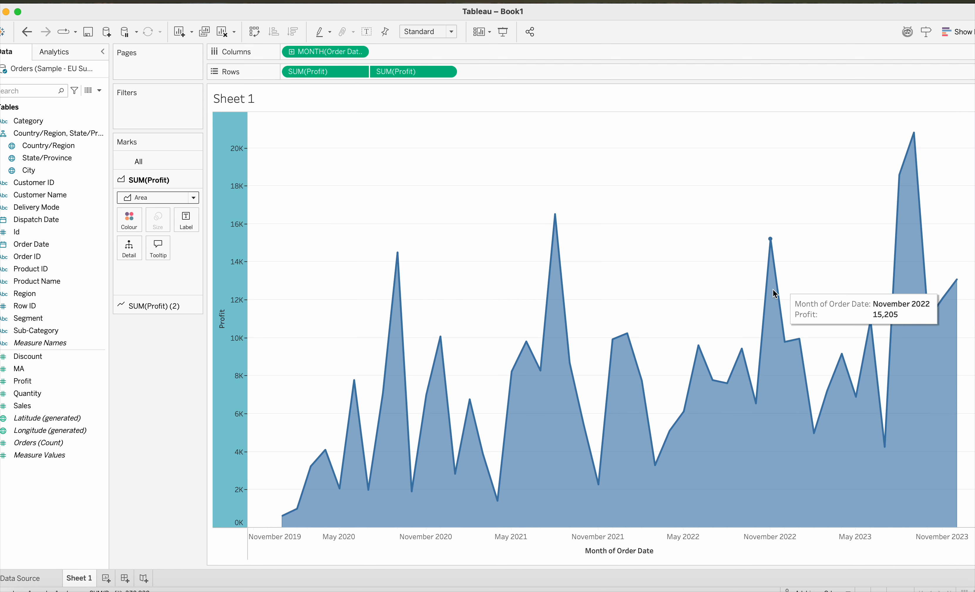
{"action": "left_click", "coordinate": [234, 279]}
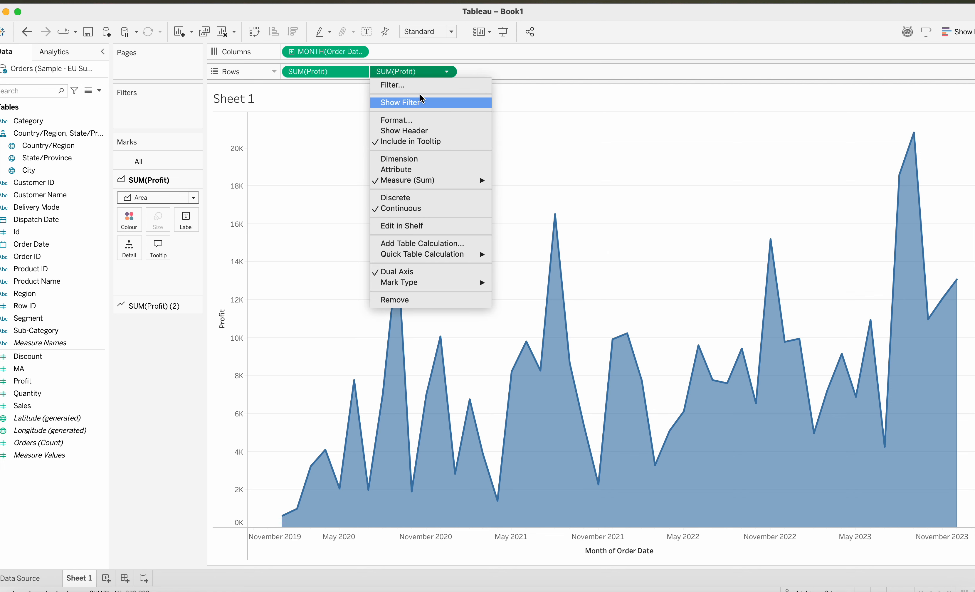
Apply the Moving Average quick table calculation to the second SUM(Profit) field on Rows and also to the first one.
{"action": "mouse_move", "coordinate": [436, 257]}
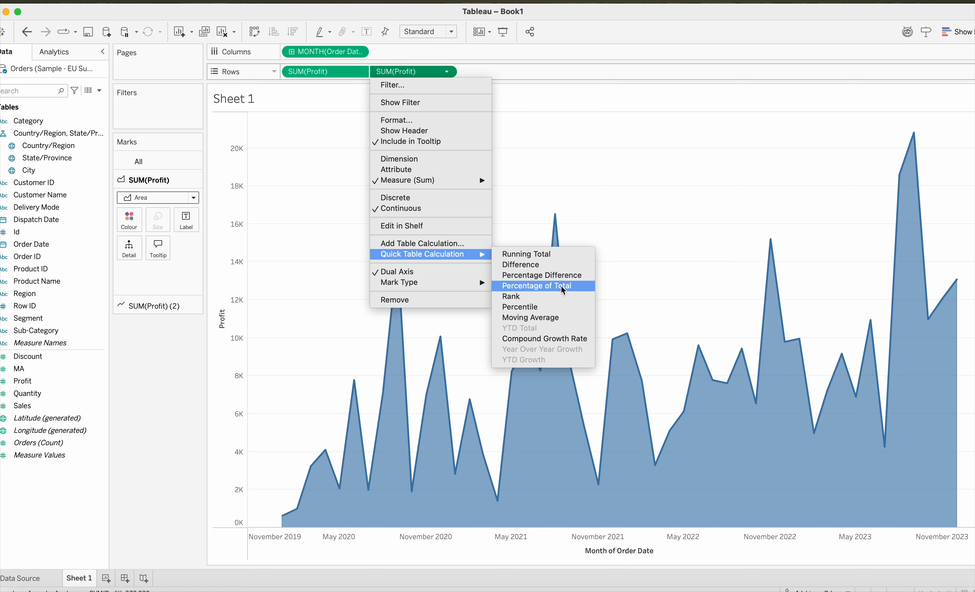
{"action": "left_click", "coordinate": [542, 318]}
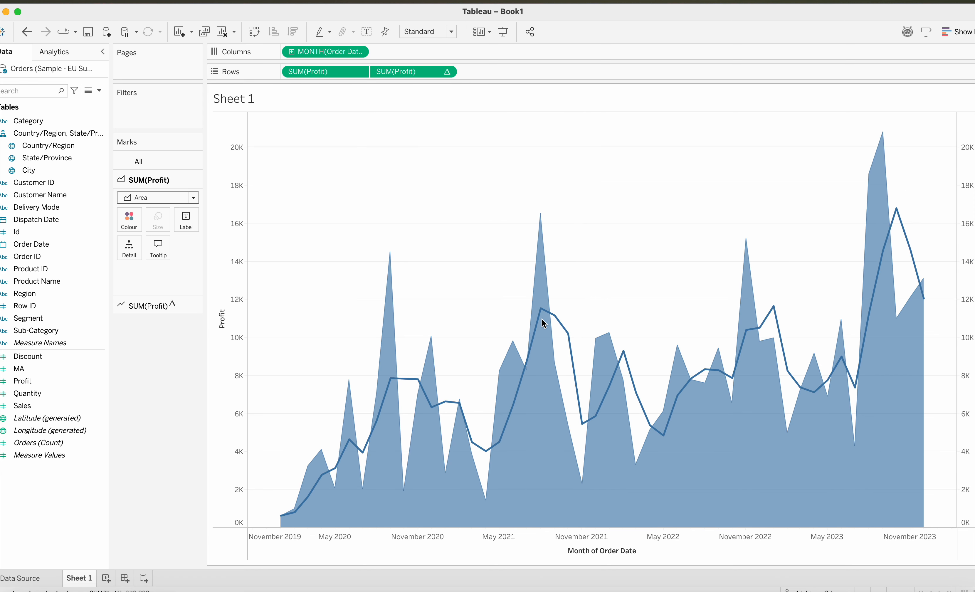
{"action": "left_click", "coordinate": [360, 73]}
{"action": "mouse_move", "coordinate": [355, 255]}
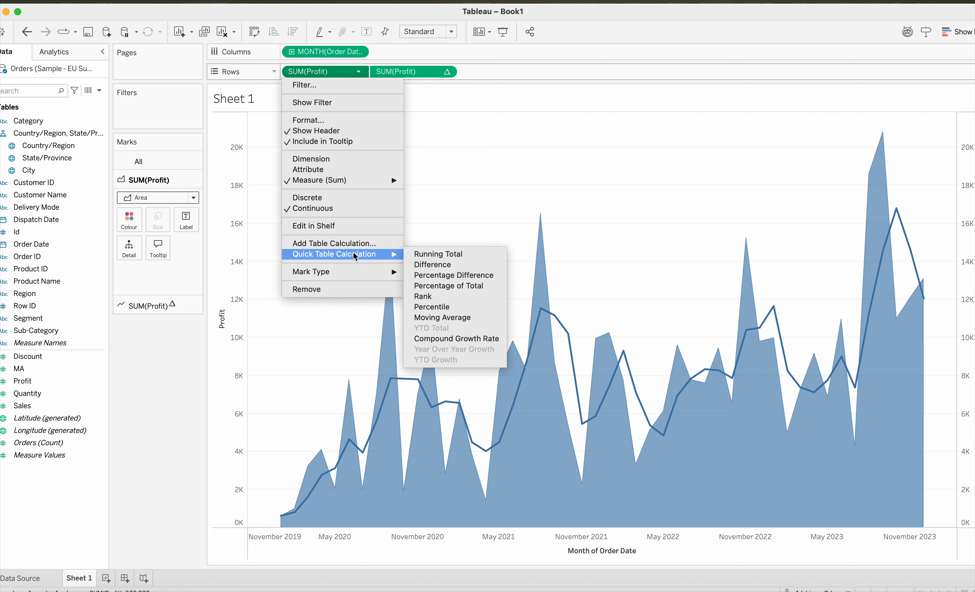
{"action": "left_click", "coordinate": [442, 318]}
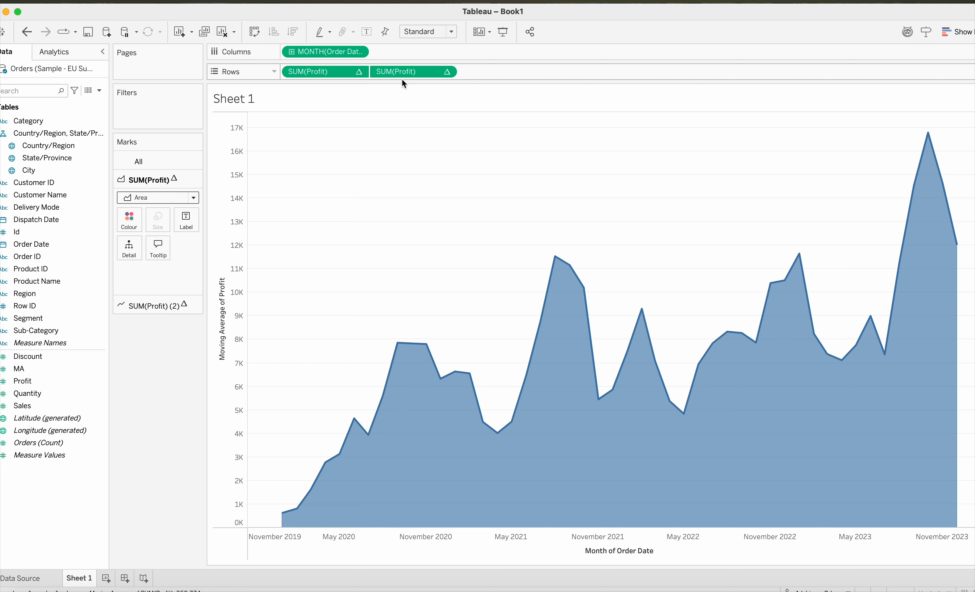
Inspect the table calculation settings of the second SUM(Profit) field on Rows, including its previous and next values.
{"action": "mouse_move", "coordinate": [580, 357]}
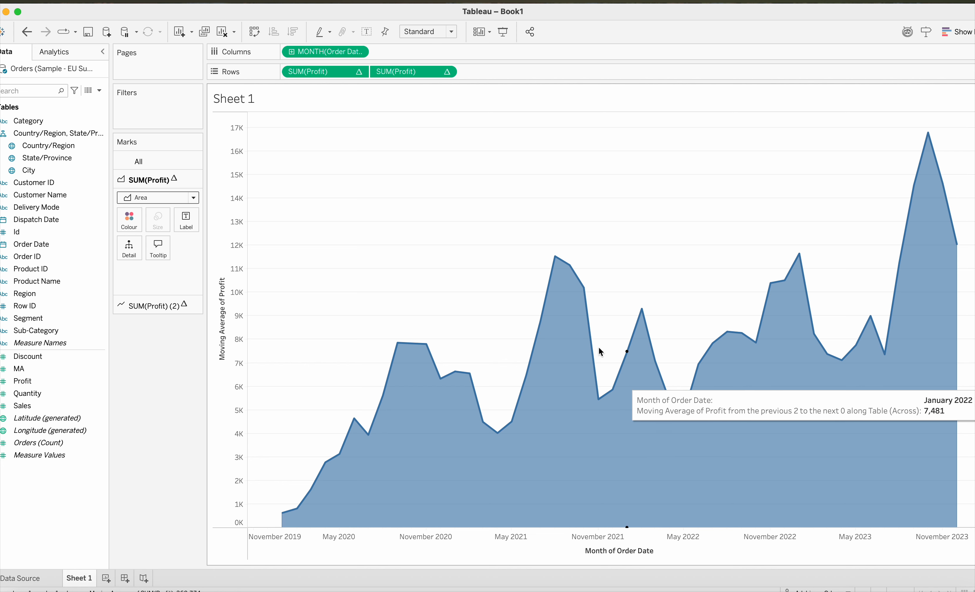
{"action": "left_click", "coordinate": [448, 73]}
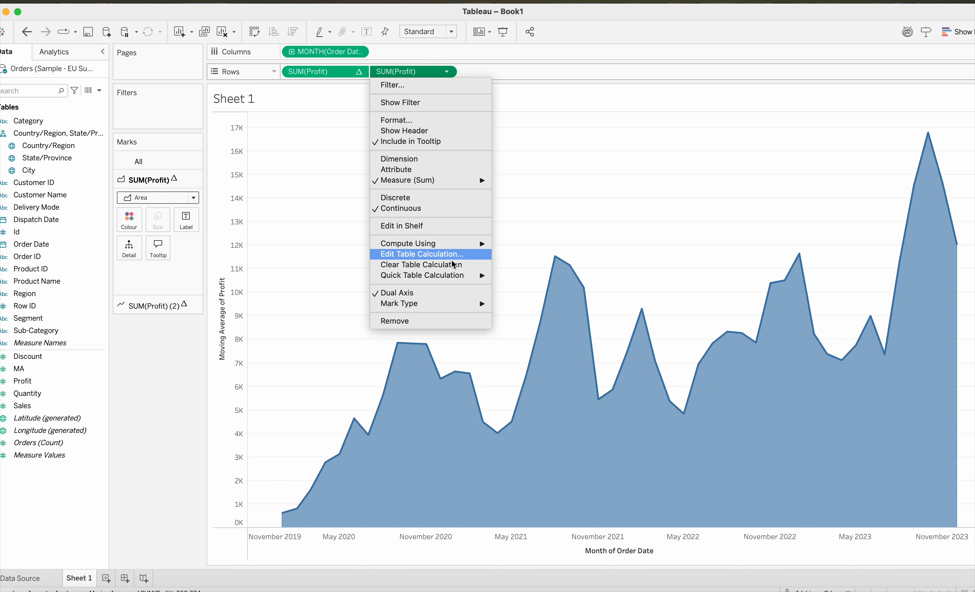
{"action": "mouse_move", "coordinate": [457, 279]}
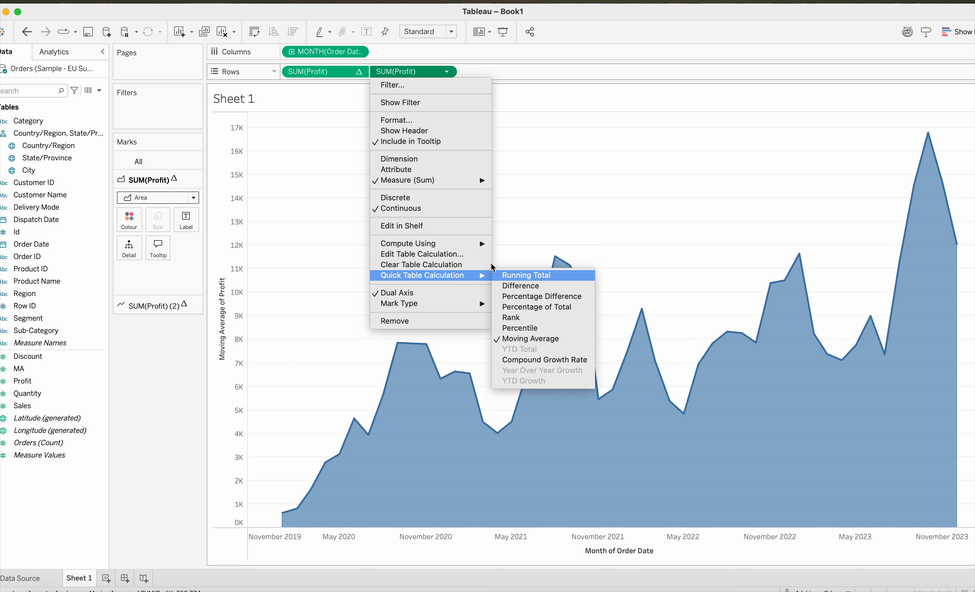
{"action": "left_click", "coordinate": [434, 257]}
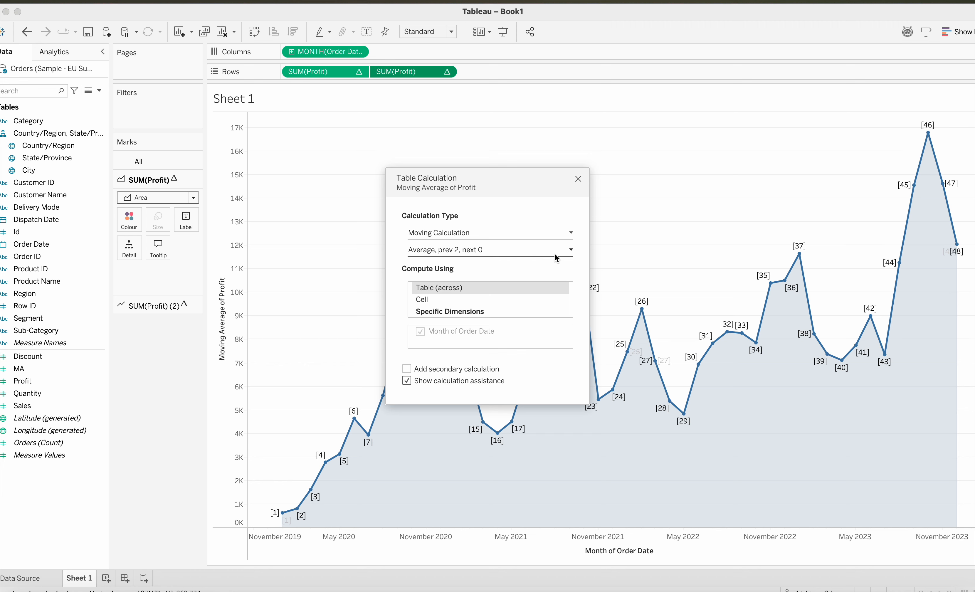
{"action": "left_click", "coordinate": [571, 253]}
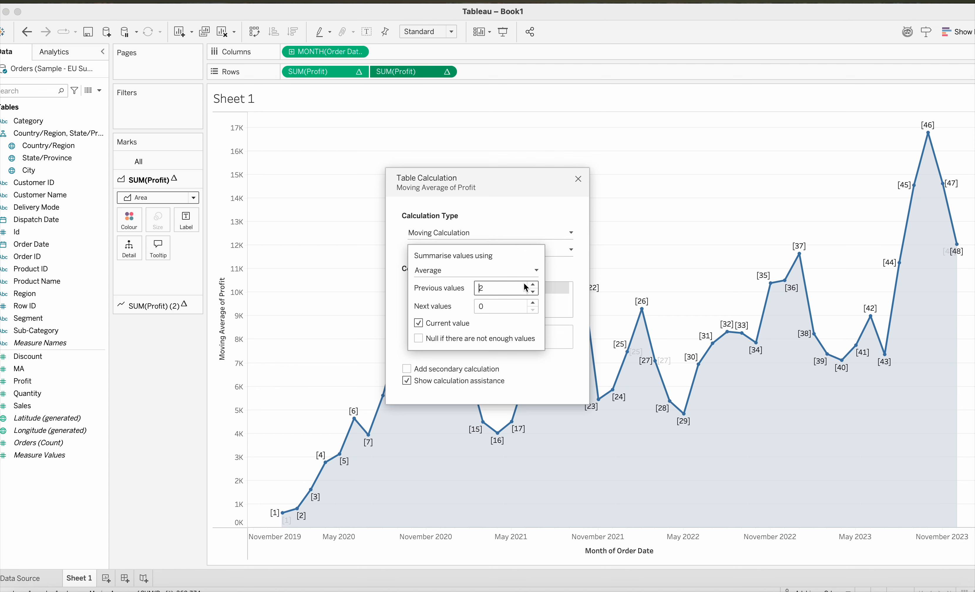
{"action": "left_click", "coordinate": [578, 178]}
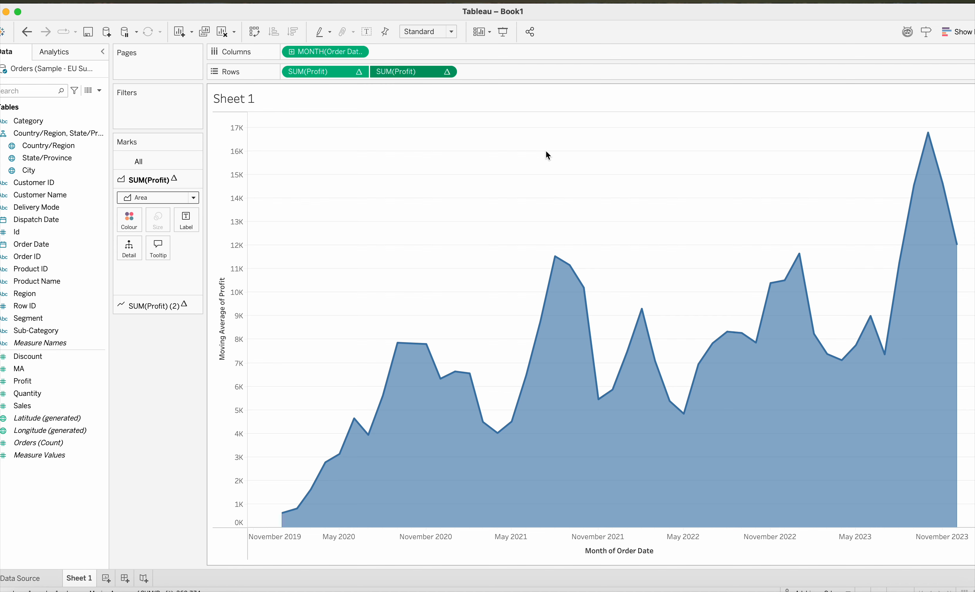
Start a new calculated field from the data pane and reposition its editor so the function list is visible.
{"action": "left_click", "coordinate": [99, 90]}
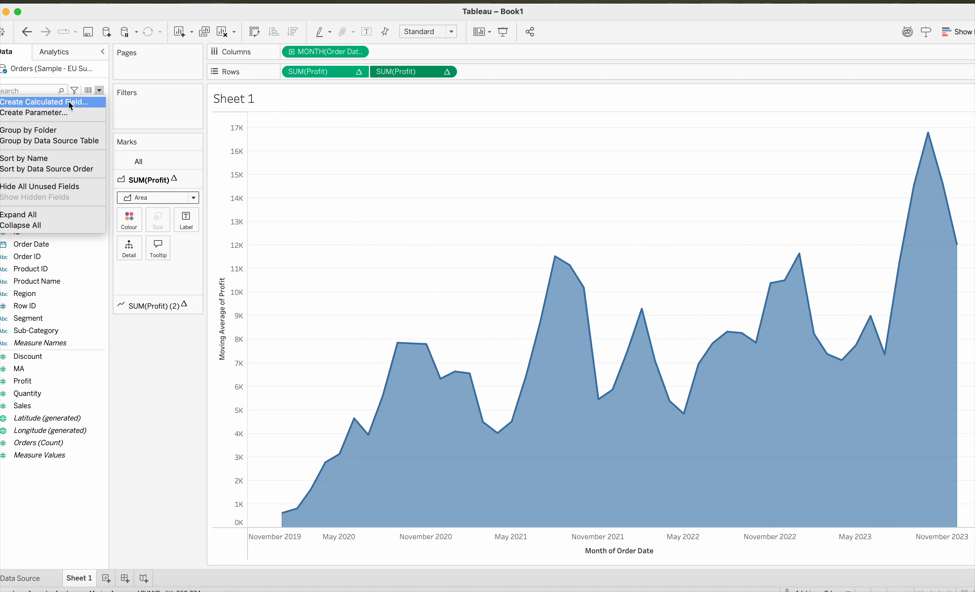
{"action": "left_click", "coordinate": [100, 88]}
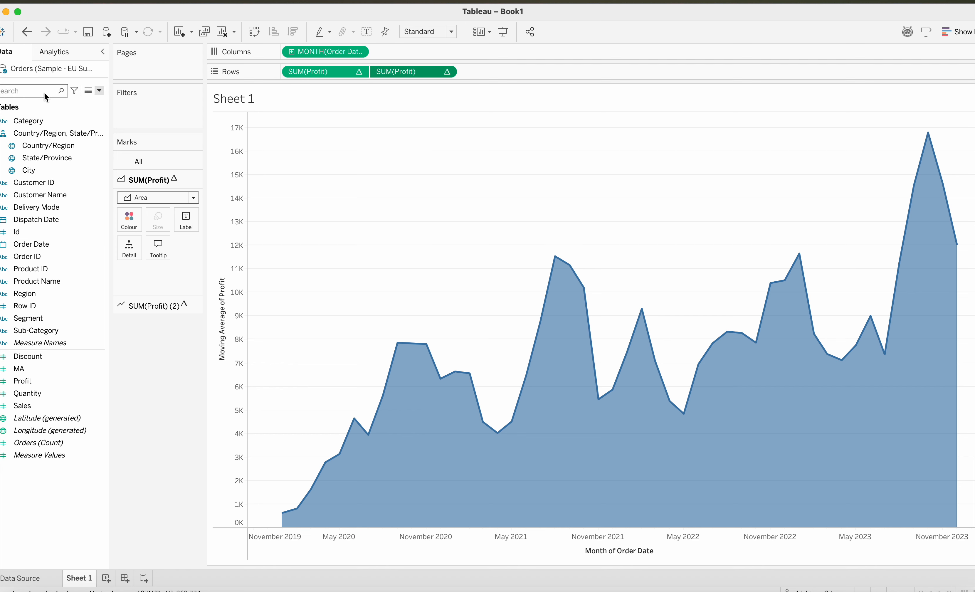
{"action": "left_click", "coordinate": [100, 90]}
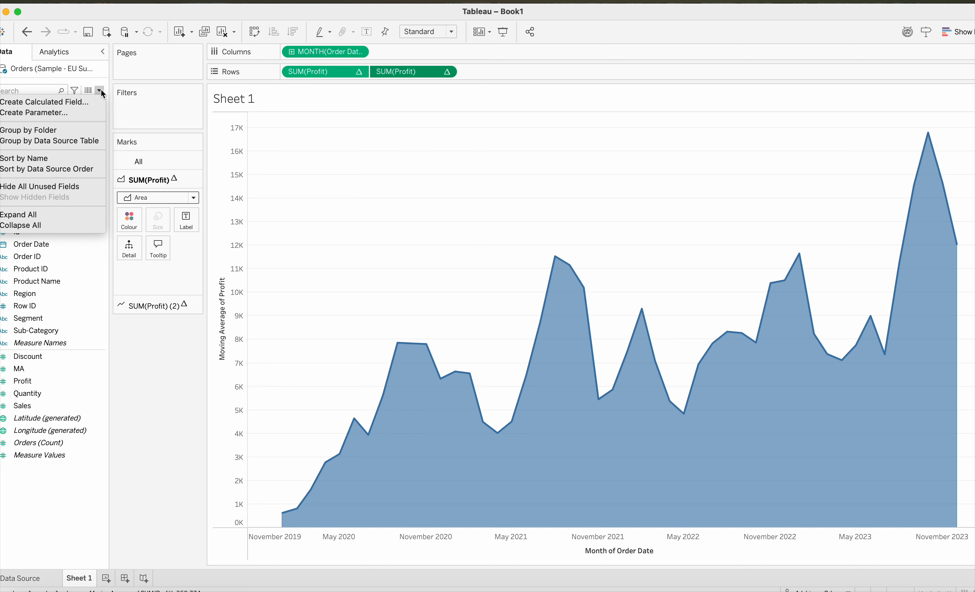
{"action": "left_click", "coordinate": [53, 103]}
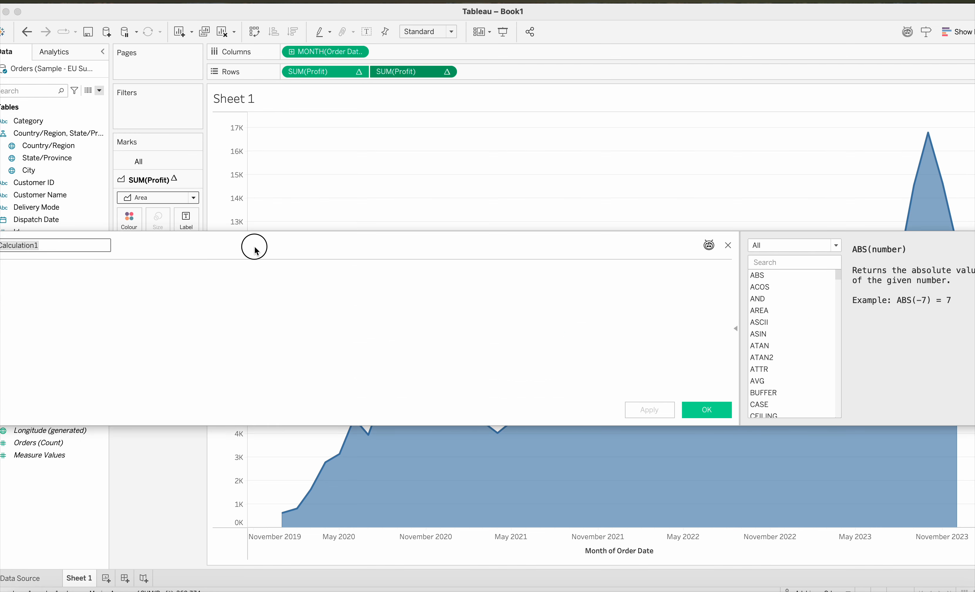
{"action": "left_click_drag", "start_coordinate": [256, 251], "coordinate": [300, 255]}
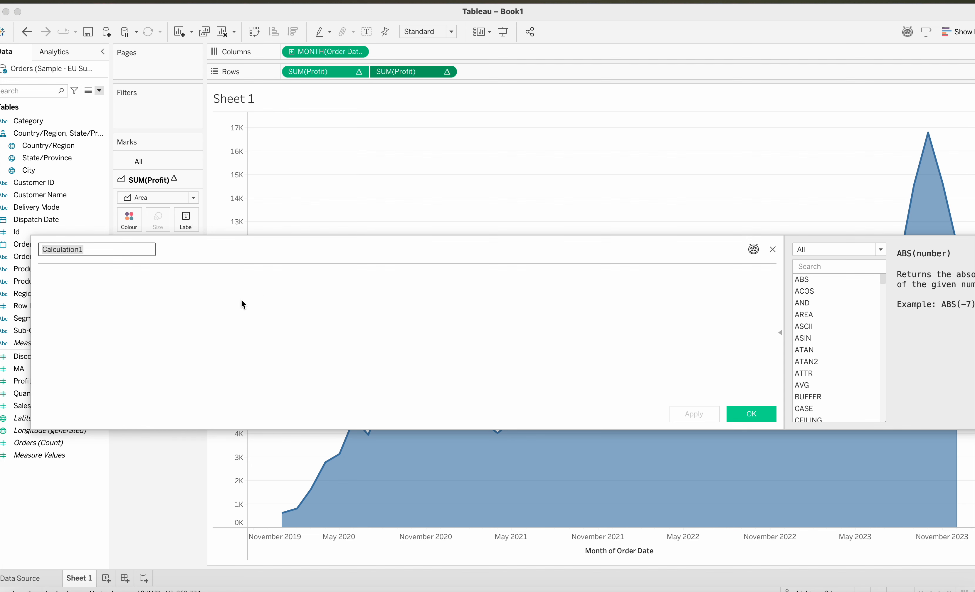
{"action": "left_click", "coordinate": [240, 285]}
{"action": "left_click_drag", "start_coordinate": [305, 259], "coordinate": [239, 261]}
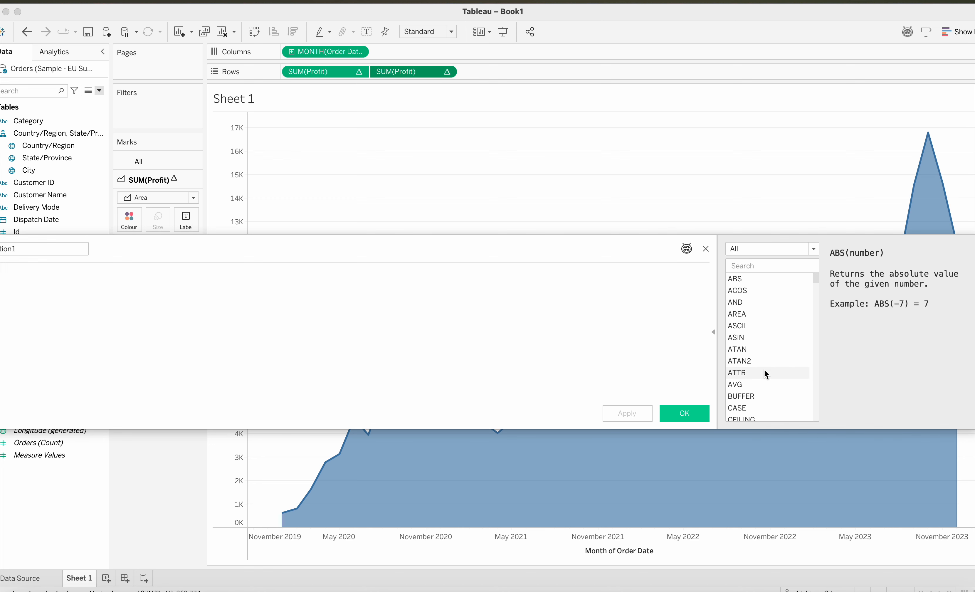
Search the function list for "runn" and examine the description of RUNNING_AVG.
{"action": "scroll", "coordinate": [766, 374], "scroll_direction": "down", "scroll_amount": 1}
{"action": "scroll", "coordinate": [764, 370], "scroll_direction": "down", "scroll_amount": 1}
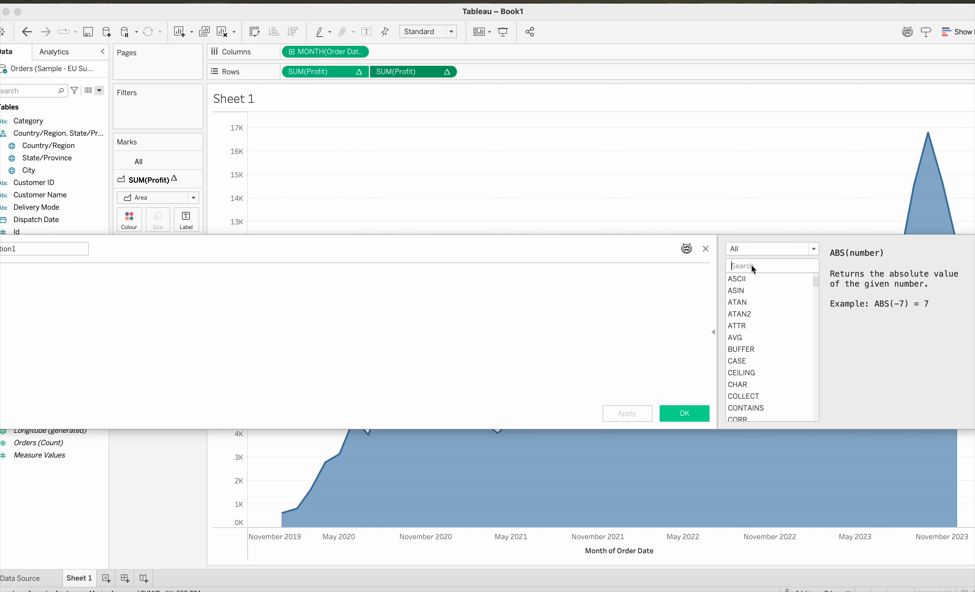
{"action": "type", "text": "runn"}
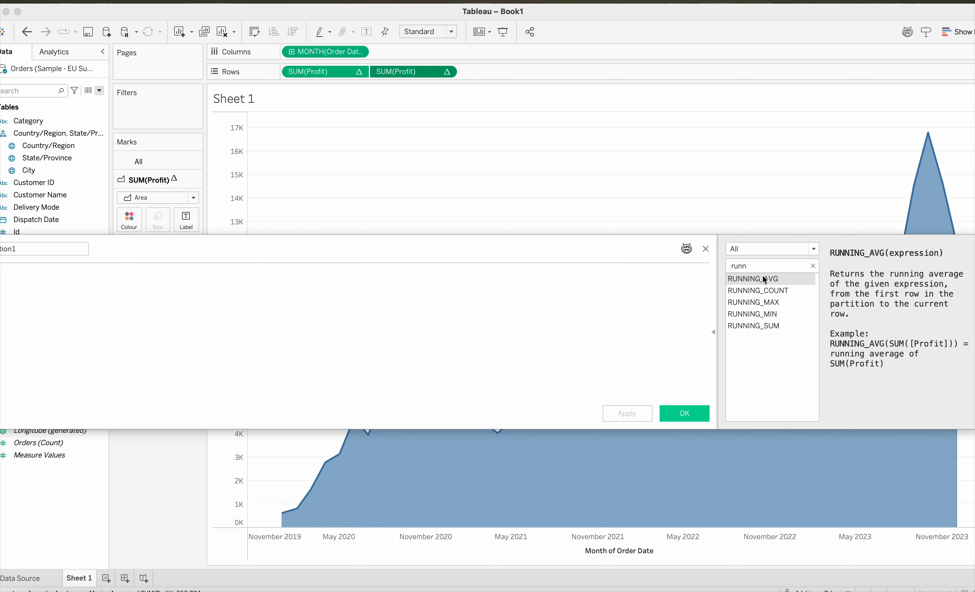
{"action": "left_click_drag", "start_coordinate": [762, 276], "coordinate": [598, 268]}
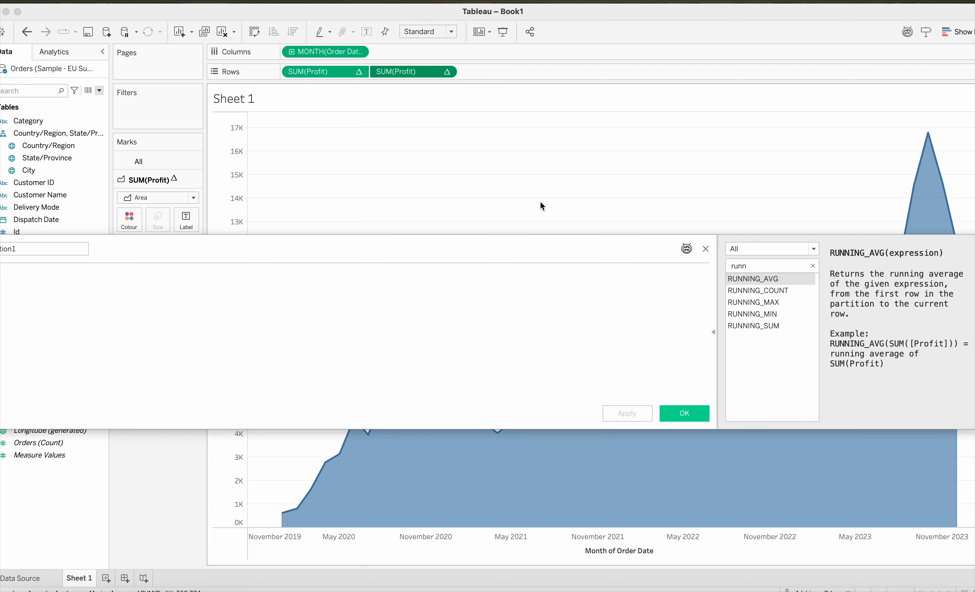
Enter the formula RUNNING_AVG([Profit]) in the new calculated field.
{"action": "left_click_drag", "start_coordinate": [480, 244], "coordinate": [726, 244]}
{"action": "left_click", "coordinate": [493, 275]}
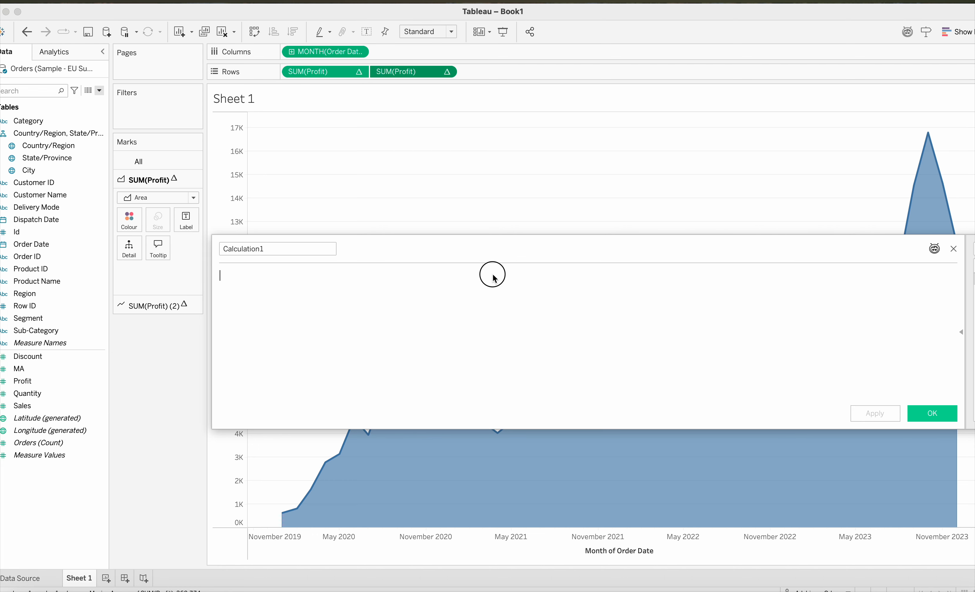
{"action": "type", "text": "ru"}
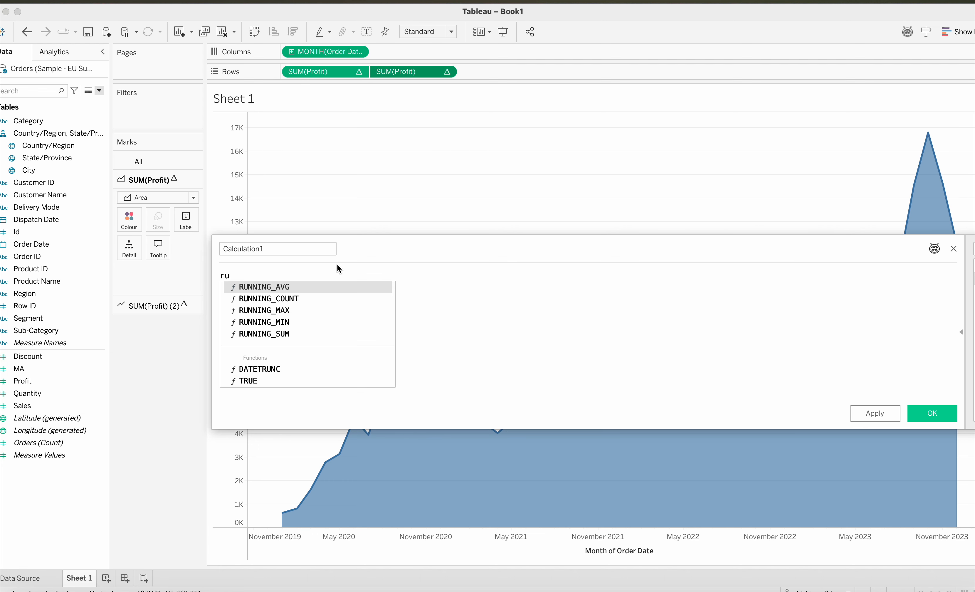
{"action": "left_click", "coordinate": [292, 286]}
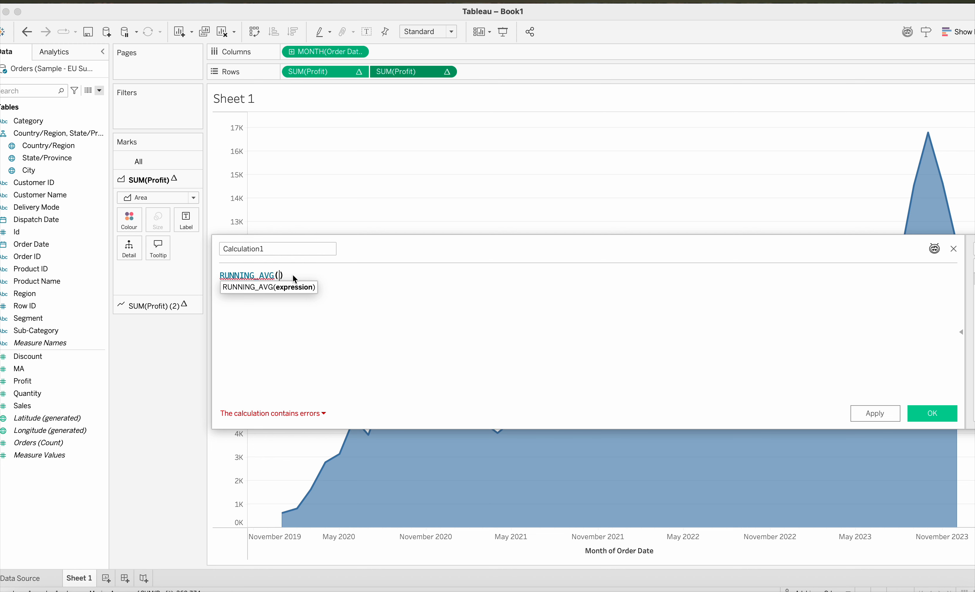
{"action": "type", "text": "profit"}
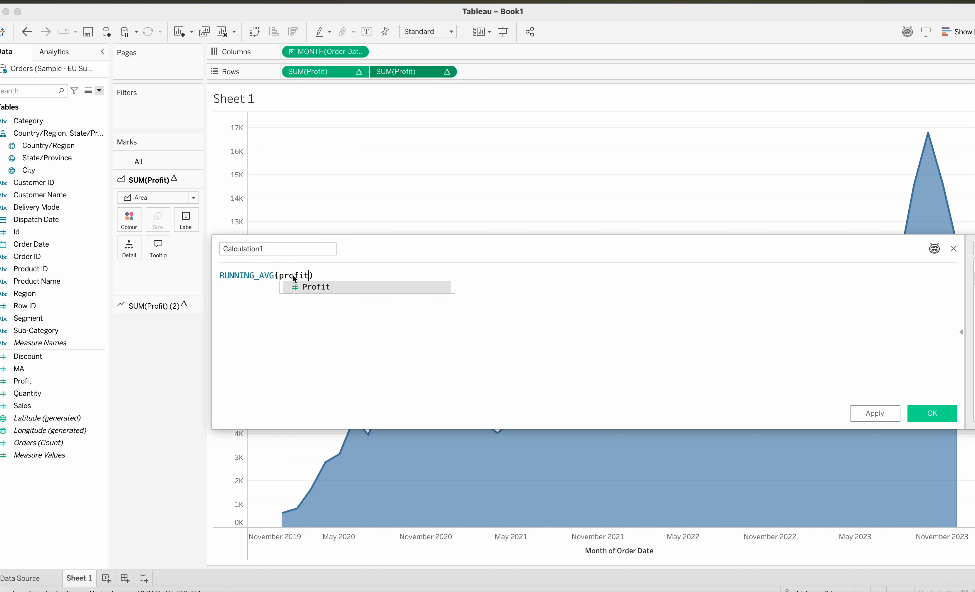
{"action": "left_click", "coordinate": [311, 287]}
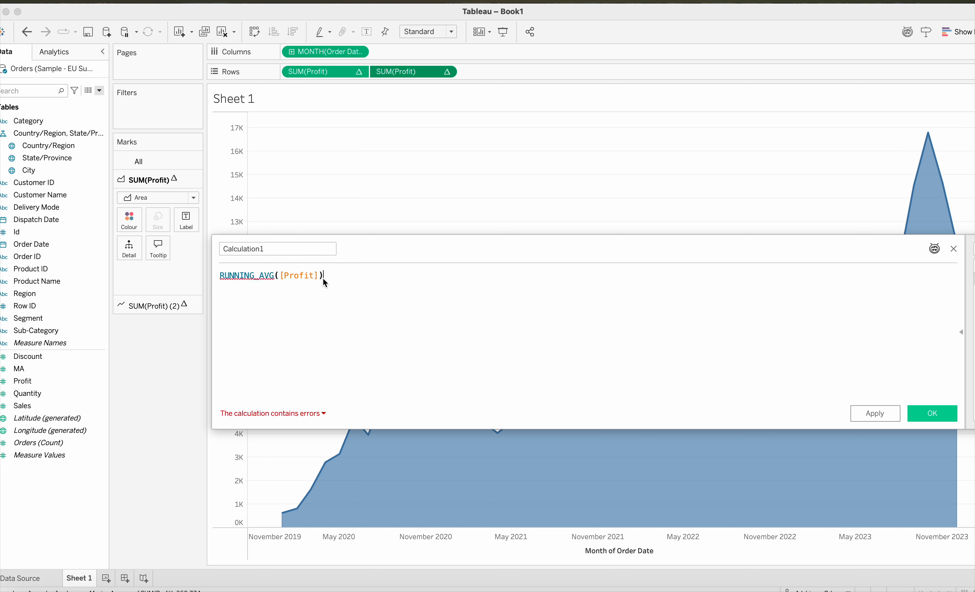
Check the formula error and wrap the Profit field in Sum, making the formula RUNNING_AVG(Sum([Profit])).
{"action": "left_click", "coordinate": [324, 413]}
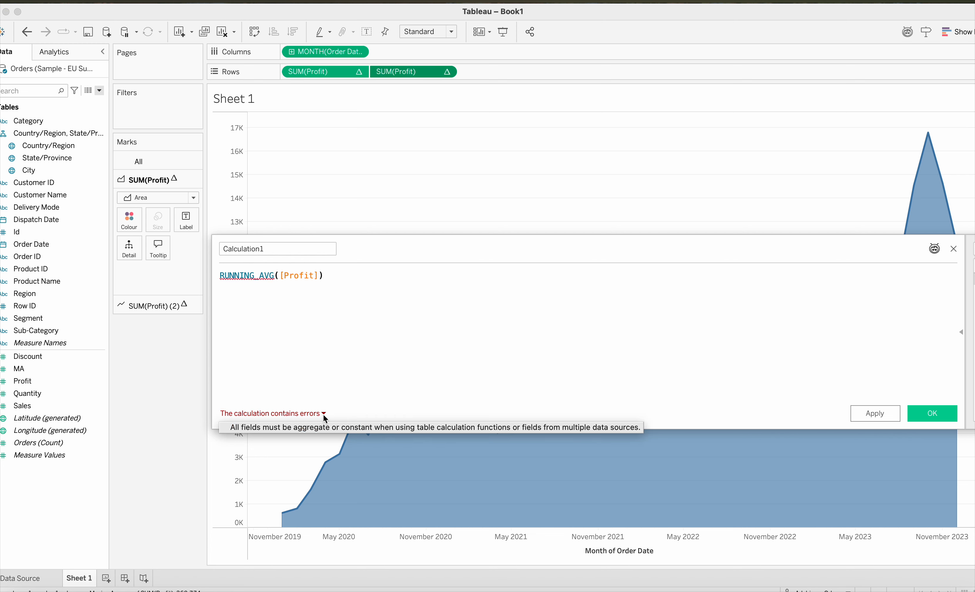
{"action": "left_click", "coordinate": [309, 325]}
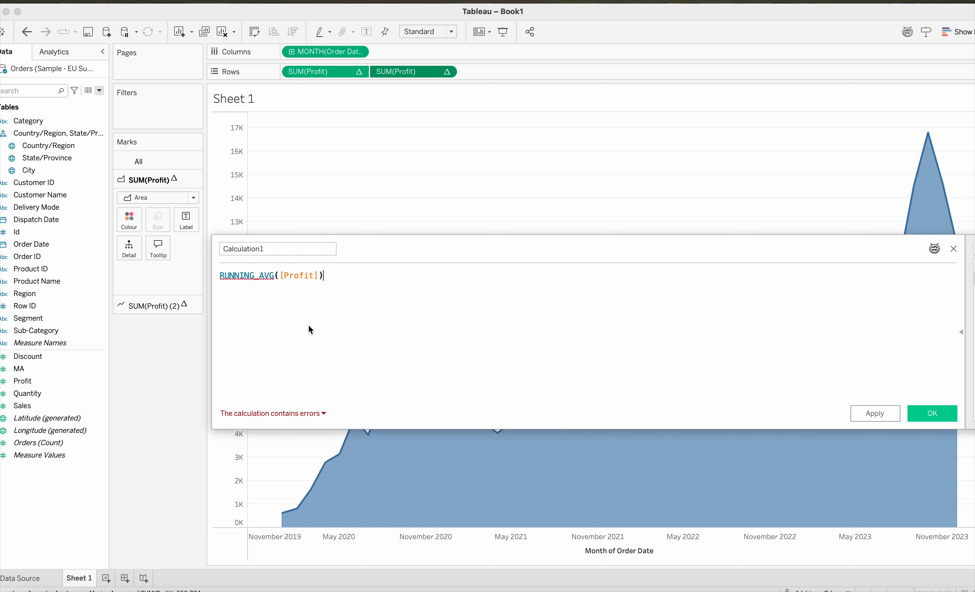
{"action": "left_click", "coordinate": [278, 276]}
{"action": "type", "text": "su"}
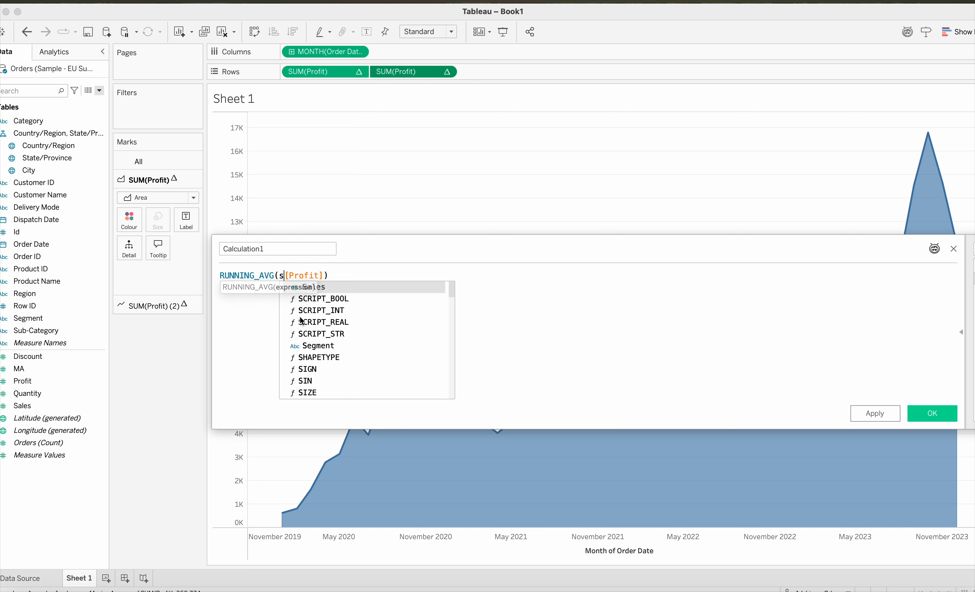
{"action": "key", "text": "BackSpace"}
{"action": "key", "text": "BackSpace"}
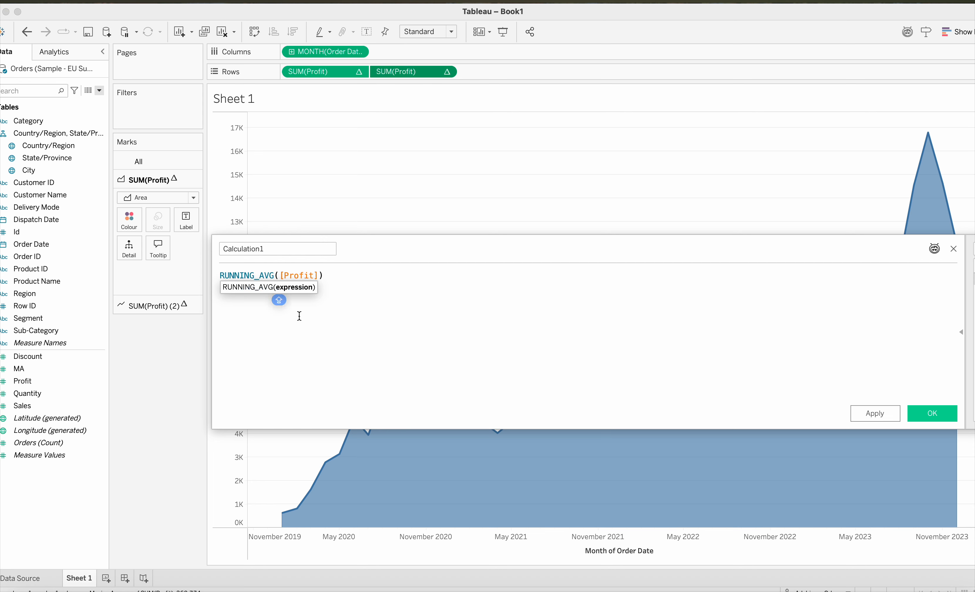
{"action": "type", "text": "Su"}
{"action": "key", "text": "BackSpace"}
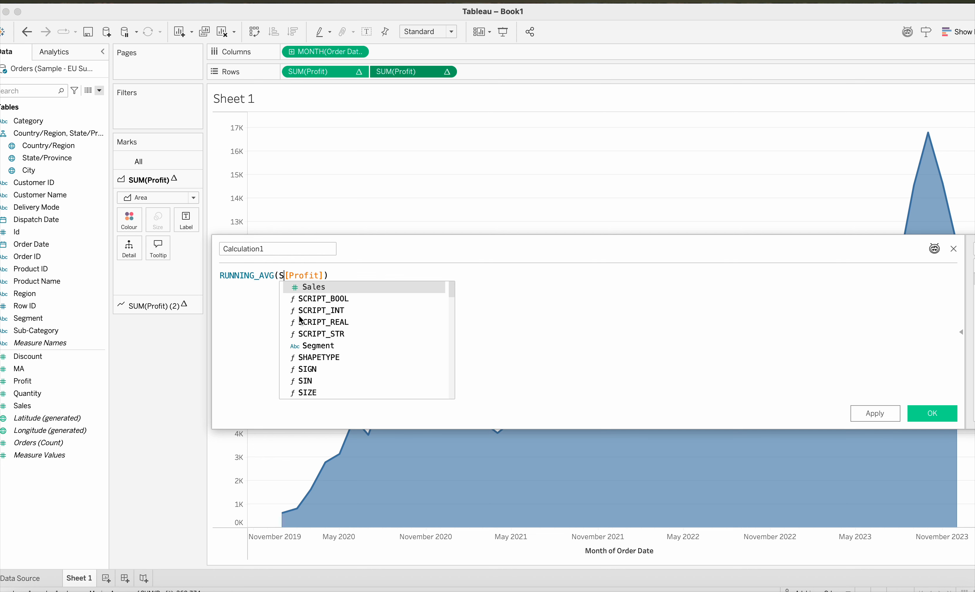
{"action": "type", "text": "um("}
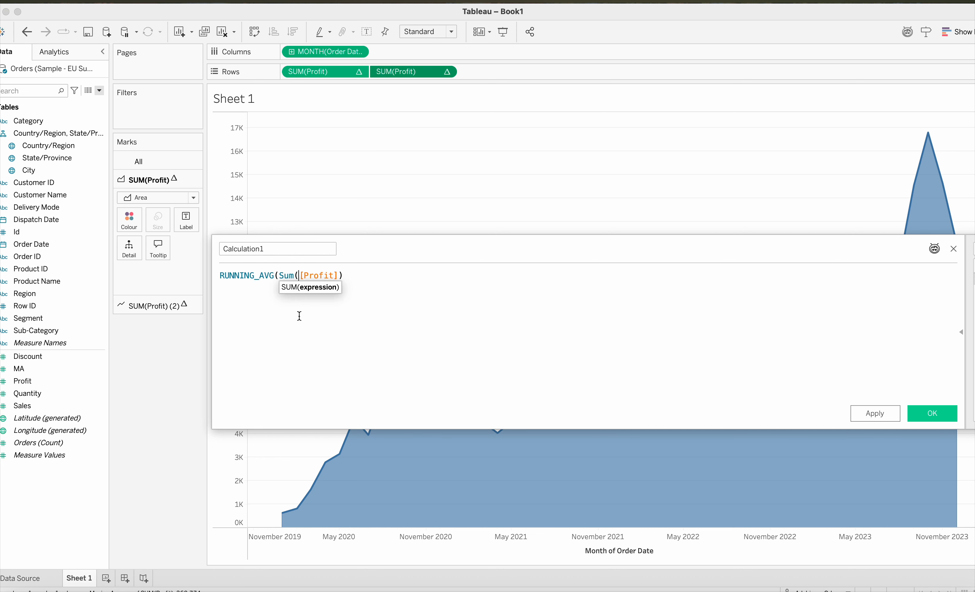
{"action": "left_click", "coordinate": [339, 276]}
{"action": "type", "text": ")"}
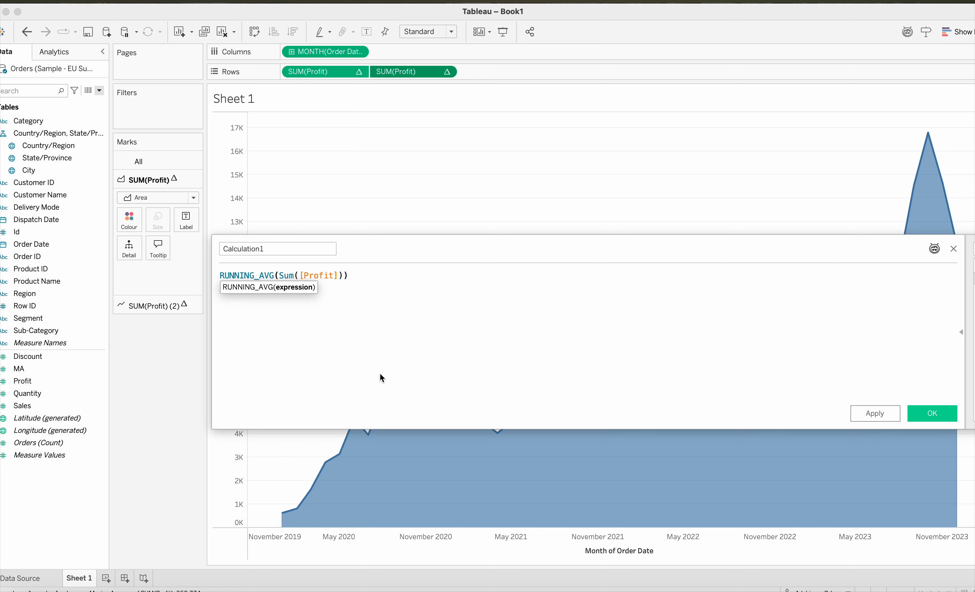
Name the calculated field "Moving Average" and save it.
{"action": "left_click_drag", "start_coordinate": [265, 248], "coordinate": [213, 249]}
{"action": "type", "text": "M"}
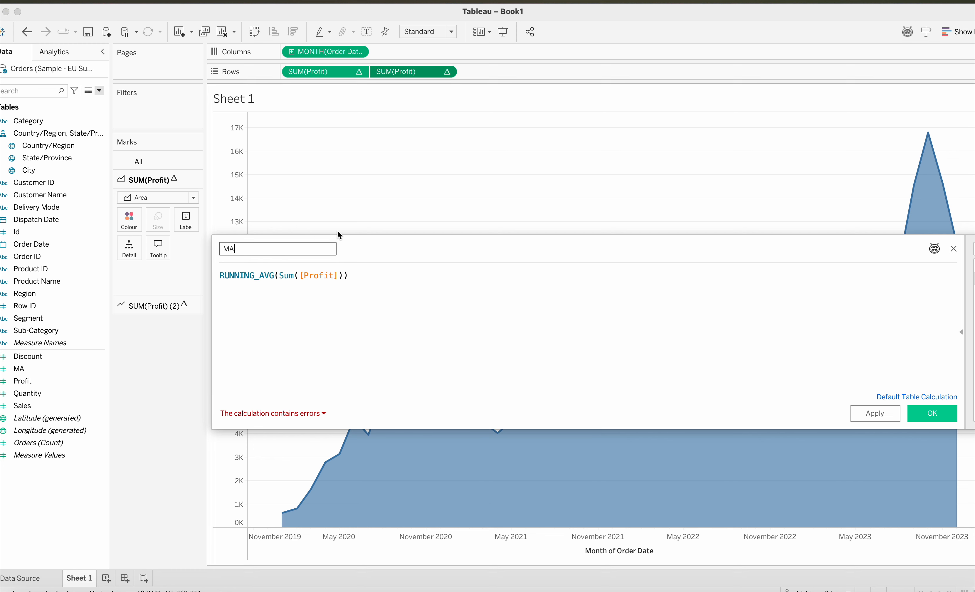
{"action": "type", "text": "A"}
{"action": "key", "text": "BackSpace"}
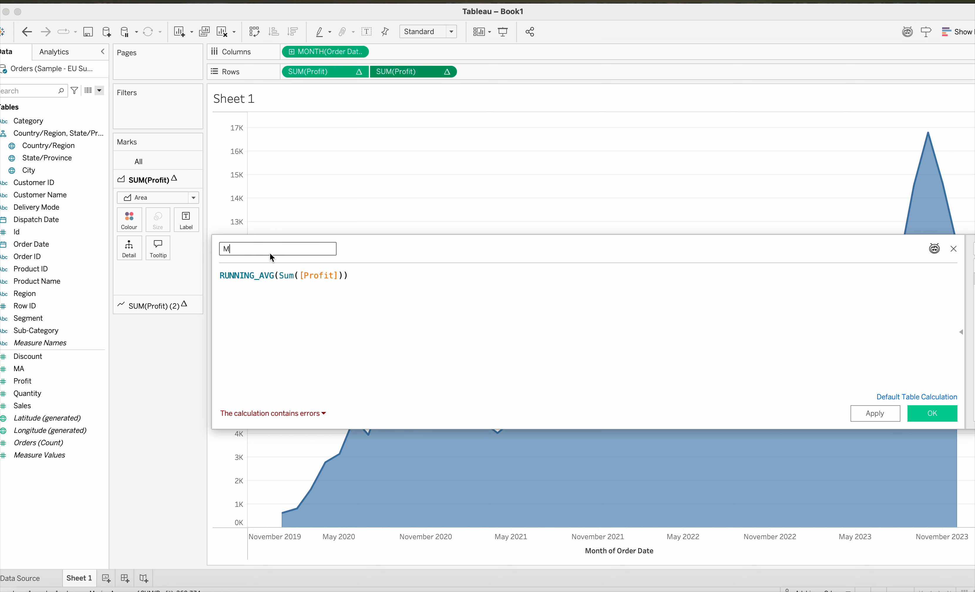
{"action": "type", "text": "oving Average"}
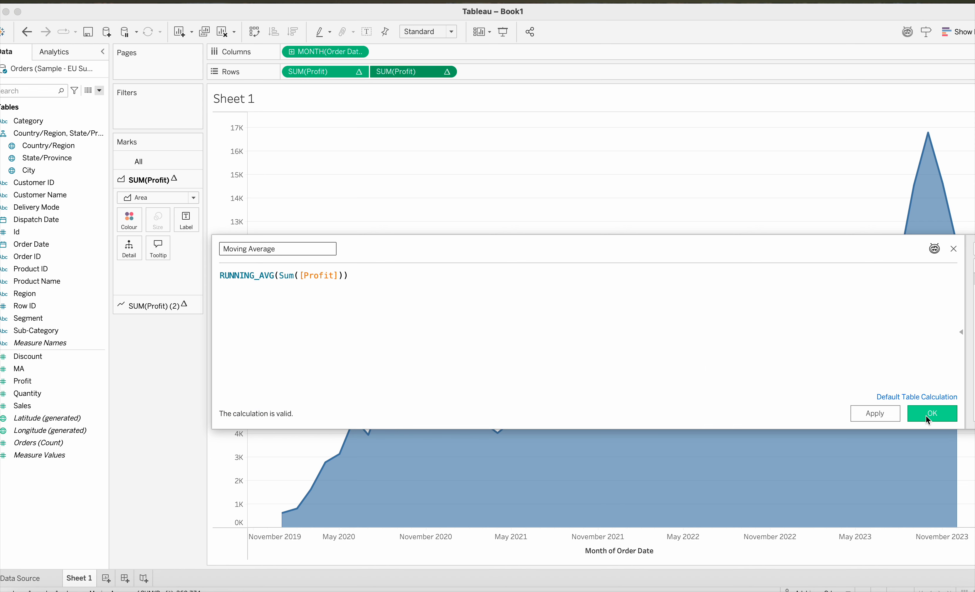
{"action": "left_click", "coordinate": [940, 411]}
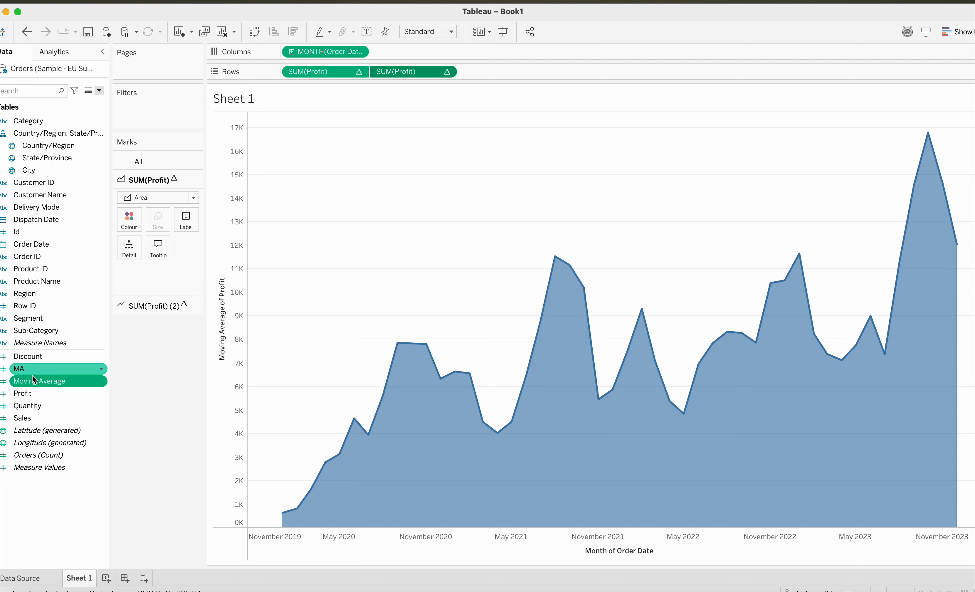
Add the Moving Average field to Rows after the SUM(Profit) fields, duplicate it there, and select the November 2020 point on the duplicate's line.
{"action": "left_click_drag", "start_coordinate": [34, 380], "coordinate": [525, 77]}
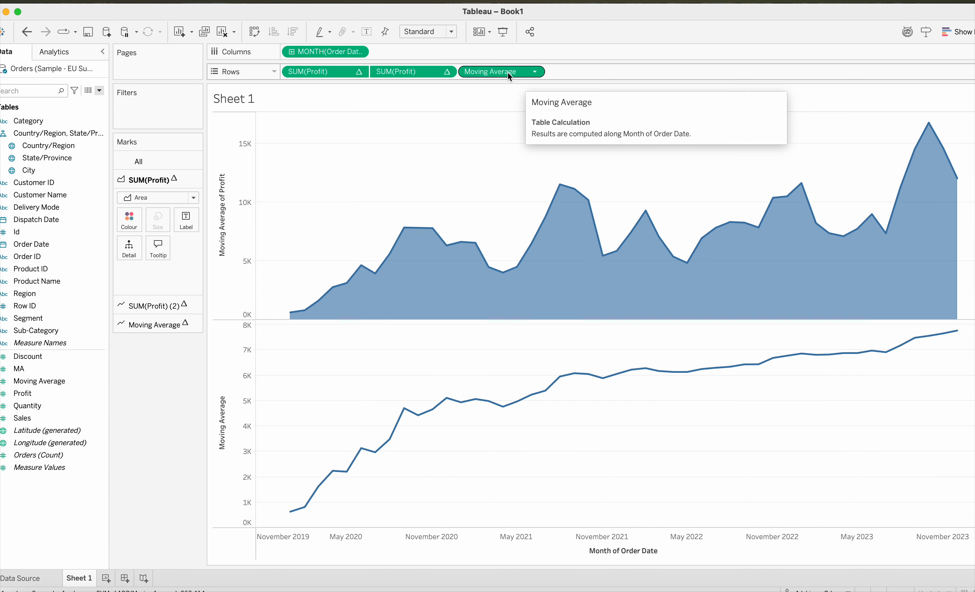
{"action": "left_click_drag", "start_coordinate": [509, 75], "coordinate": [569, 74]}
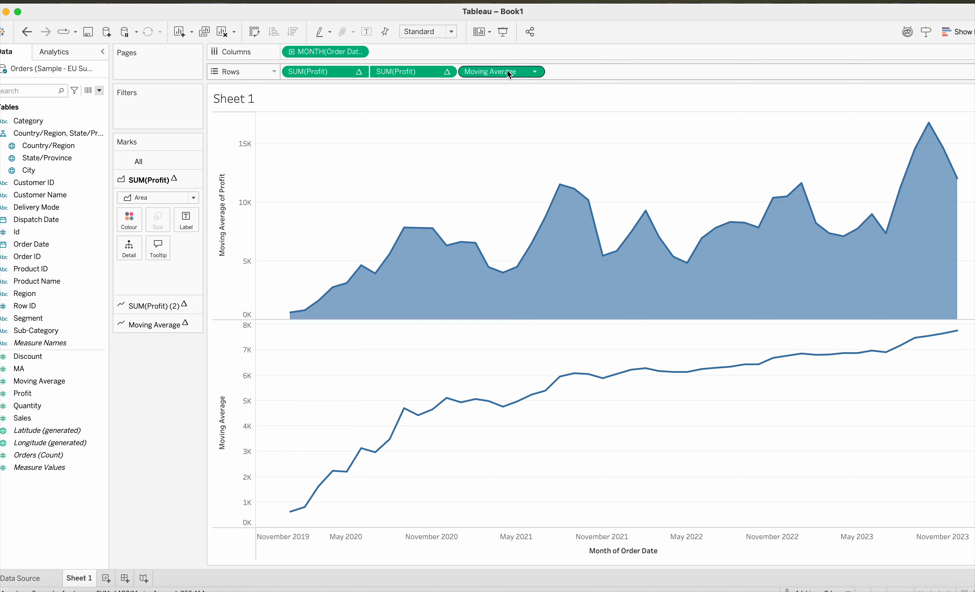
{"action": "left_click_drag", "start_coordinate": [507, 70], "coordinate": [607, 70]}
{"action": "left_click_drag", "start_coordinate": [498, 73], "coordinate": [578, 68]}
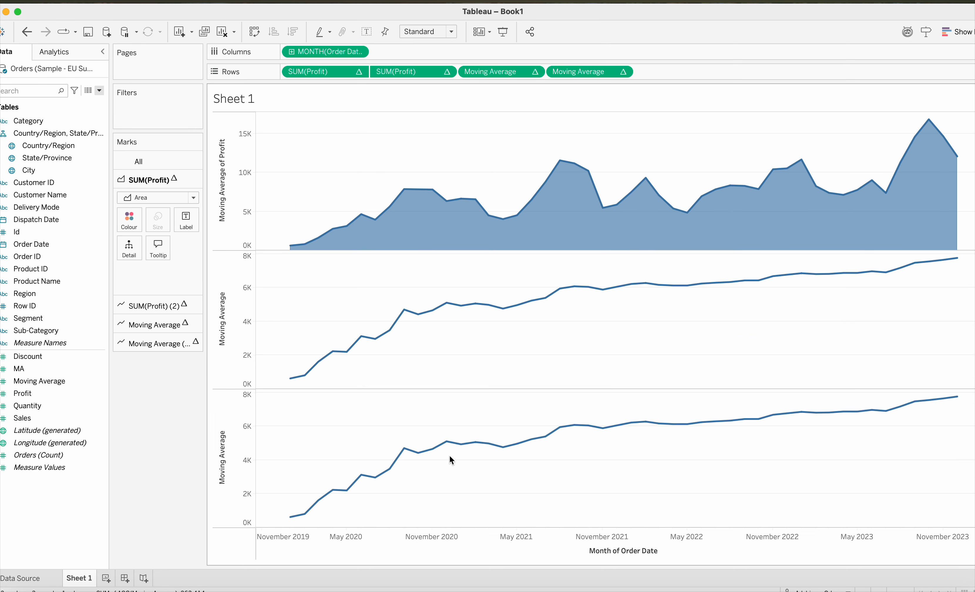
{"action": "left_click", "coordinate": [441, 449]}
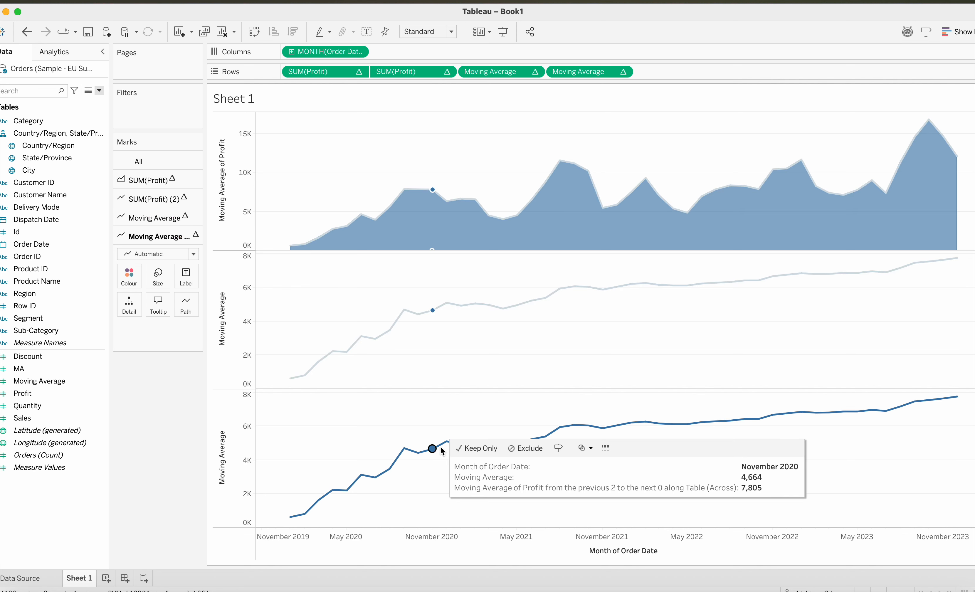
Change the duplicate Moving Average field's mark type to Area and combine it with the first Moving Average field as a dual axis.
{"action": "left_click", "coordinate": [433, 449]}
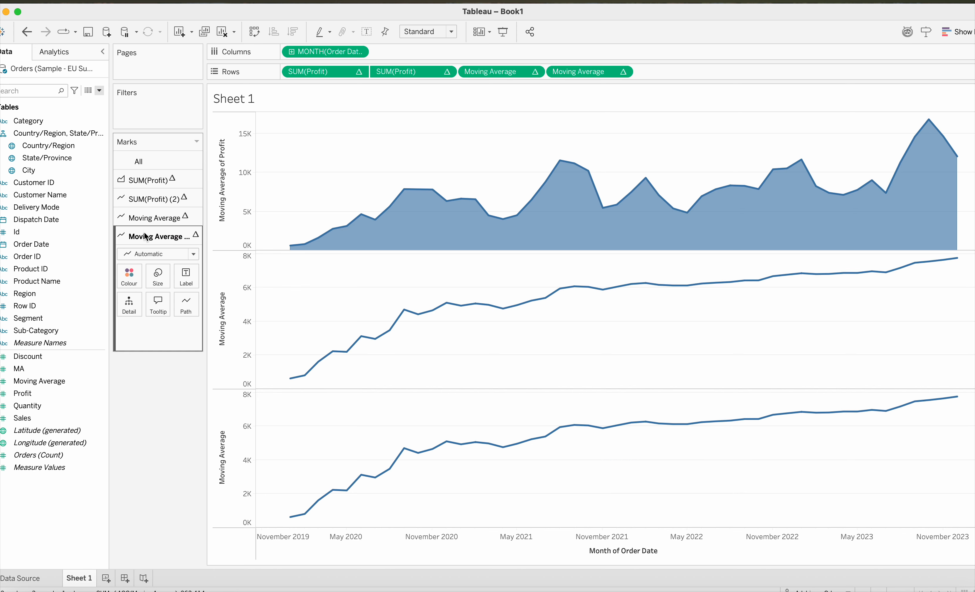
{"action": "left_click", "coordinate": [193, 254]}
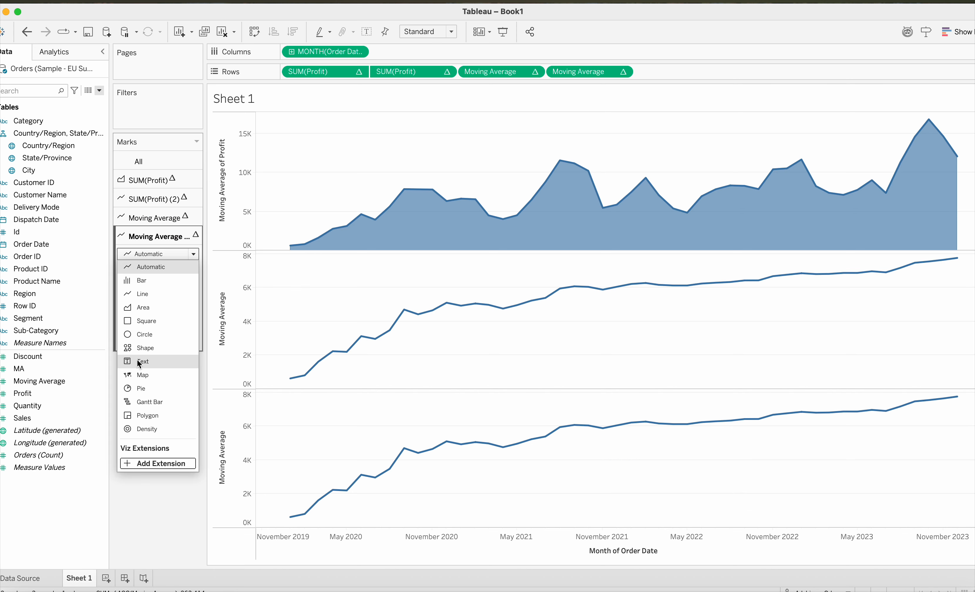
{"action": "left_click", "coordinate": [142, 308]}
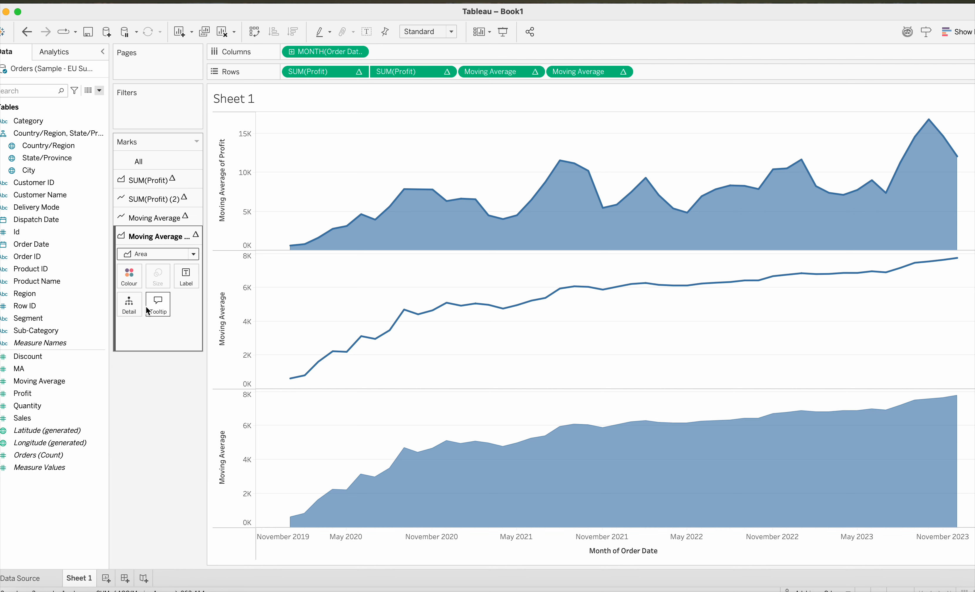
{"action": "left_click", "coordinate": [624, 72]}
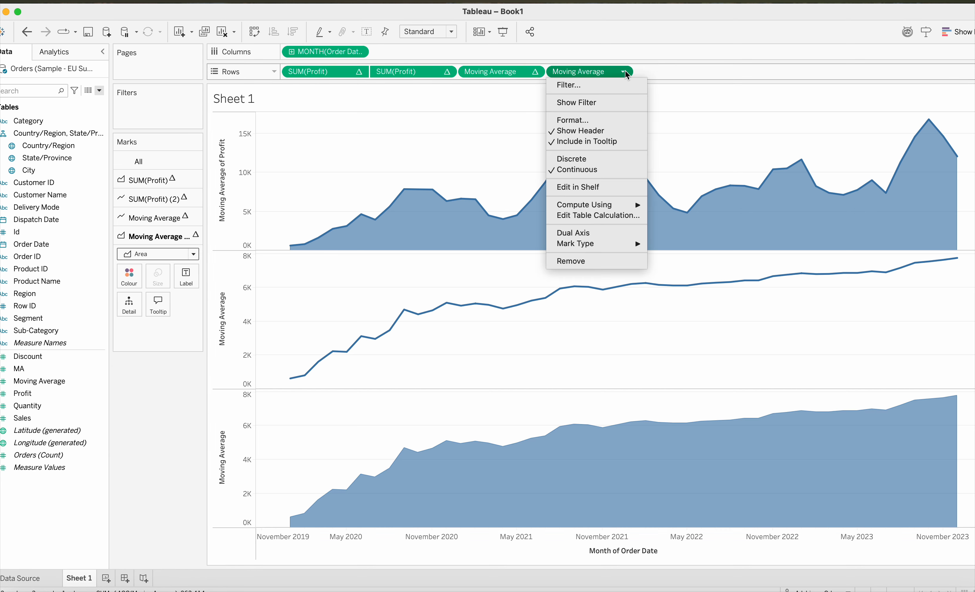
{"action": "left_click", "coordinate": [579, 235]}
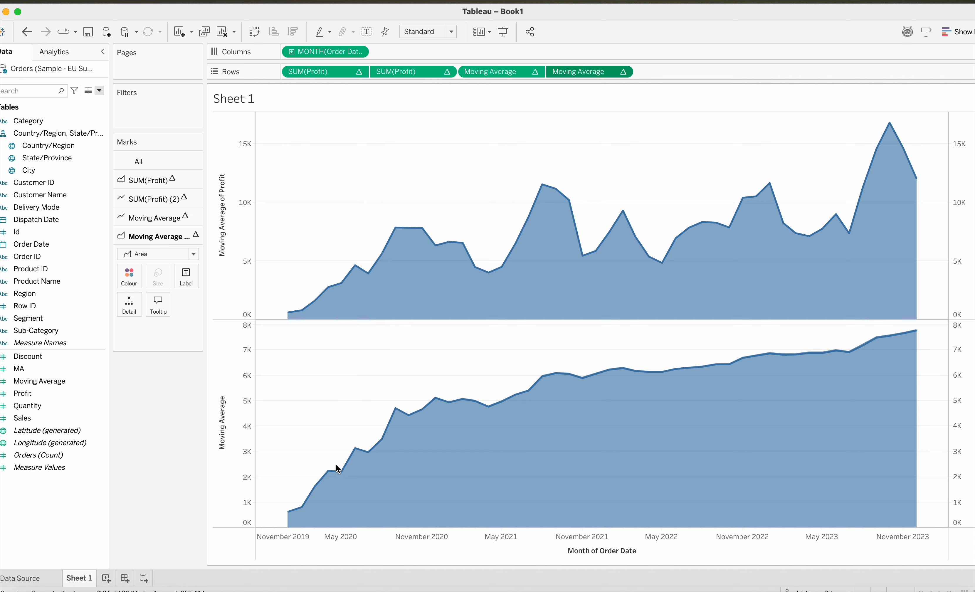
Open the Moving Average calculated field to review its formula, then close the editor.
{"action": "mouse_move", "coordinate": [327, 476]}
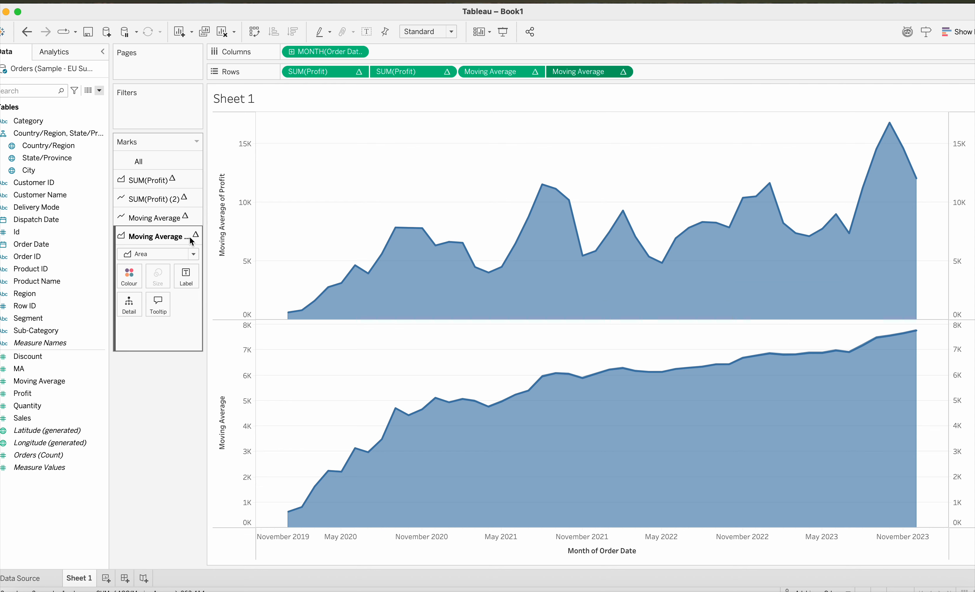
{"action": "mouse_move", "coordinate": [408, 275]}
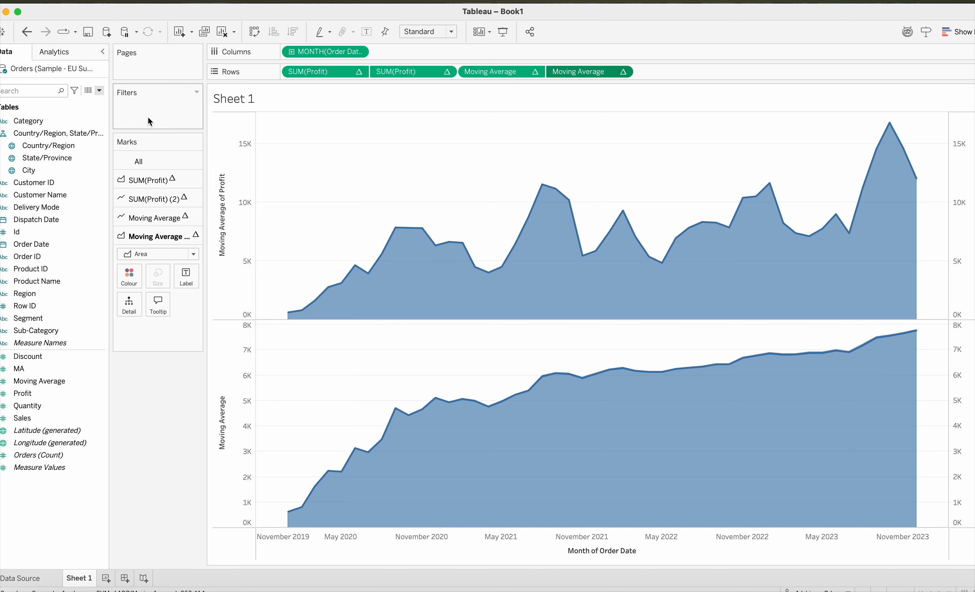
{"action": "left_click", "coordinate": [102, 382]}
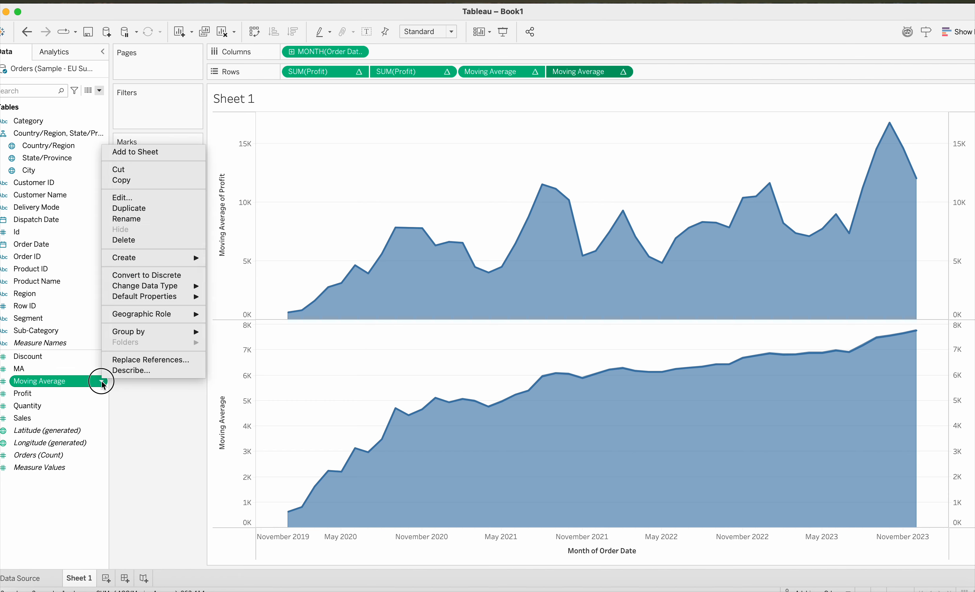
{"action": "left_click", "coordinate": [128, 195]}
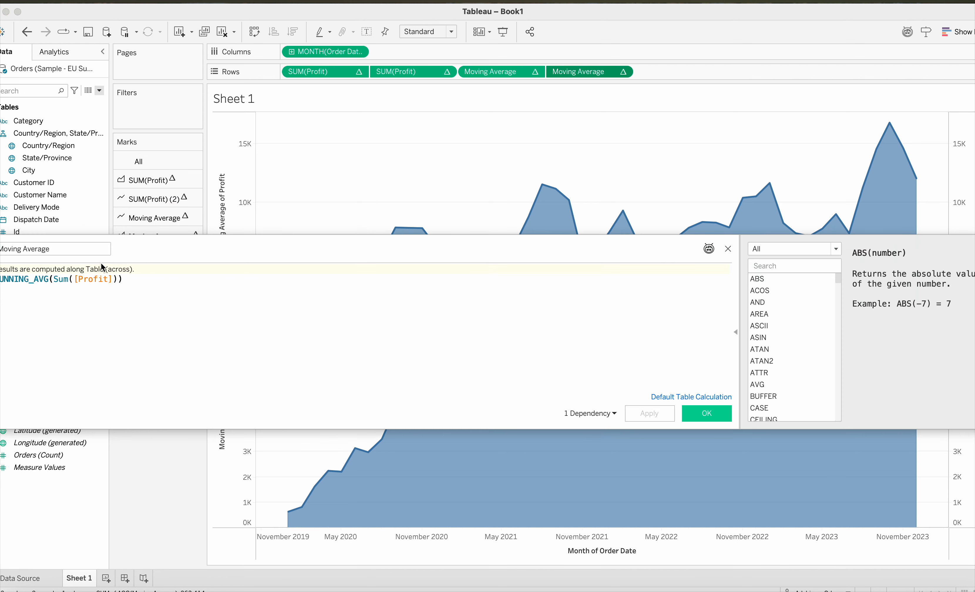
{"action": "left_click_drag", "start_coordinate": [115, 259], "coordinate": [201, 260]}
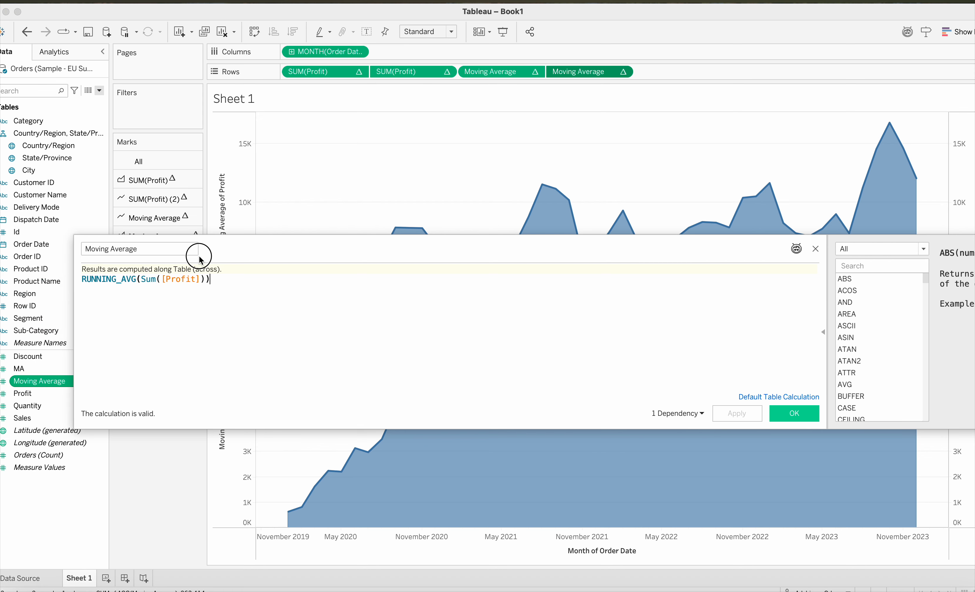
{"action": "left_click", "coordinate": [796, 414]}
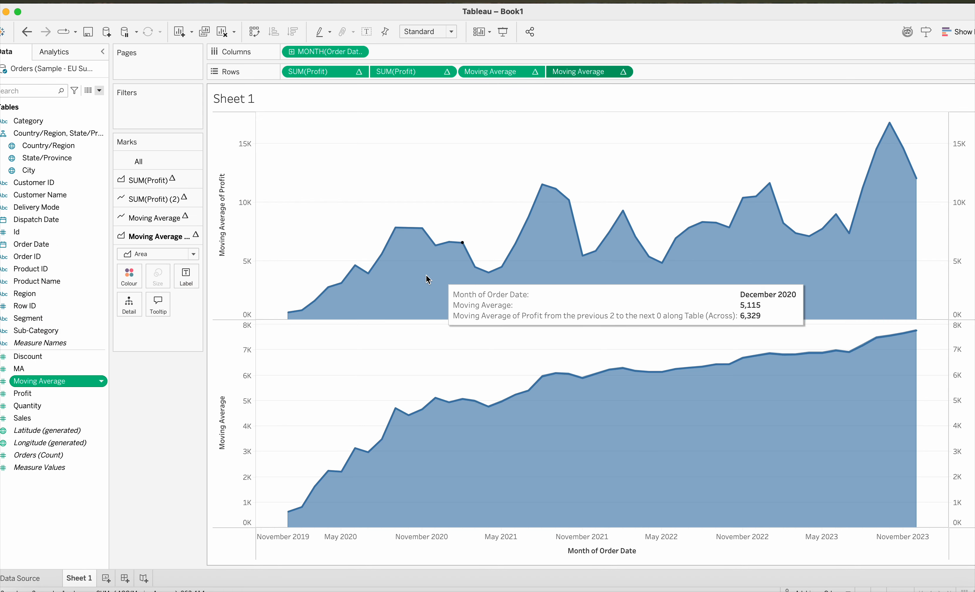
Edit the second SUM(Profit) field's table calculation so the moving average uses 1 previous value.
{"action": "left_click", "coordinate": [422, 280]}
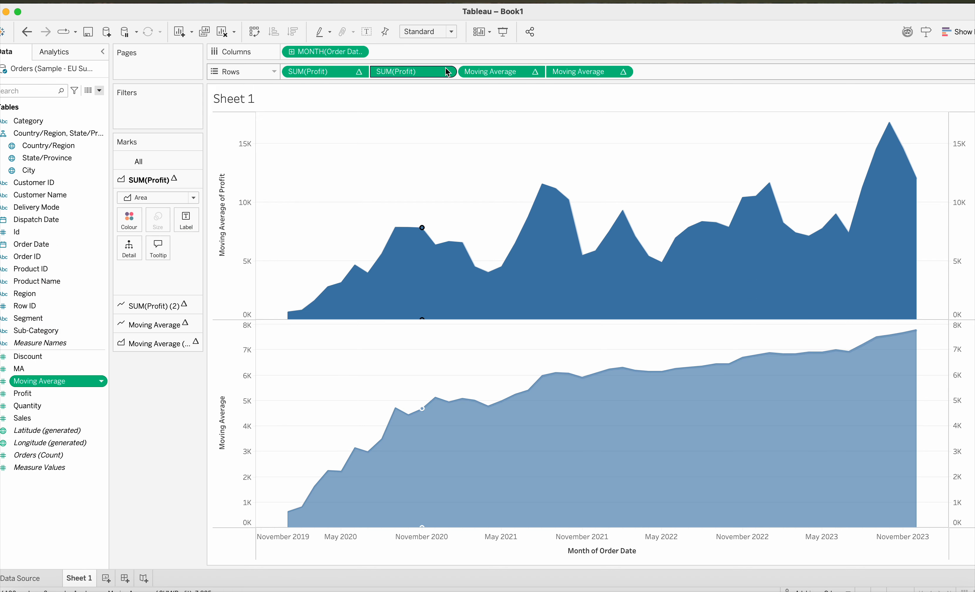
{"action": "left_click", "coordinate": [448, 72]}
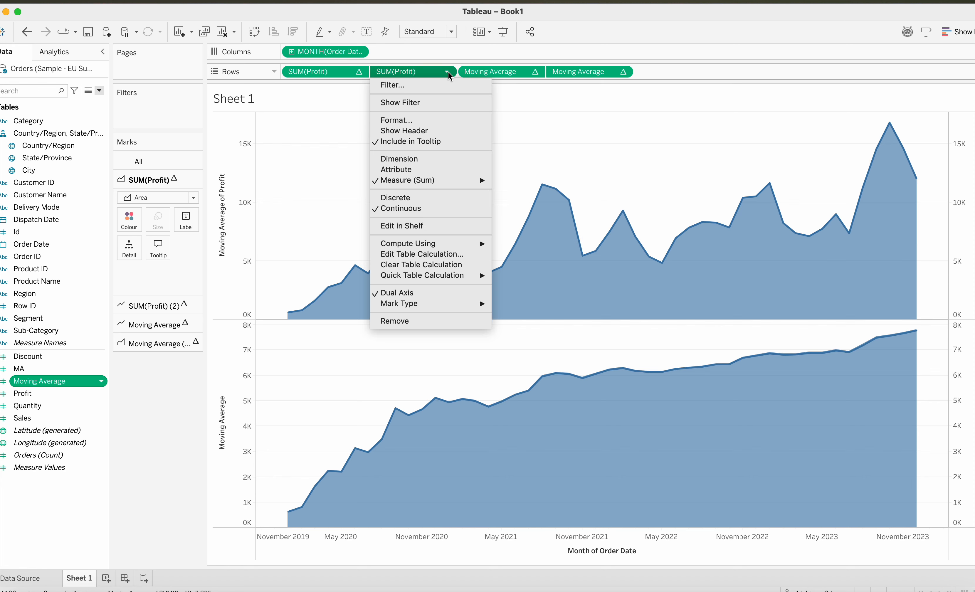
{"action": "left_click", "coordinate": [445, 255]}
{"action": "left_click", "coordinate": [571, 250]}
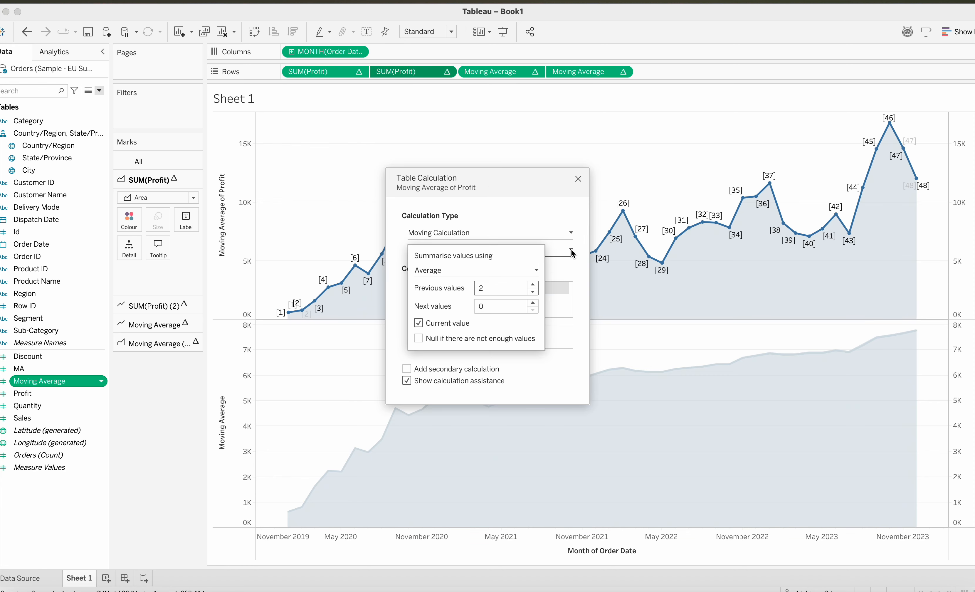
{"action": "left_click", "coordinate": [534, 293]}
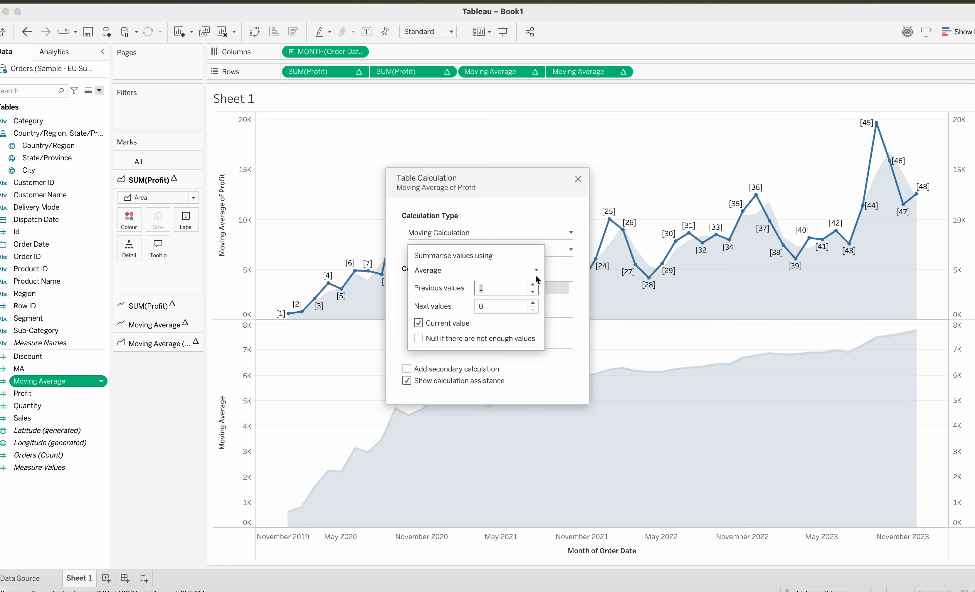
{"action": "left_click", "coordinate": [549, 203]}
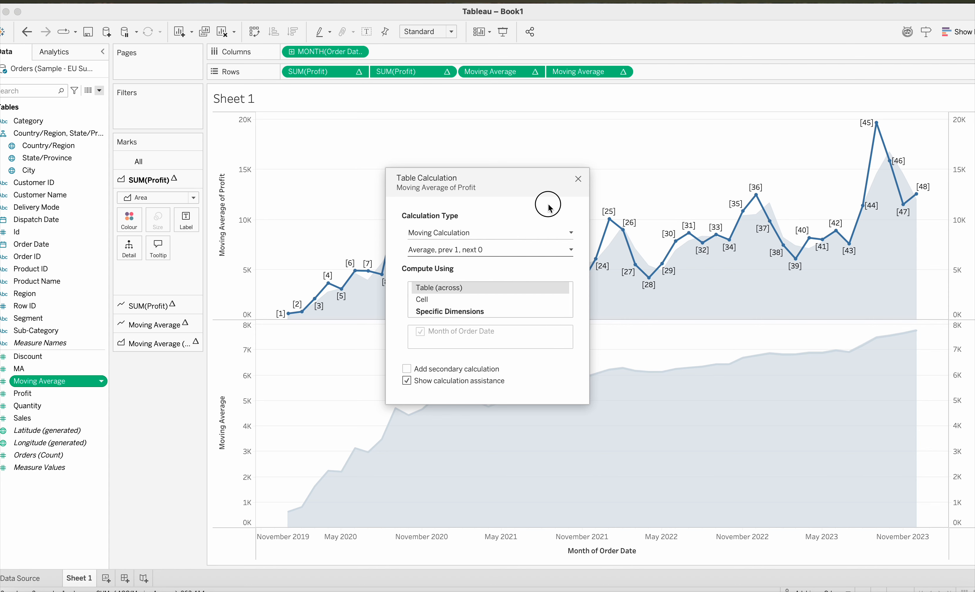
{"action": "left_click", "coordinate": [578, 180]}
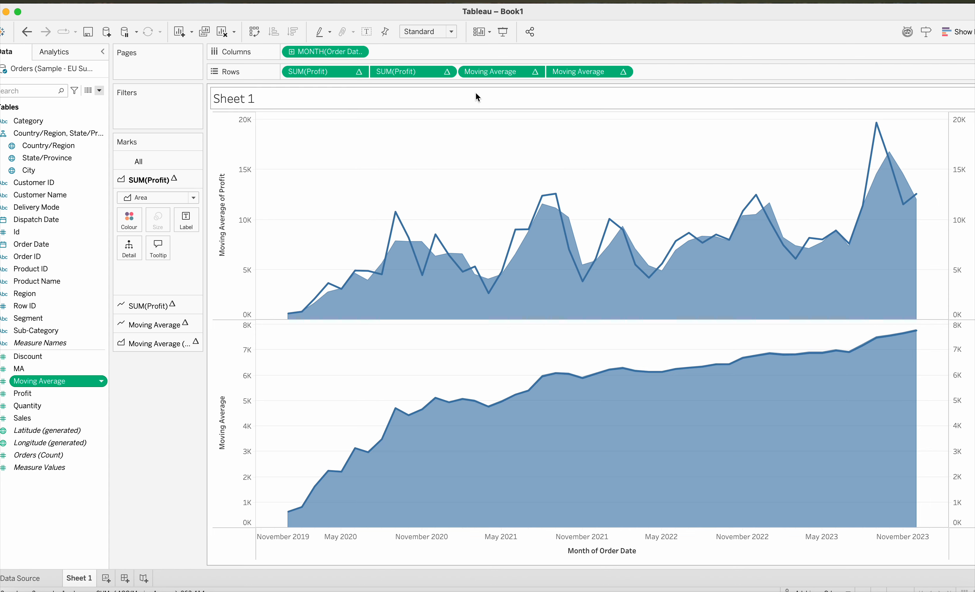
Edit the first SUM(Profit) field's table calculation to use 1 previous value as well.
{"action": "left_click", "coordinate": [360, 71]}
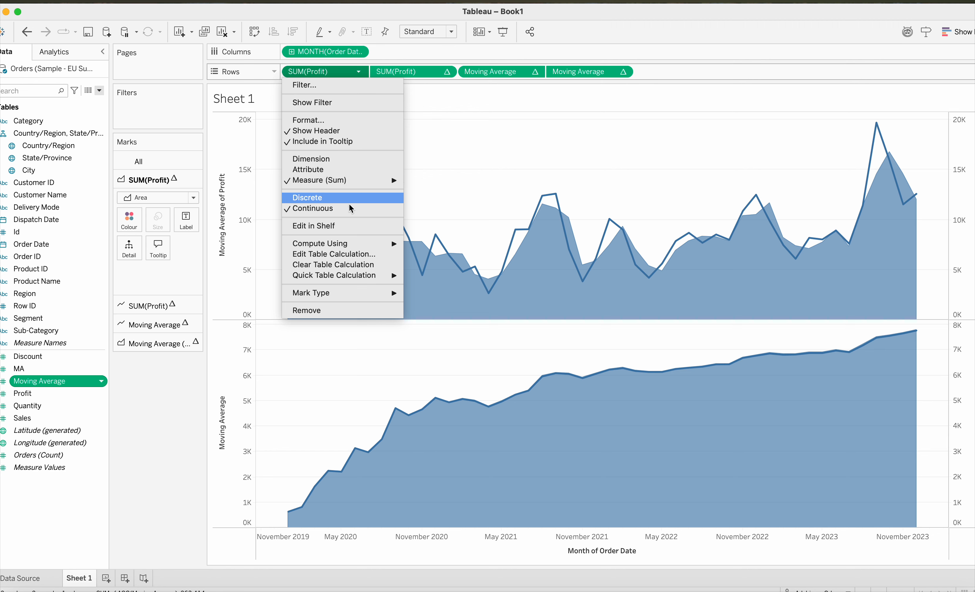
{"action": "left_click", "coordinate": [340, 255]}
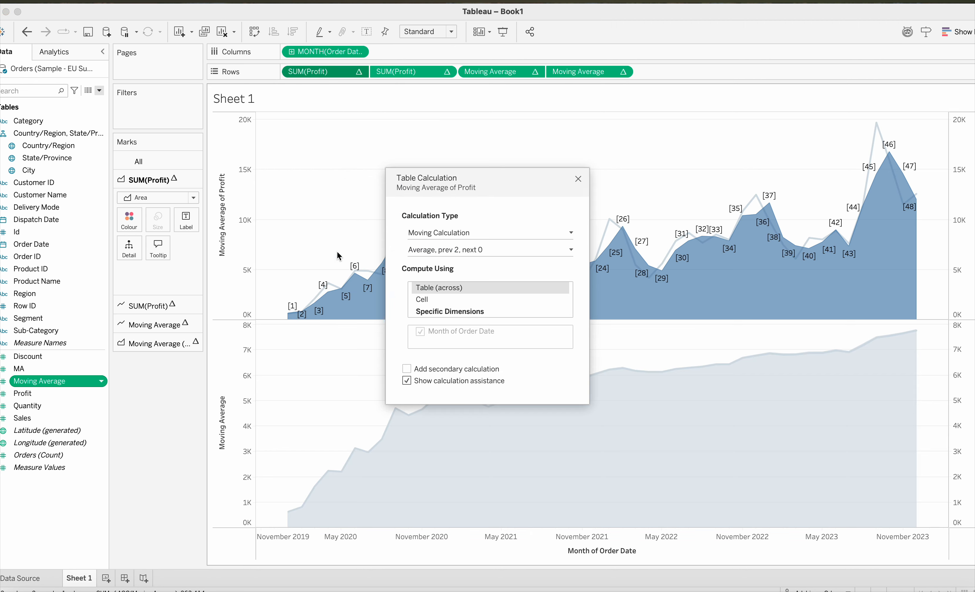
{"action": "left_click", "coordinate": [571, 249]}
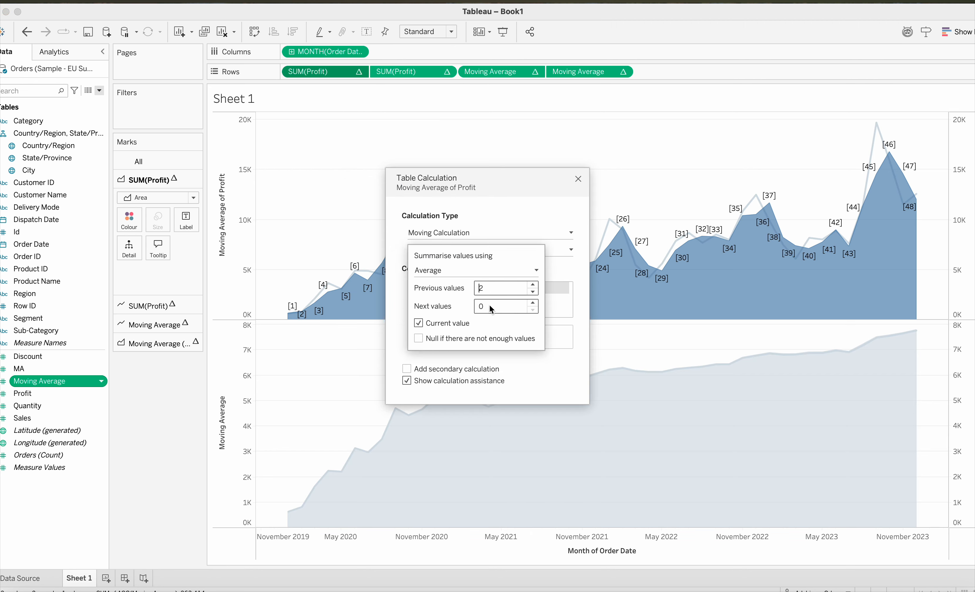
{"action": "left_click", "coordinate": [536, 293]}
{"action": "left_click", "coordinate": [532, 212]}
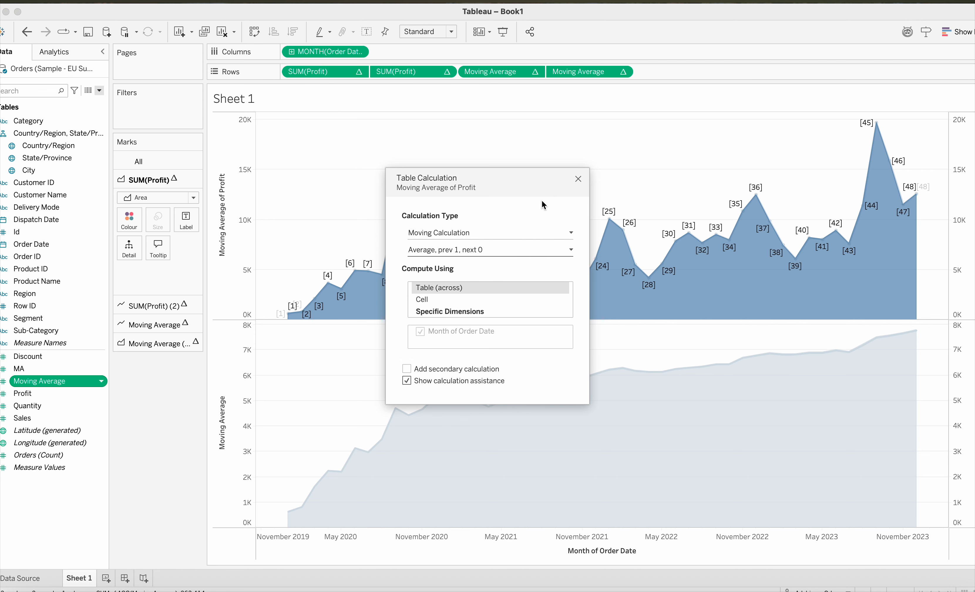
{"action": "left_click", "coordinate": [578, 180]}
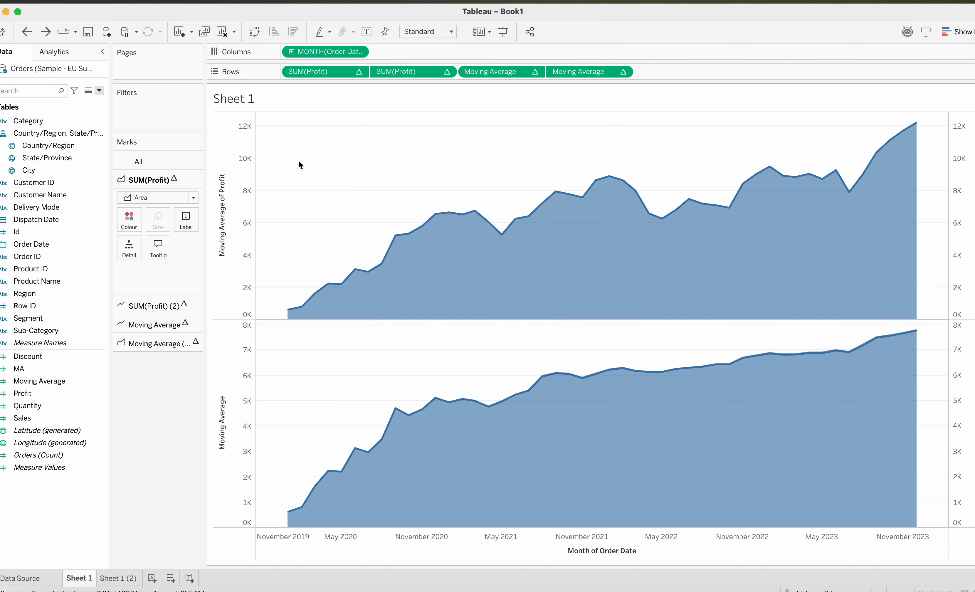
Examine the second SUM(Profit) field's table calculation settings and the matching moving average values in the upper chart.
{"action": "left_click", "coordinate": [445, 73]}
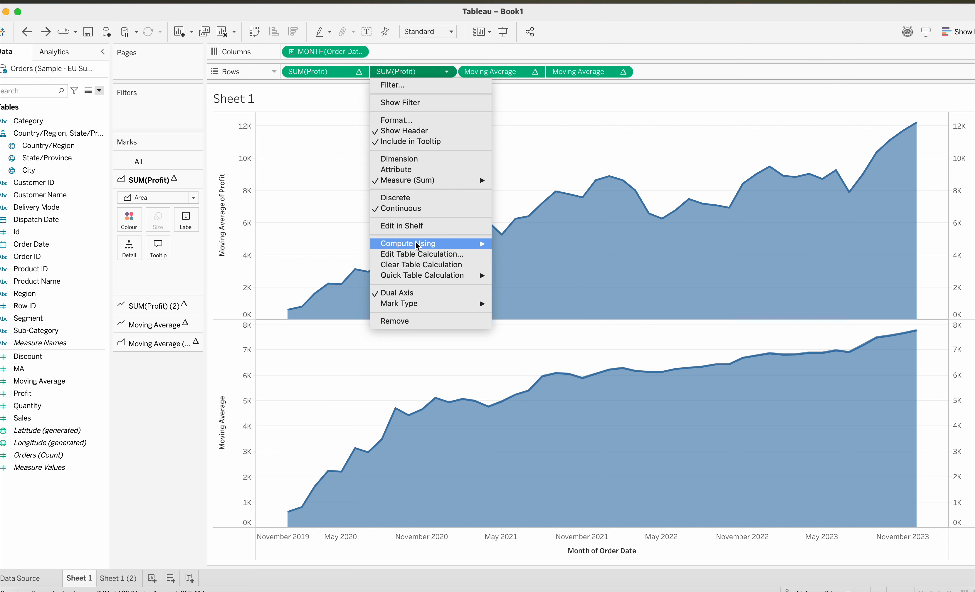
{"action": "left_click", "coordinate": [416, 254]}
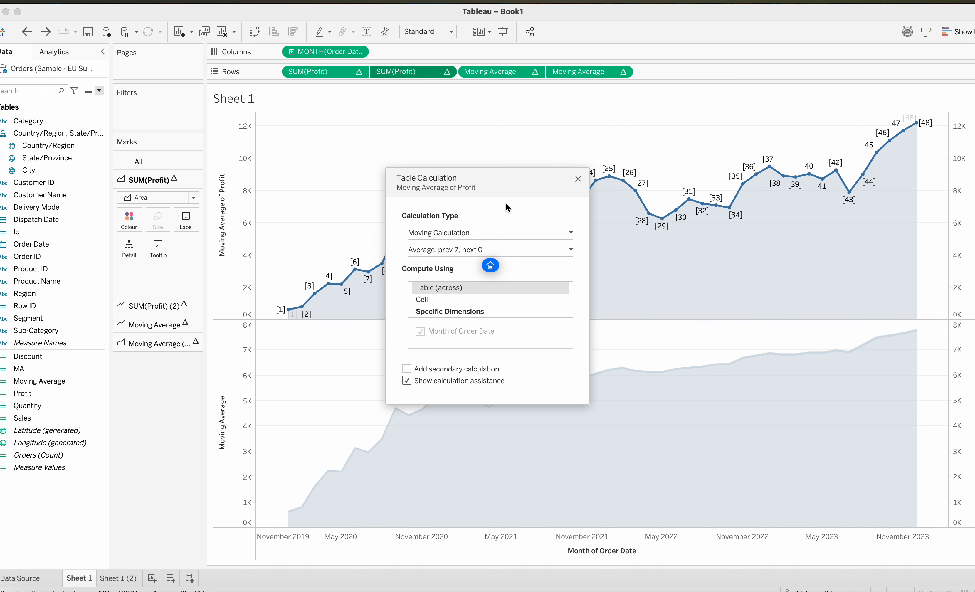
{"action": "left_click", "coordinate": [578, 179]}
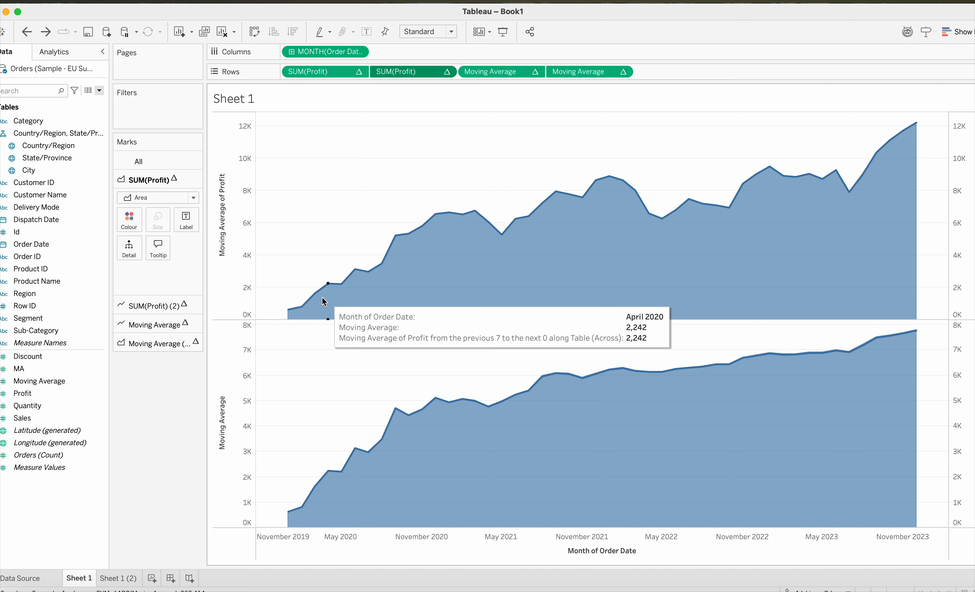
{"action": "mouse_move", "coordinate": [348, 286]}
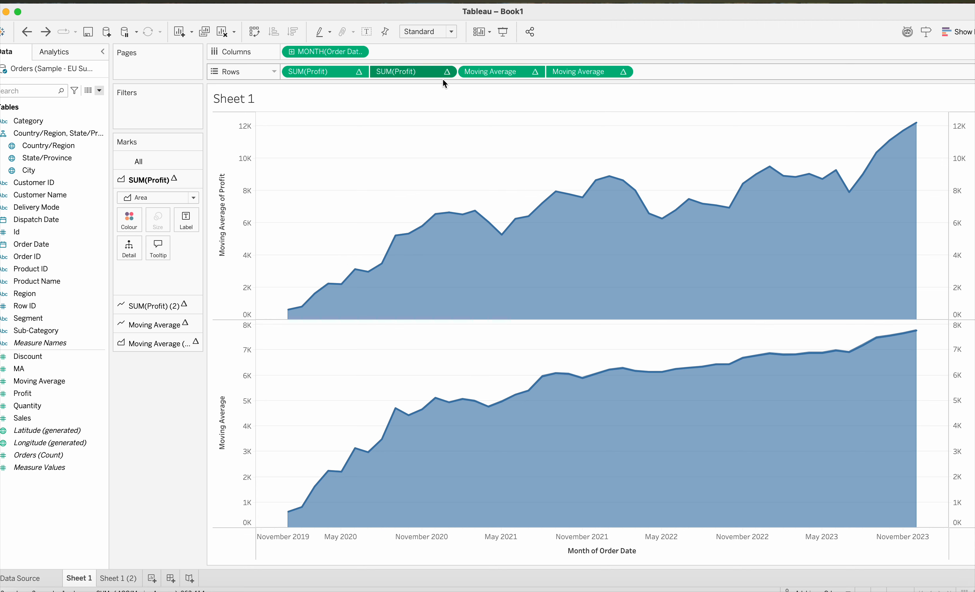
{"action": "left_click", "coordinate": [447, 71]}
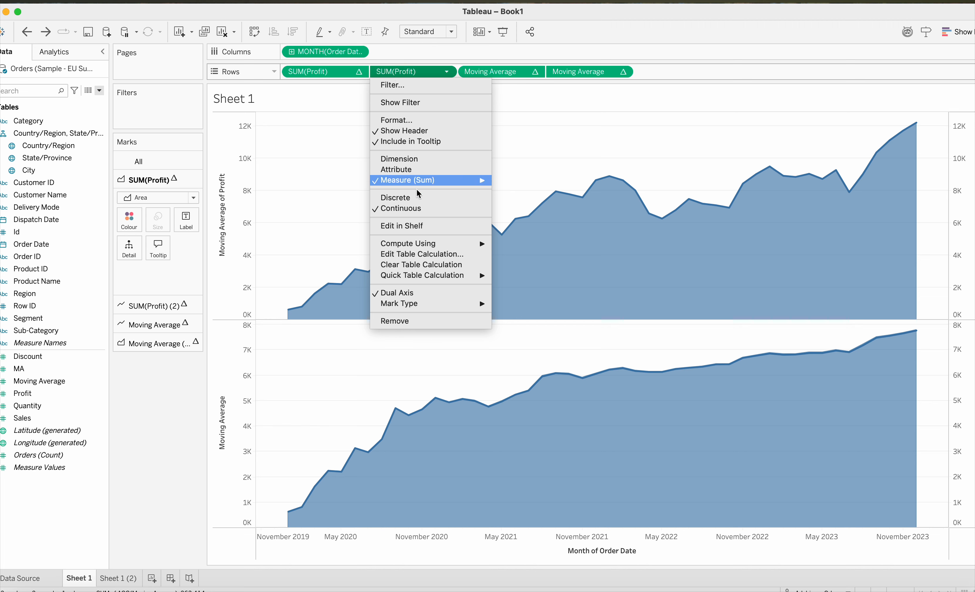
{"action": "left_click", "coordinate": [457, 254]}
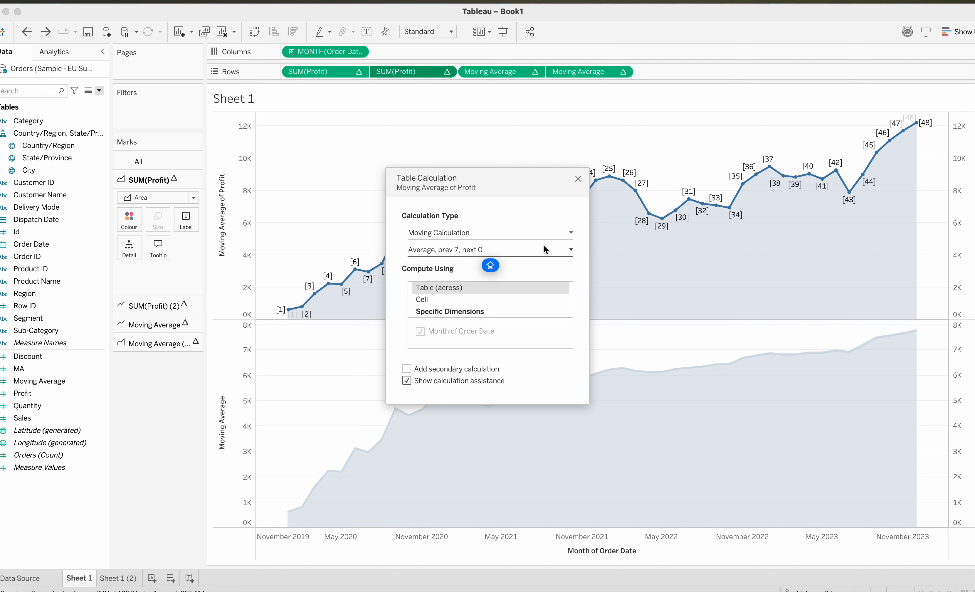
{"action": "mouse_move", "coordinate": [624, 231]}
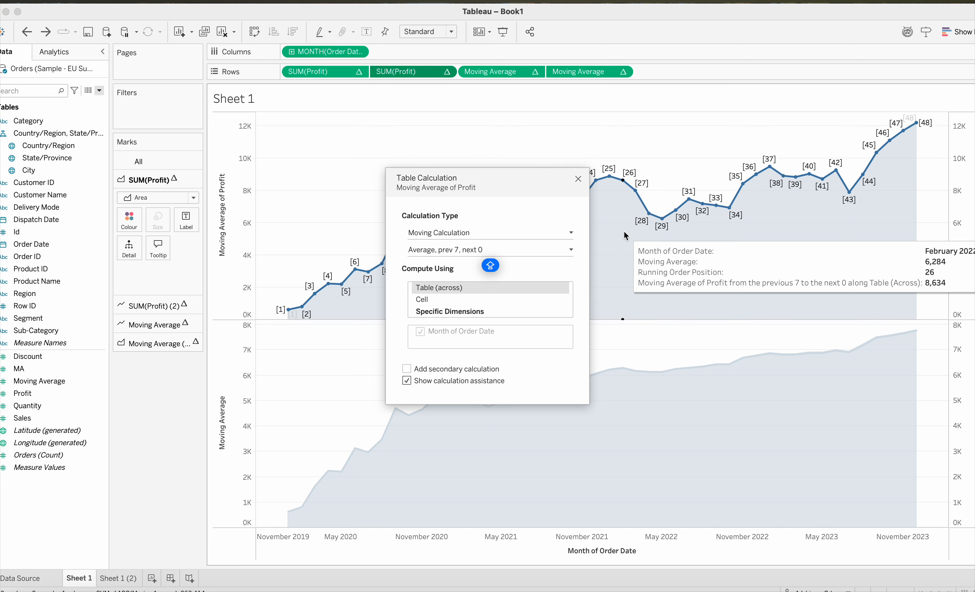
{"action": "left_click", "coordinate": [578, 179]}
Compare the two charts and open the previous and next values settings of the second SUM(Profit) table calculation.
{"action": "mouse_move", "coordinate": [916, 129]}
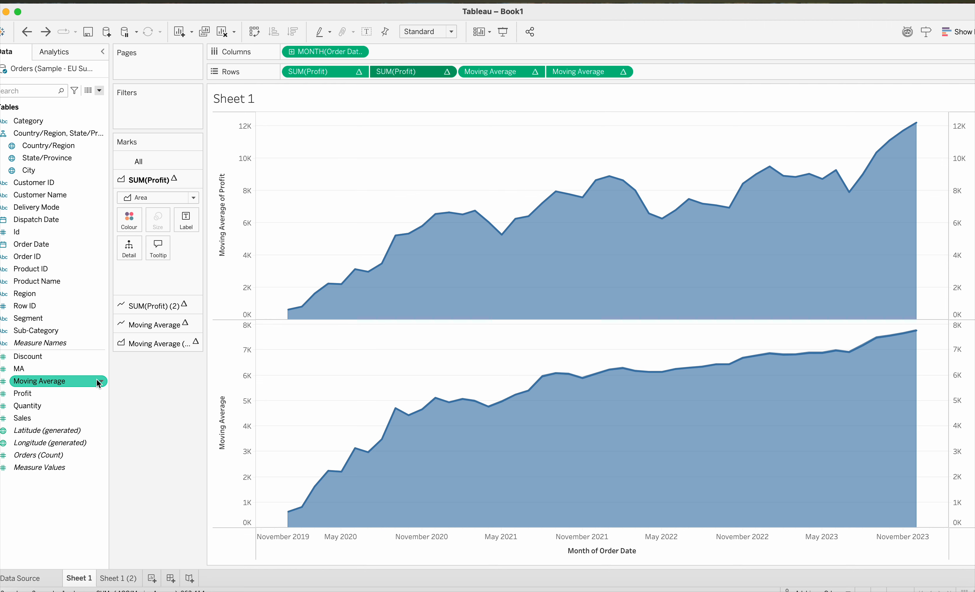
{"action": "mouse_move", "coordinate": [289, 521]}
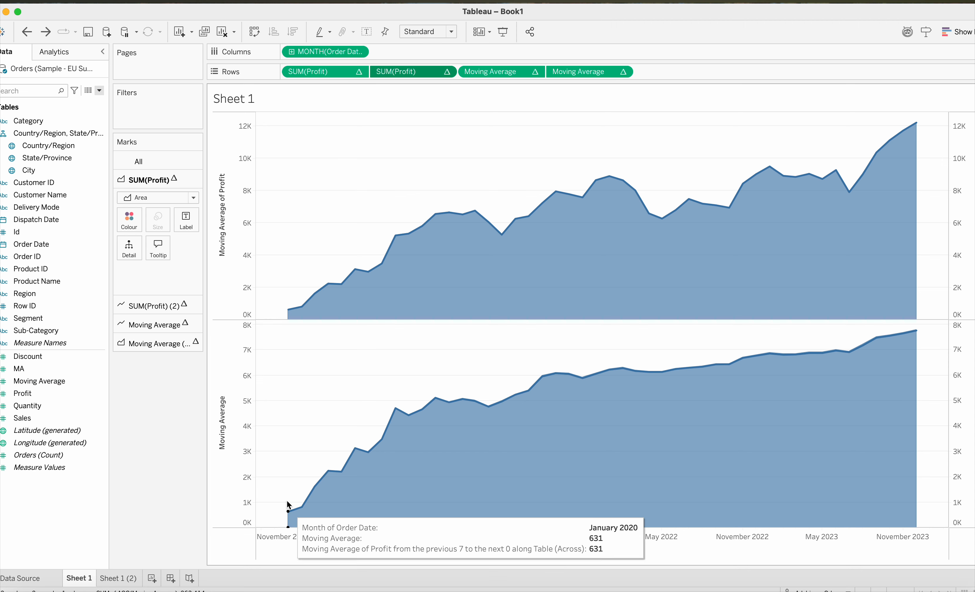
{"action": "mouse_move", "coordinate": [475, 254]}
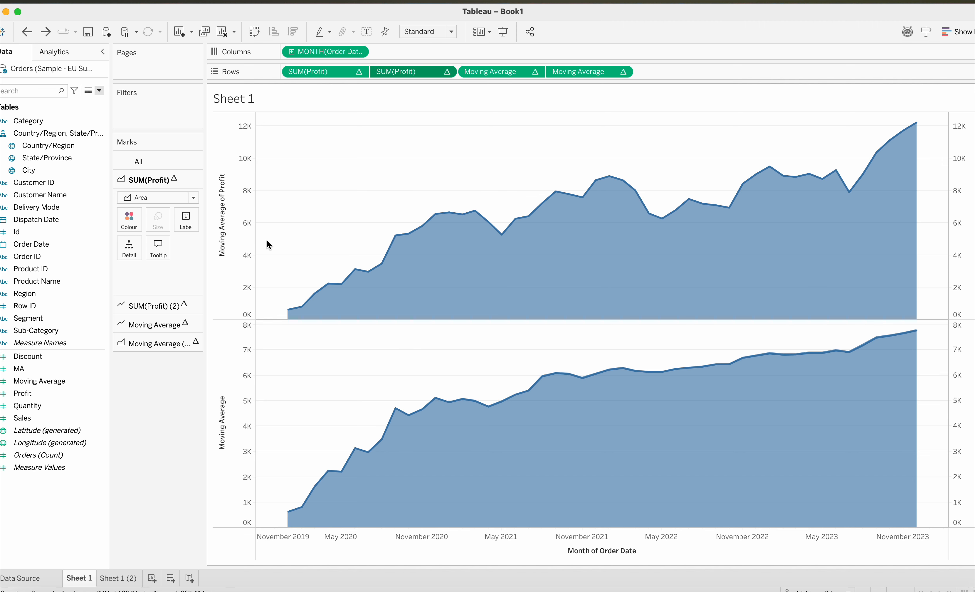
{"action": "left_click", "coordinate": [447, 71]}
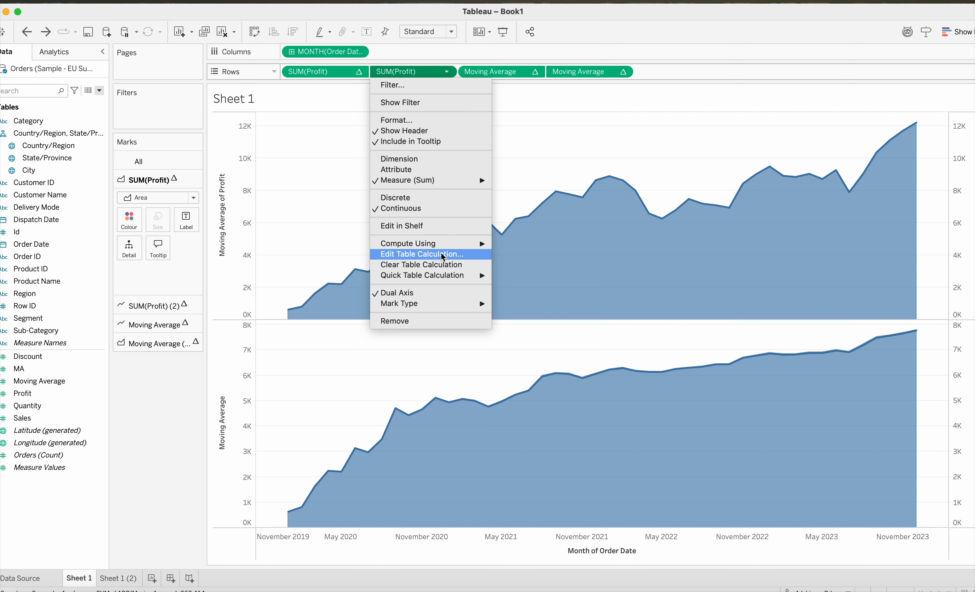
{"action": "left_click", "coordinate": [435, 258]}
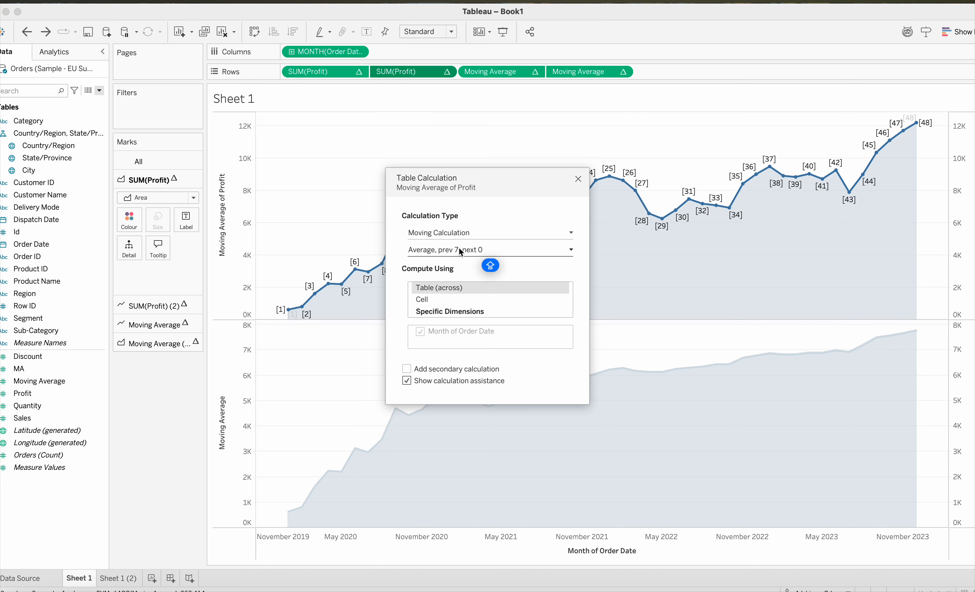
{"action": "left_click", "coordinate": [464, 246]}
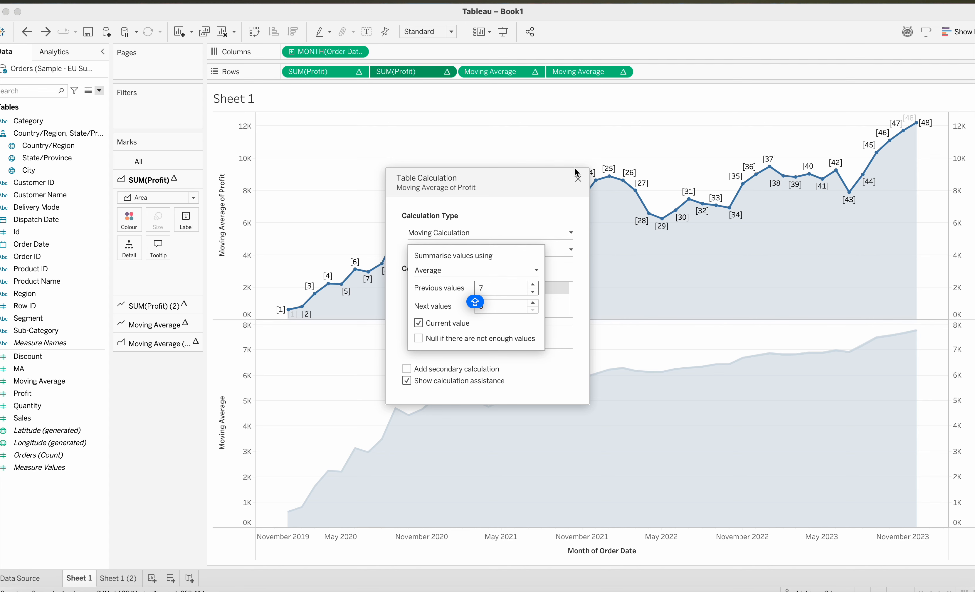
Close the SUM(Profit) table calculation settings and open the formula of the MA calculated field.
{"action": "left_click", "coordinate": [578, 180]}
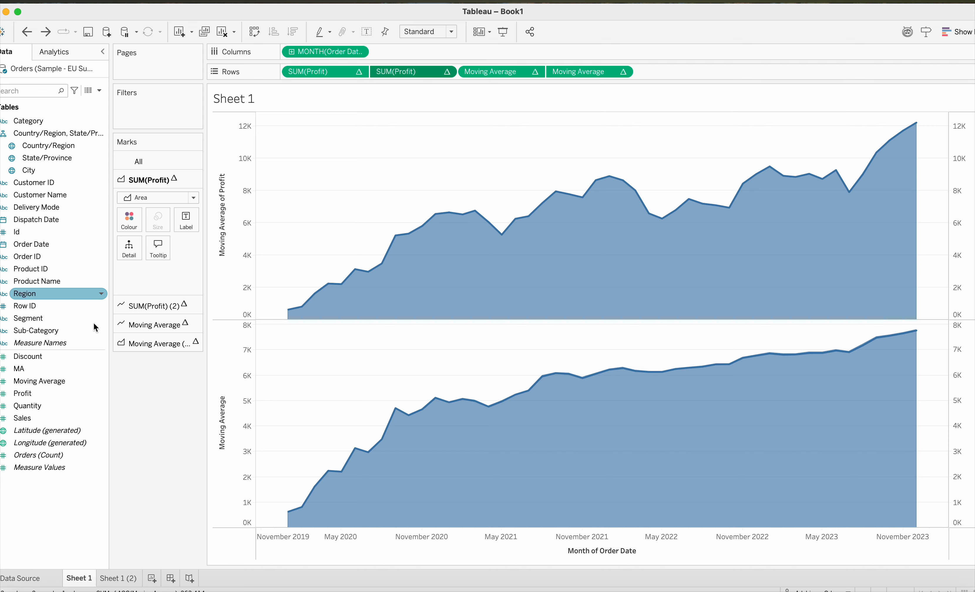
{"action": "left_click", "coordinate": [103, 370]}
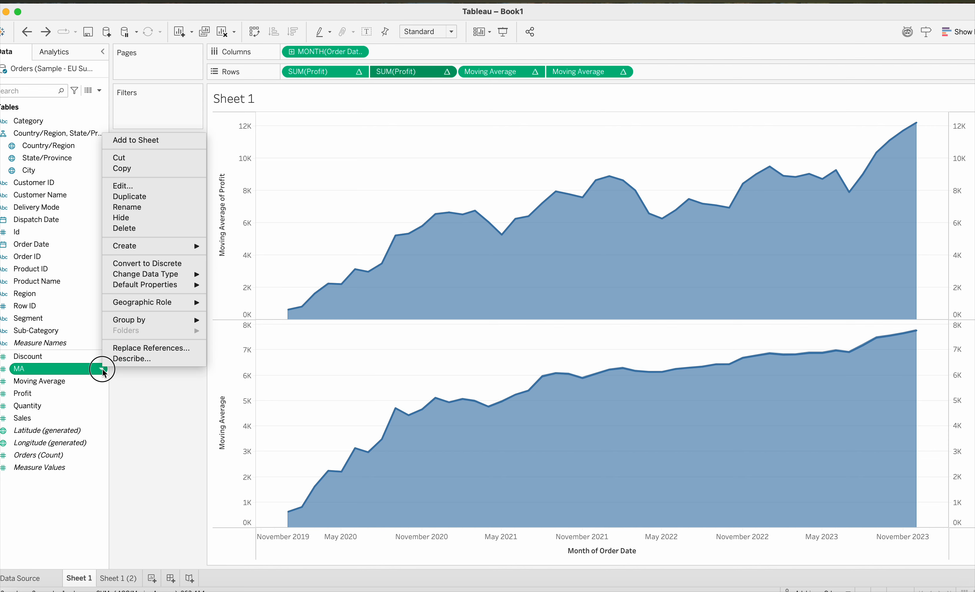
{"action": "left_click", "coordinate": [134, 185]}
{"action": "left_click_drag", "start_coordinate": [228, 227], "coordinate": [328, 222]}
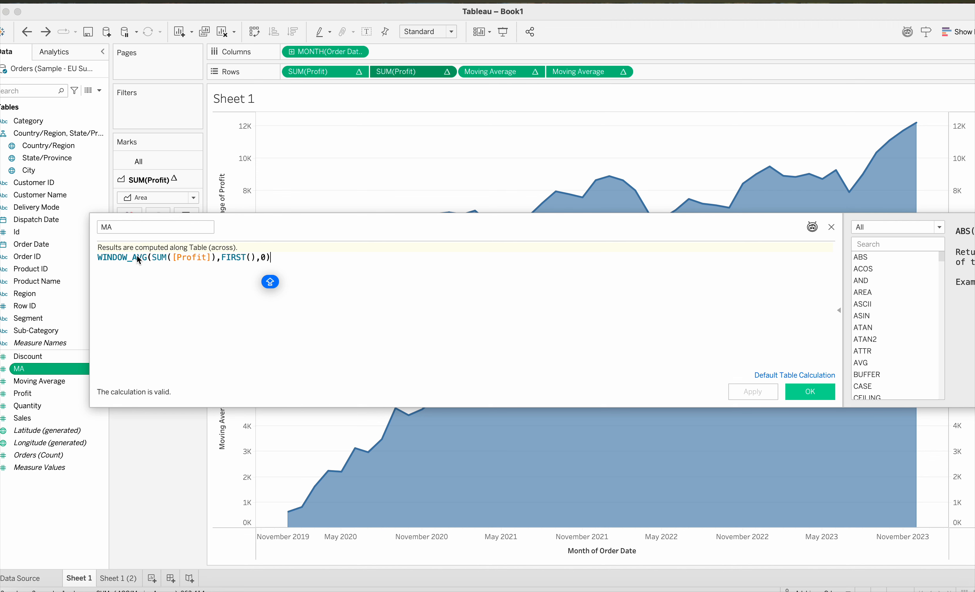
Search the calculation function list for RUNN and MOVI, and clear the search.
{"action": "left_click", "coordinate": [891, 244]}
{"action": "type", "text": "RUNN"}
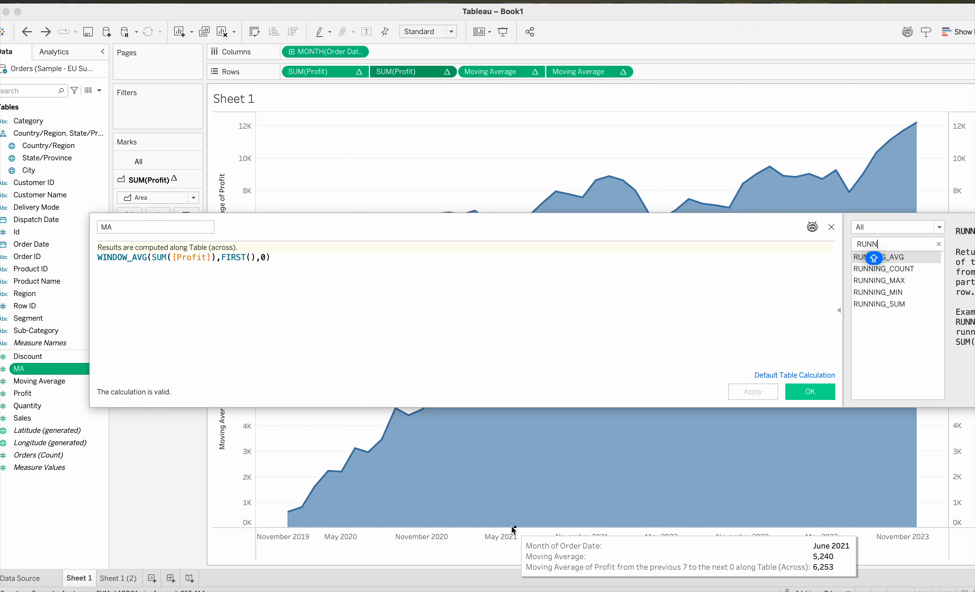
{"action": "left_click_drag", "start_coordinate": [879, 245], "coordinate": [842, 243]}
{"action": "type", "text": "MOVI"}
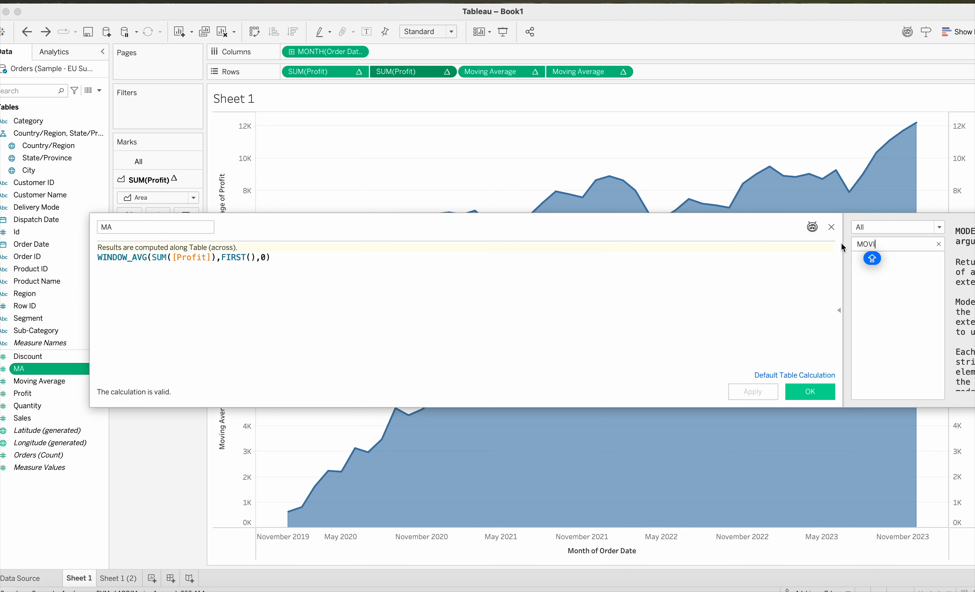
{"action": "key", "text": "BackSpace"}
{"action": "key", "text": "BackSpace"}
{"action": "key", "text": "BackSpace"}
{"action": "key", "text": "BackSpace"}
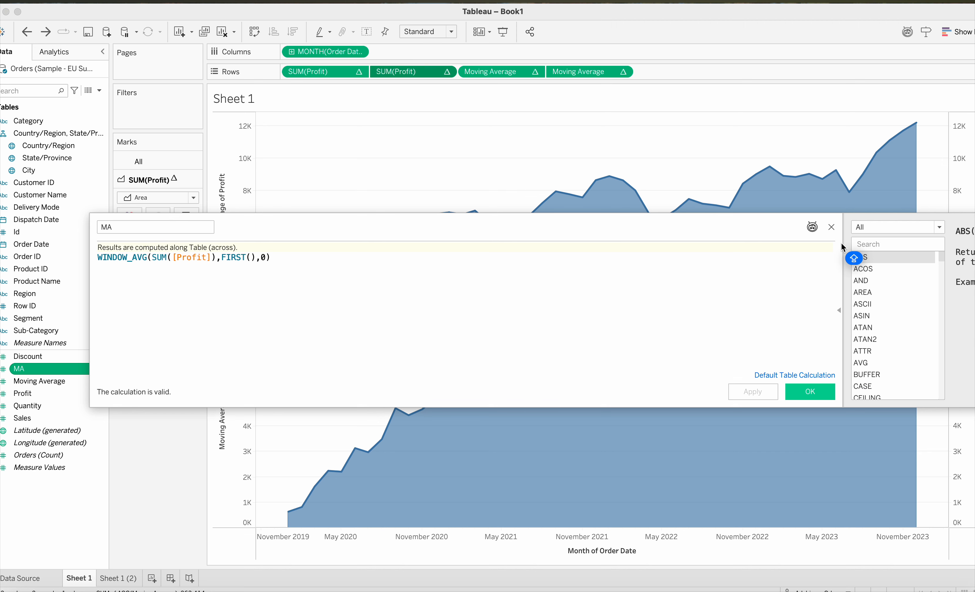
Search the function list for WINDOW functions, read the WINDOW_AVG description, and close the MA calculation.
{"action": "type", "text": "WIN"}
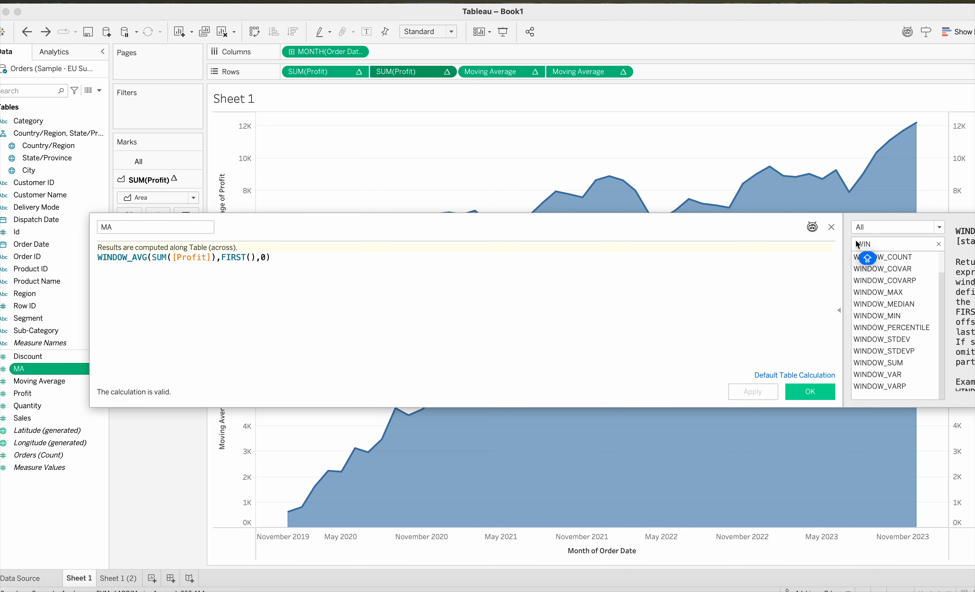
{"action": "type", "text": "DOW"}
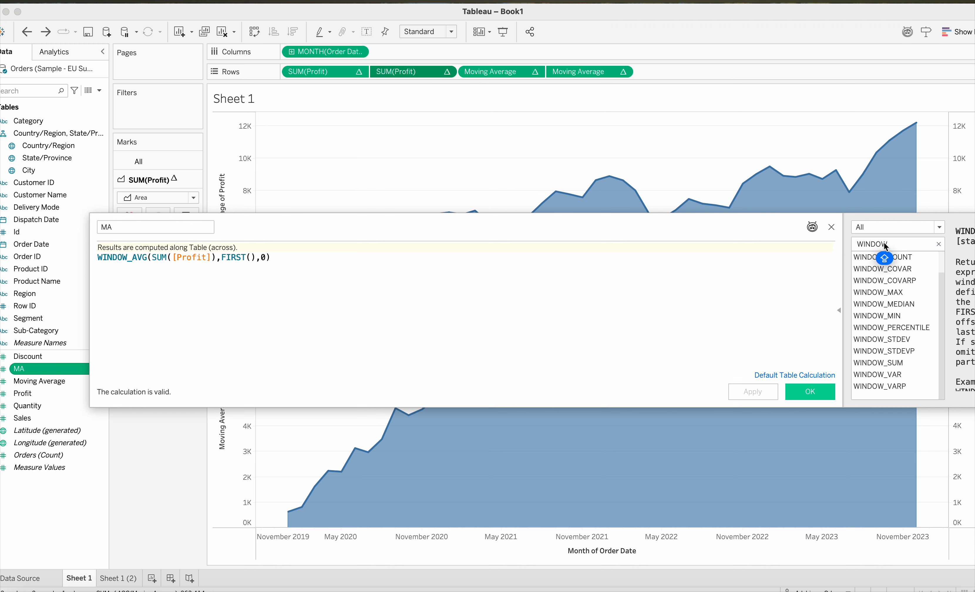
{"action": "type", "text": "S"}
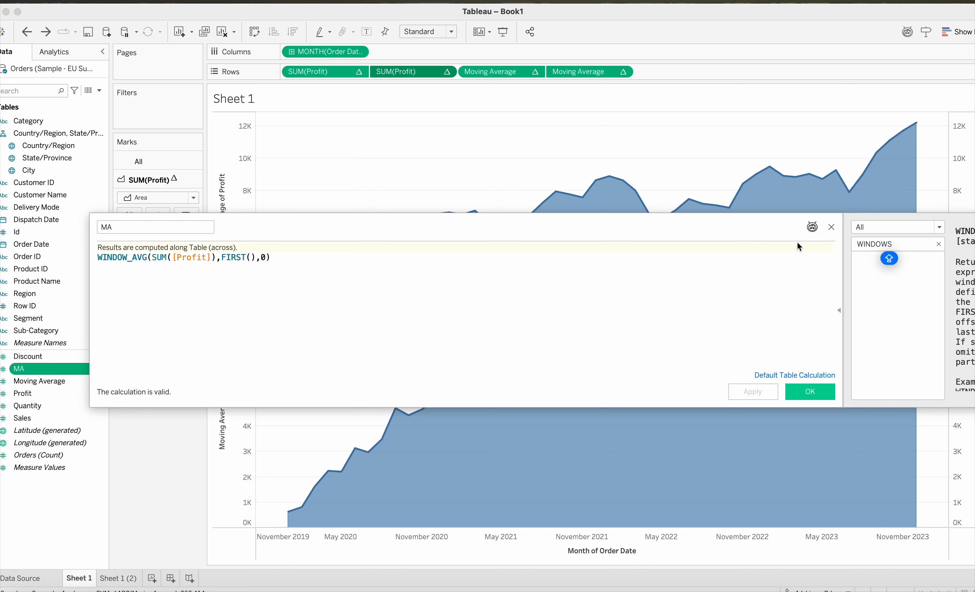
{"action": "left_click", "coordinate": [939, 245]}
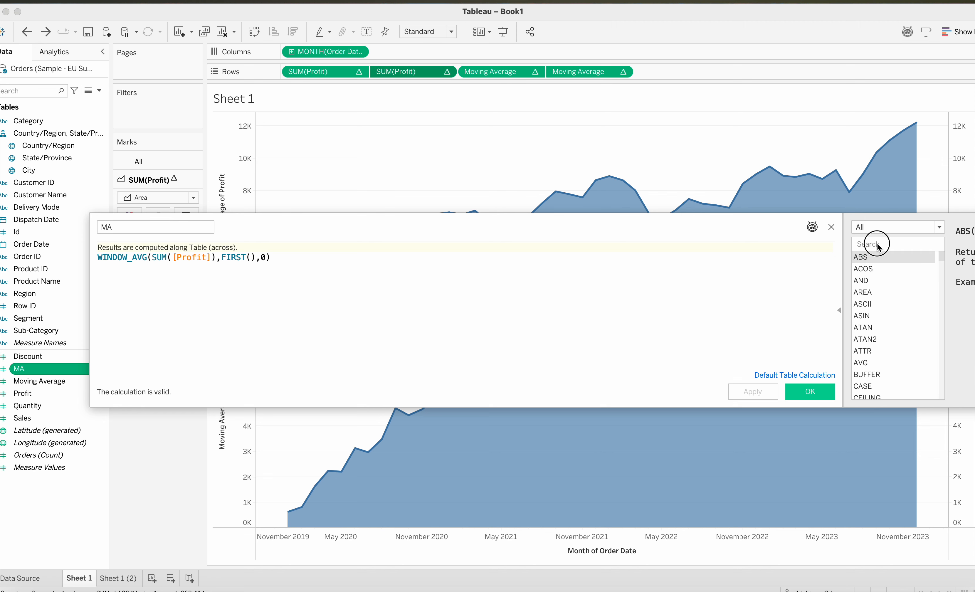
{"action": "type", "text": "WIN"}
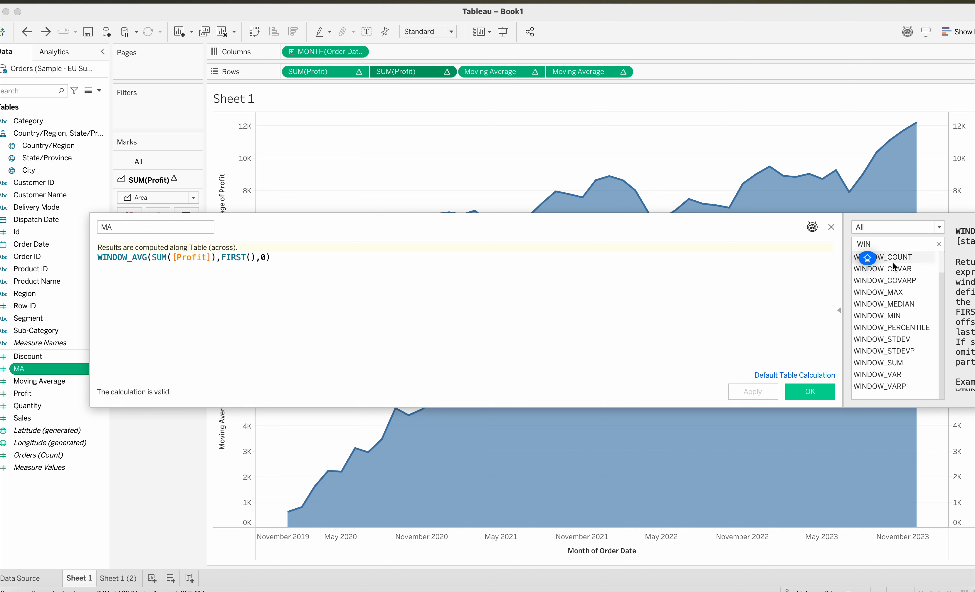
{"action": "scroll", "coordinate": [892, 261], "scroll_direction": "up", "scroll_amount": 2}
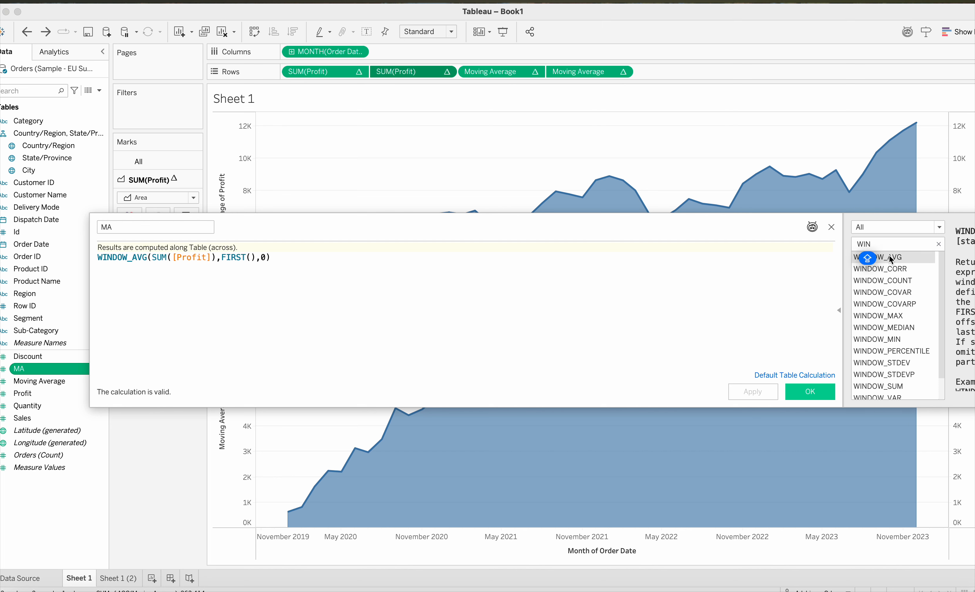
{"action": "left_click", "coordinate": [697, 313]}
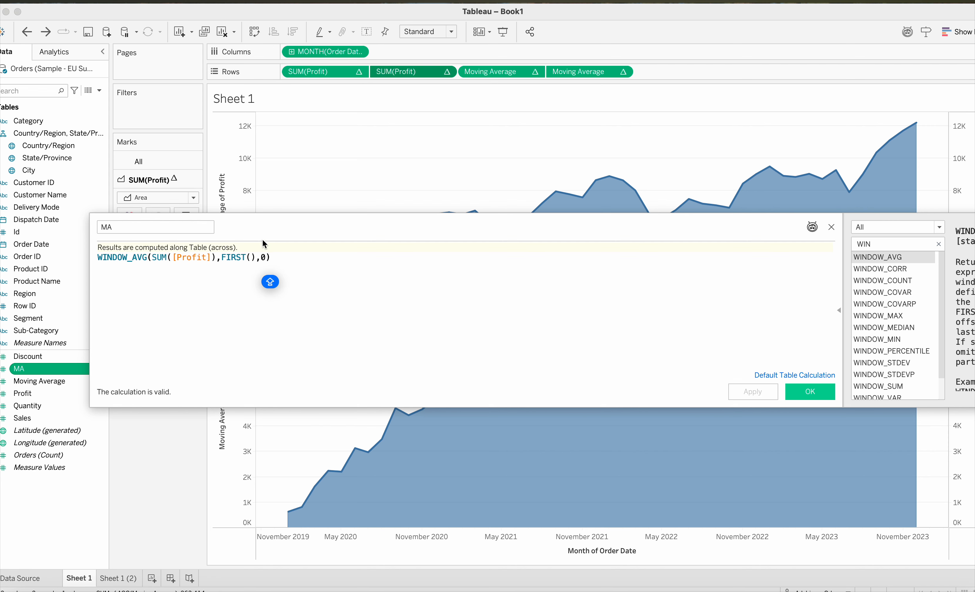
{"action": "left_click_drag", "start_coordinate": [371, 227], "coordinate": [253, 239]}
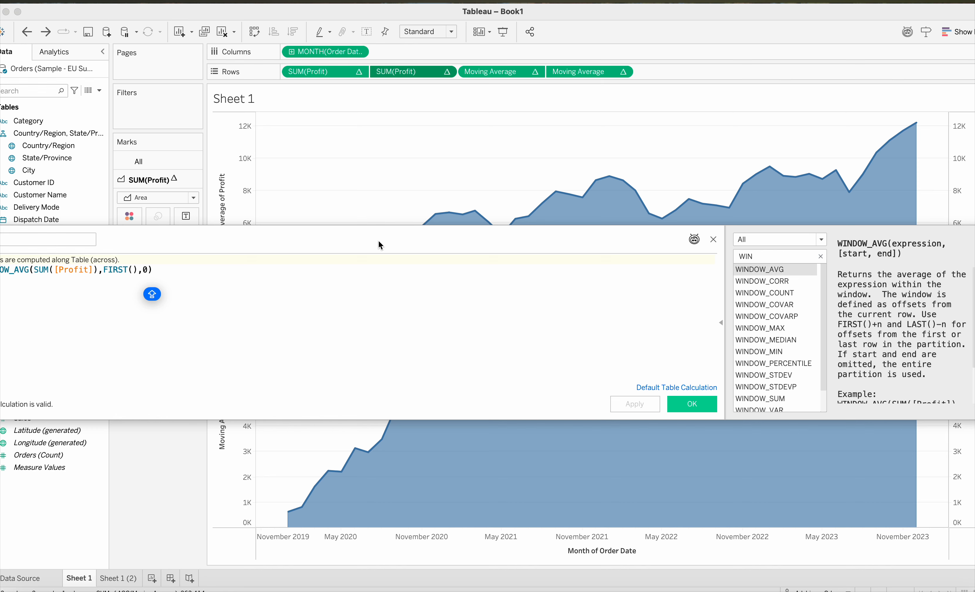
{"action": "left_click", "coordinate": [687, 406]}
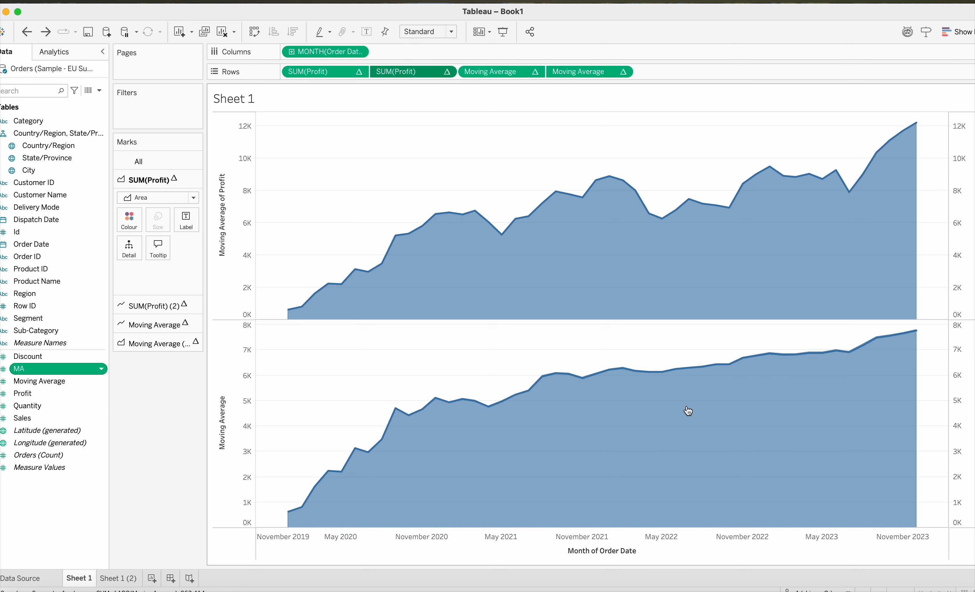
Rename the MA calculated field as RUNNING AVG, keeping its WINDOW_AVG formula.
{"action": "left_click", "coordinate": [102, 369]}
{"action": "left_click", "coordinate": [127, 187]}
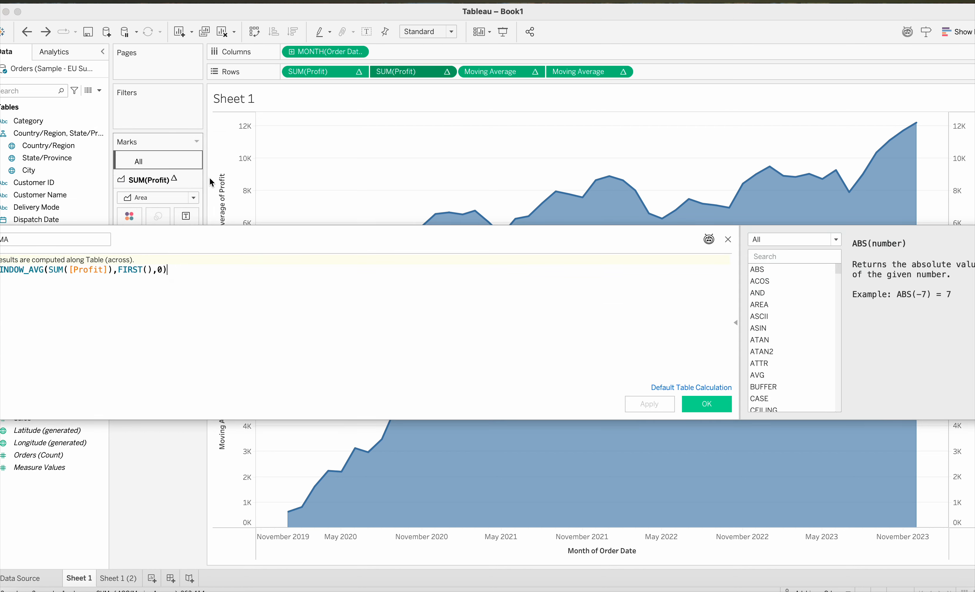
{"action": "left_click", "coordinate": [133, 241]}
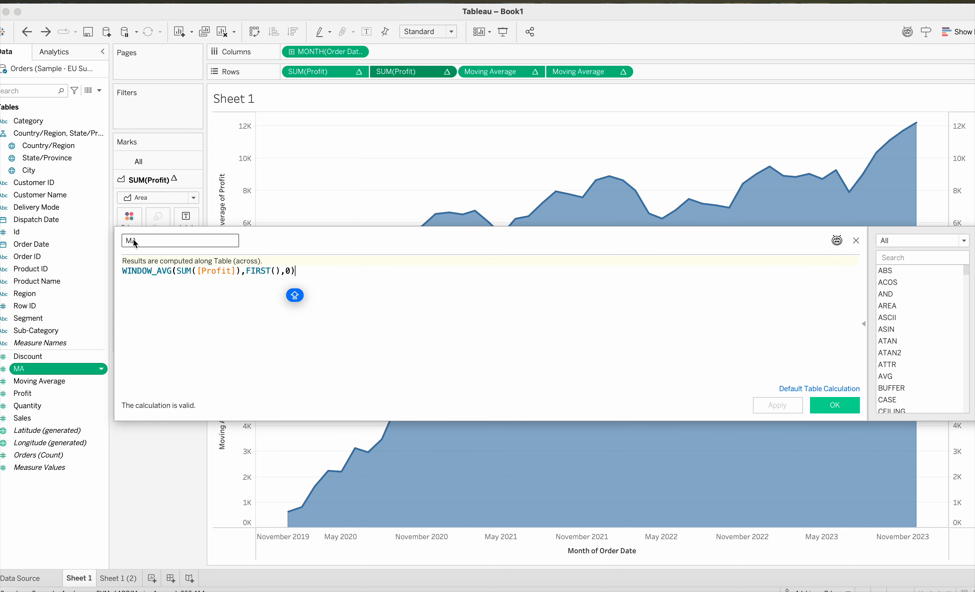
{"action": "key", "text": "BackSpace"}
{"action": "type", "text": "RUN"}
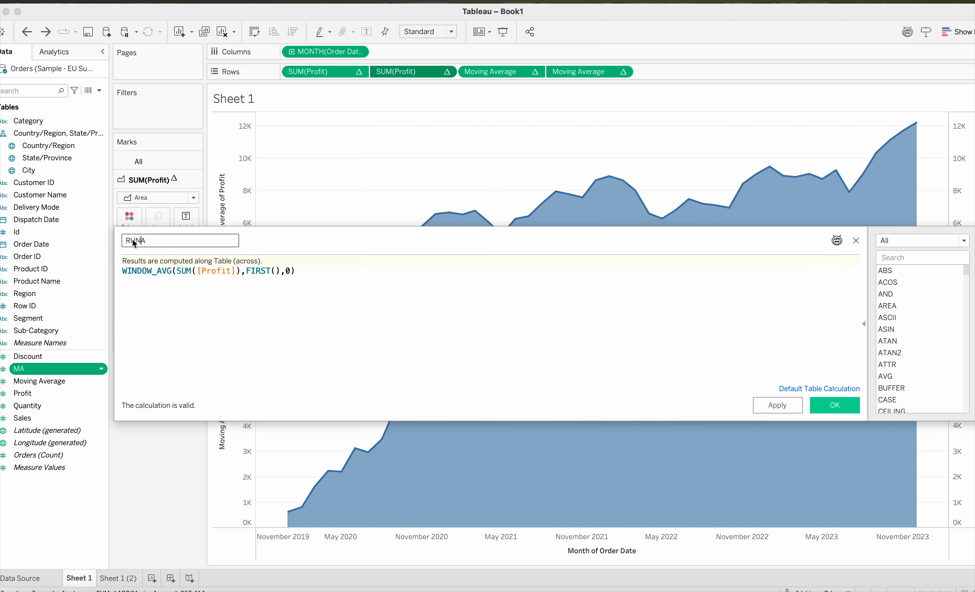
{"action": "type", "text": "NING"}
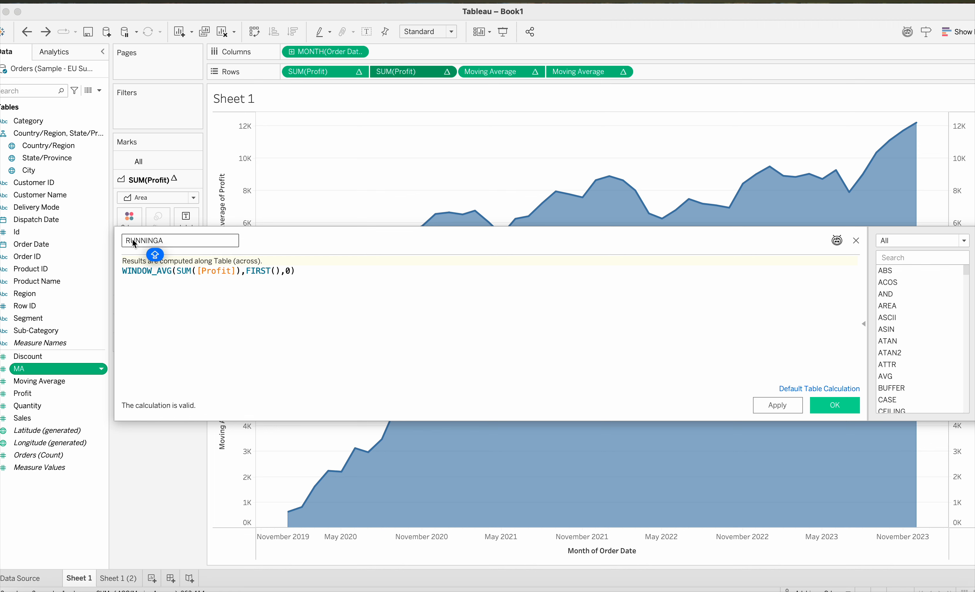
{"action": "left_click", "coordinate": [168, 241]}
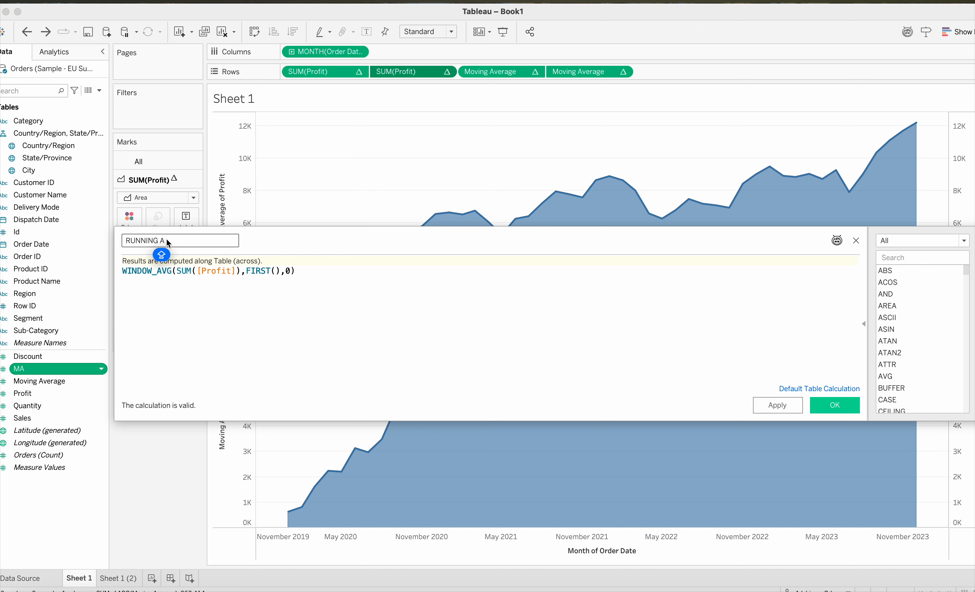
{"action": "type", "text": "VG"}
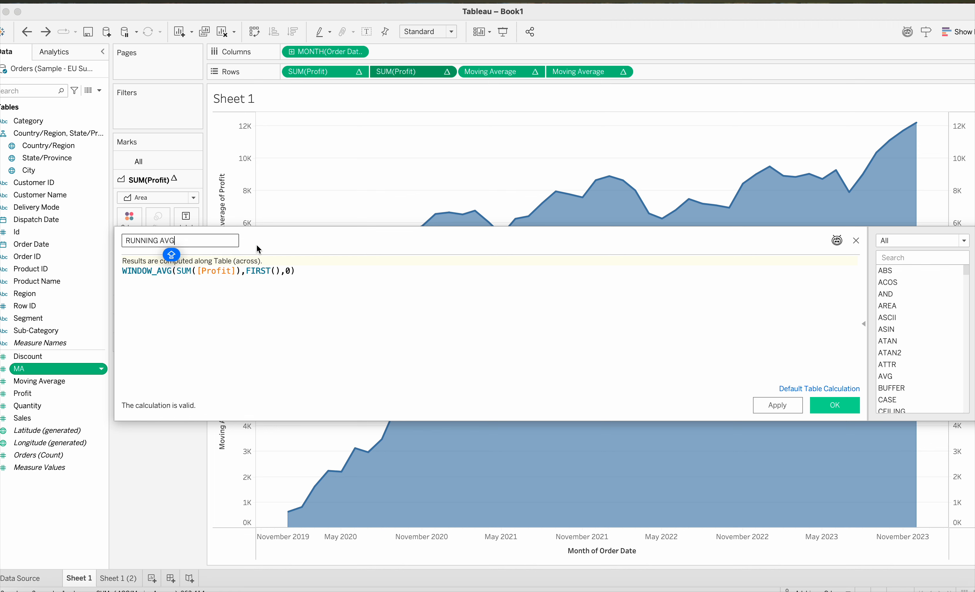
{"action": "left_click", "coordinate": [844, 407]}
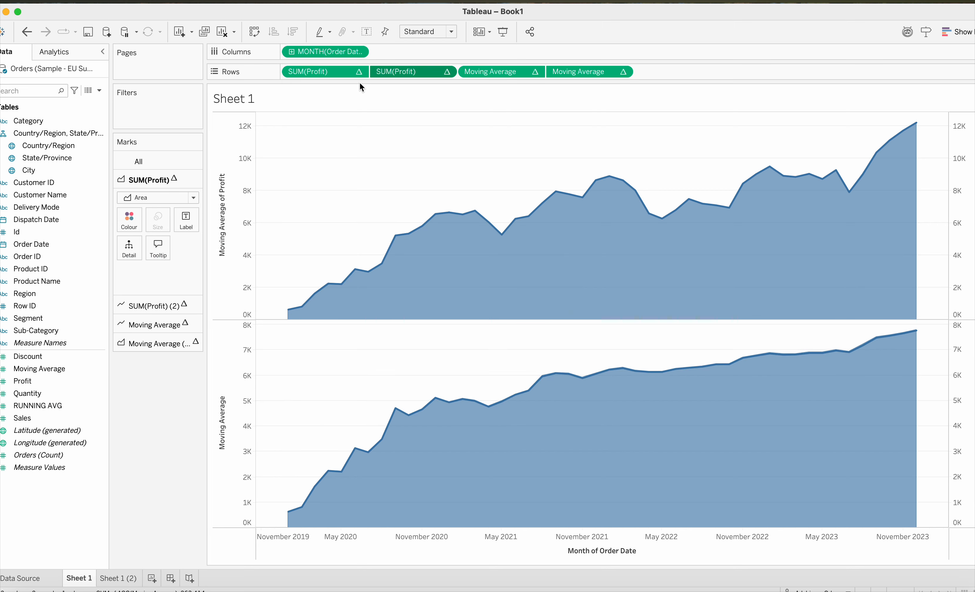
Rename the Moving Average calculated field as RUNNING Average, keeping its RUNNING_AVG formula.
{"action": "mouse_move", "coordinate": [393, 79]}
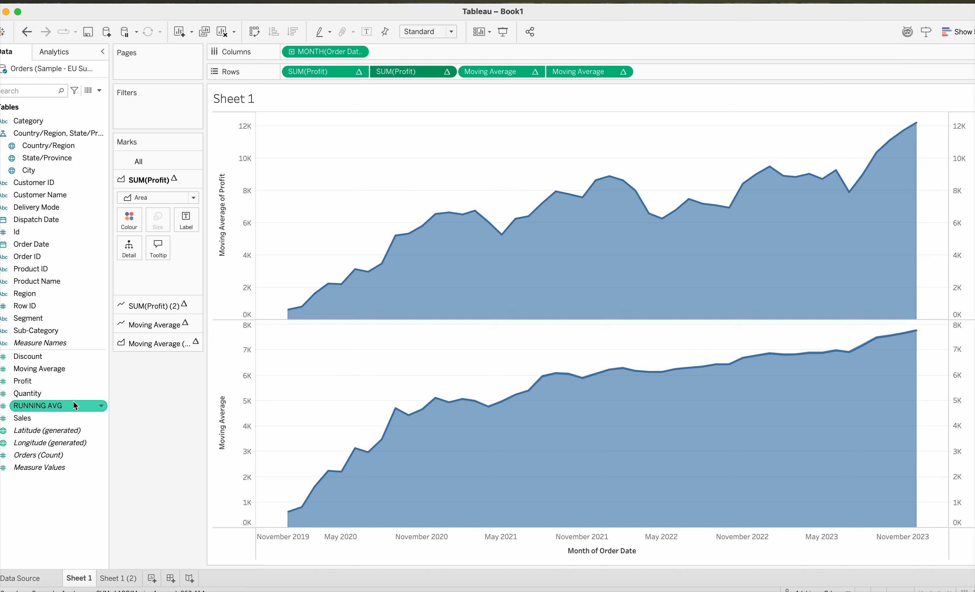
{"action": "left_click", "coordinate": [102, 369]}
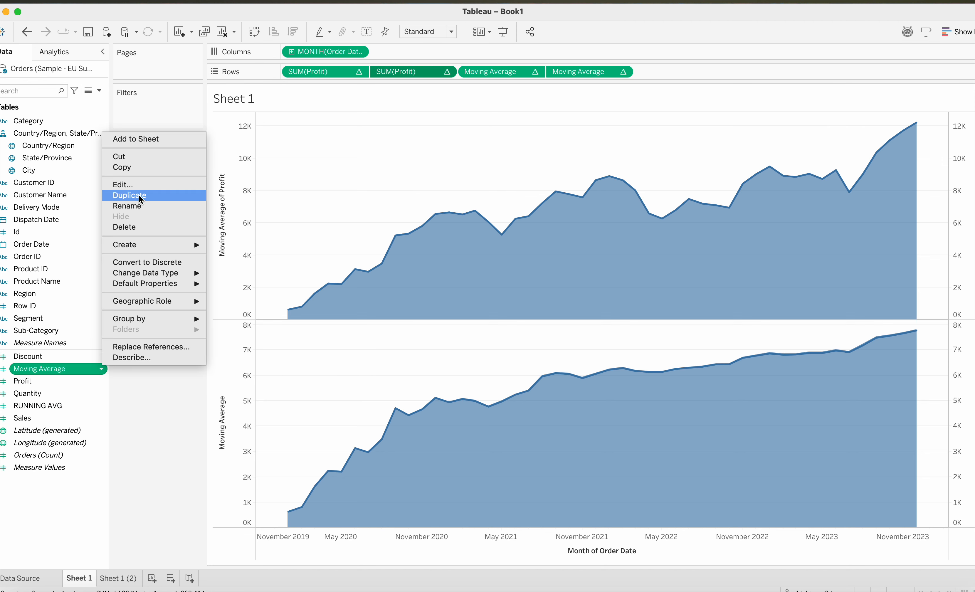
{"action": "left_click", "coordinate": [142, 184]}
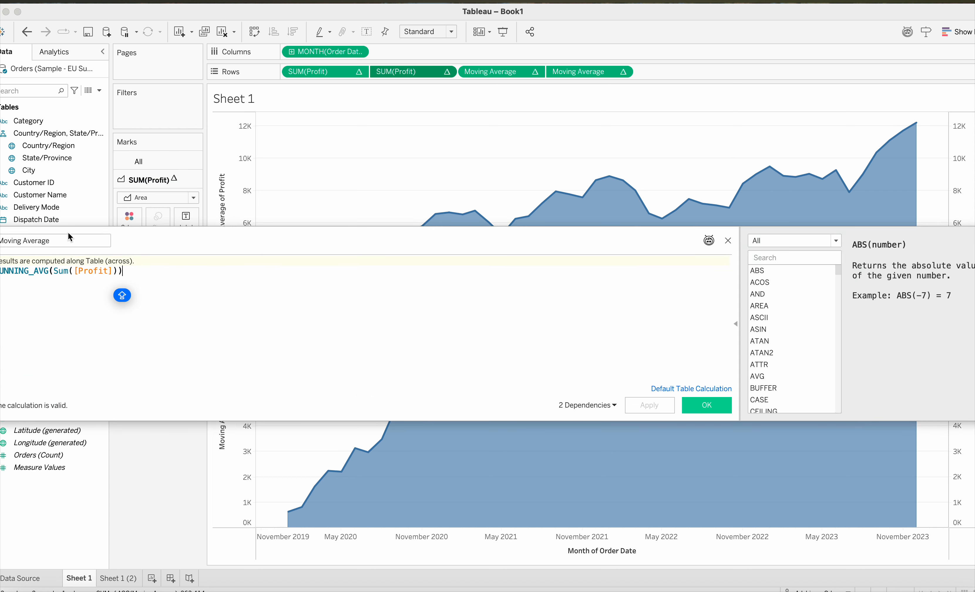
{"action": "left_click_drag", "start_coordinate": [186, 246], "coordinate": [278, 248]}
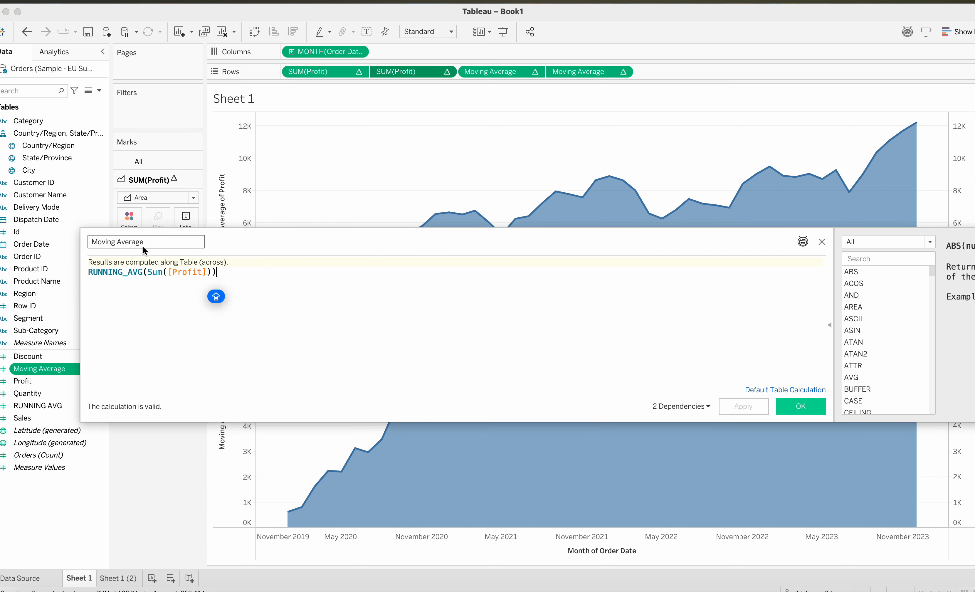
{"action": "left_click", "coordinate": [93, 250]}
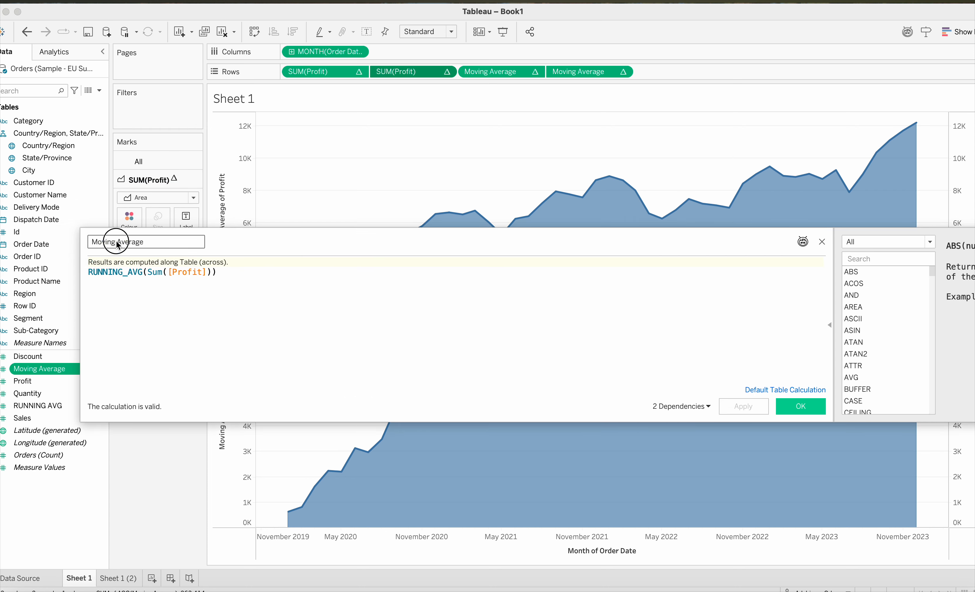
{"action": "key", "text": "BackSpace"}
{"action": "key", "text": "BackSpace"}
{"action": "key", "text": "BackSpace"}
{"action": "key", "text": "BackSpace"}
{"action": "type", "text": "RUNNING"}
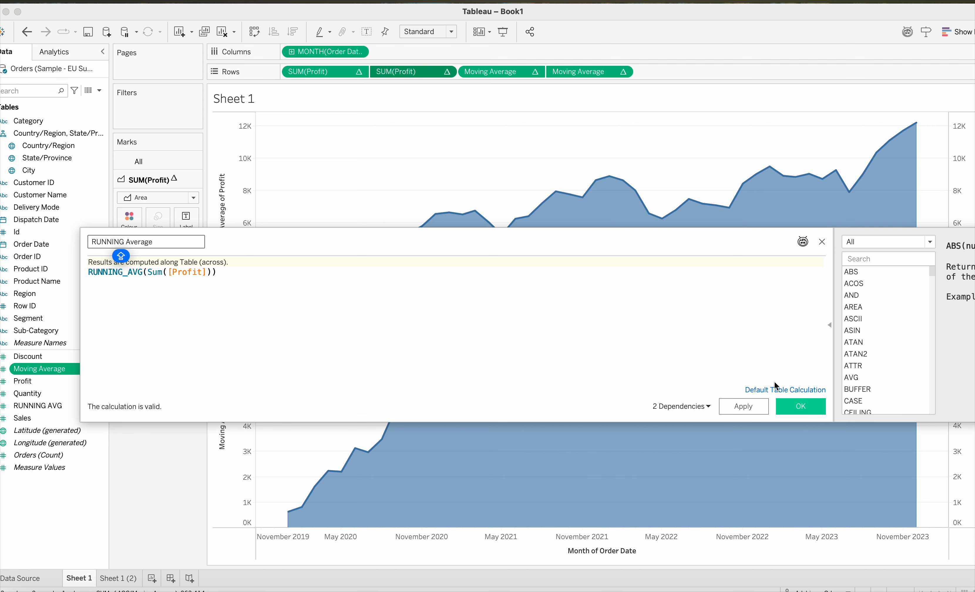
{"action": "left_click", "coordinate": [800, 407]}
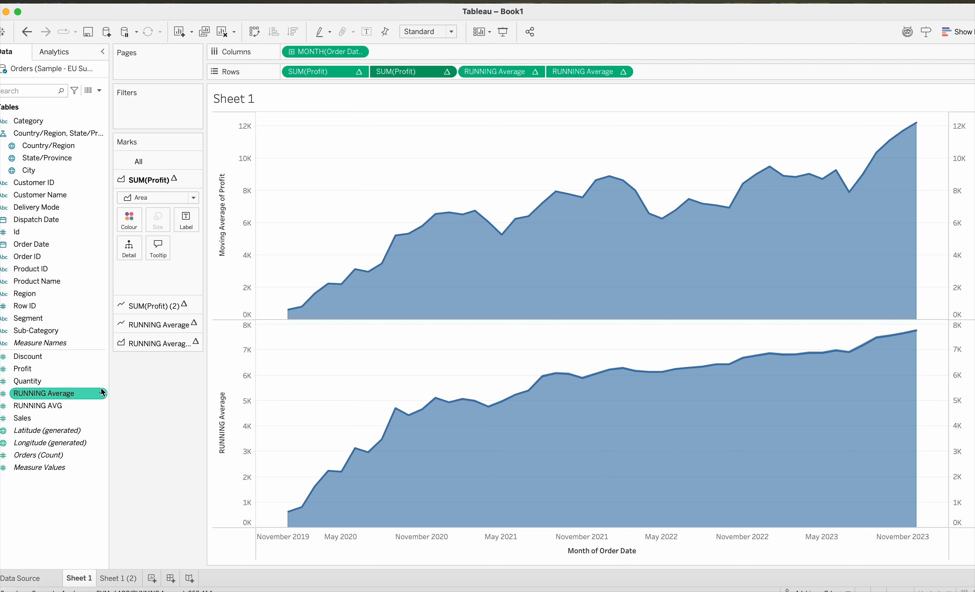
Review the WINDOW_AVG formula of the RUNNING AVG calculated field and close it.
{"action": "left_click", "coordinate": [102, 406]}
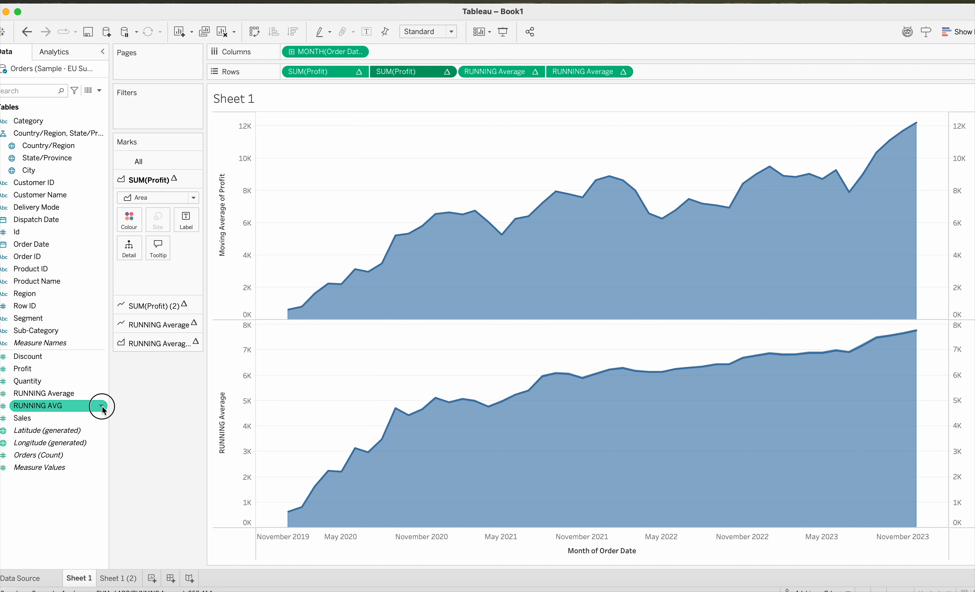
{"action": "left_click", "coordinate": [120, 223]}
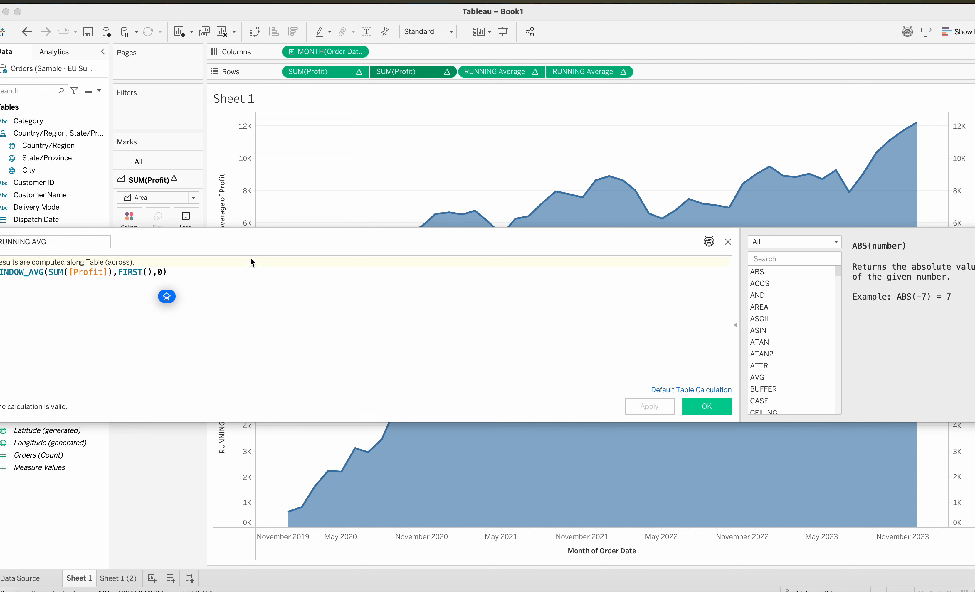
{"action": "left_click_drag", "start_coordinate": [198, 247], "coordinate": [246, 247]}
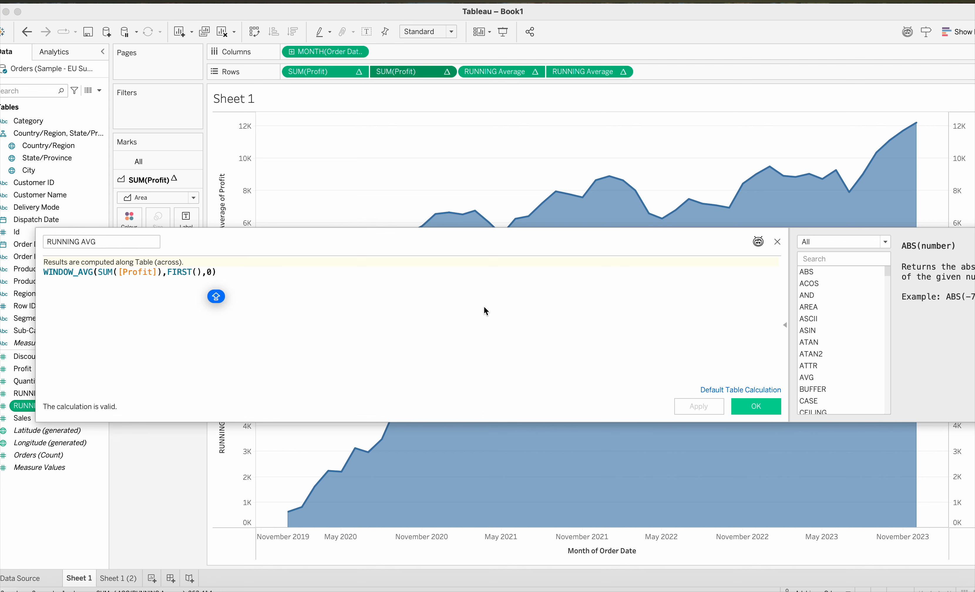
{"action": "left_click", "coordinate": [760, 407]}
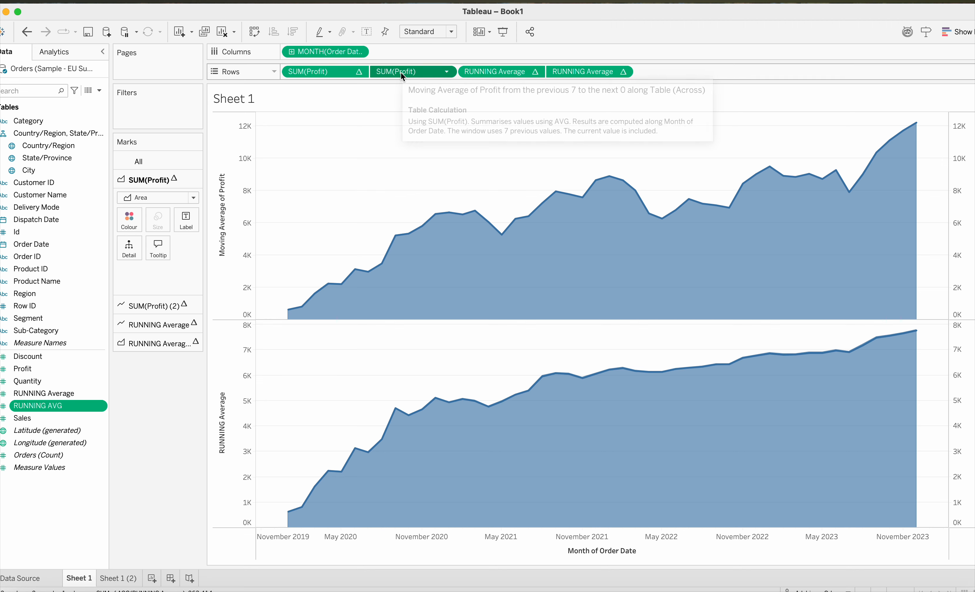
Remove the second SUM(Profit) field from the rows and replace the remaining SUM(Profit) with RUNNING AVG.
{"action": "left_click_drag", "start_coordinate": [395, 72], "coordinate": [173, 469]}
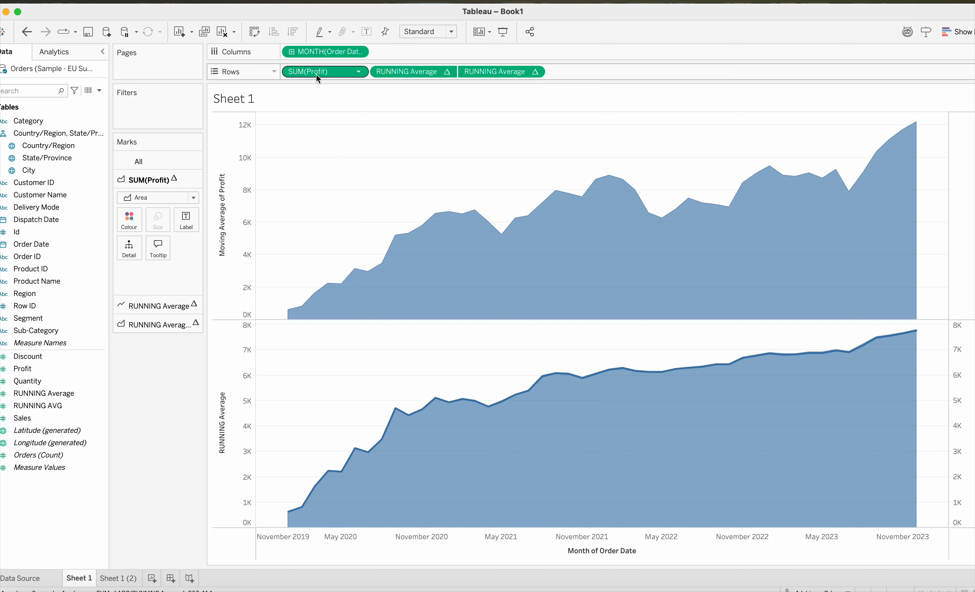
{"action": "left_click_drag", "start_coordinate": [319, 78], "coordinate": [288, 72]}
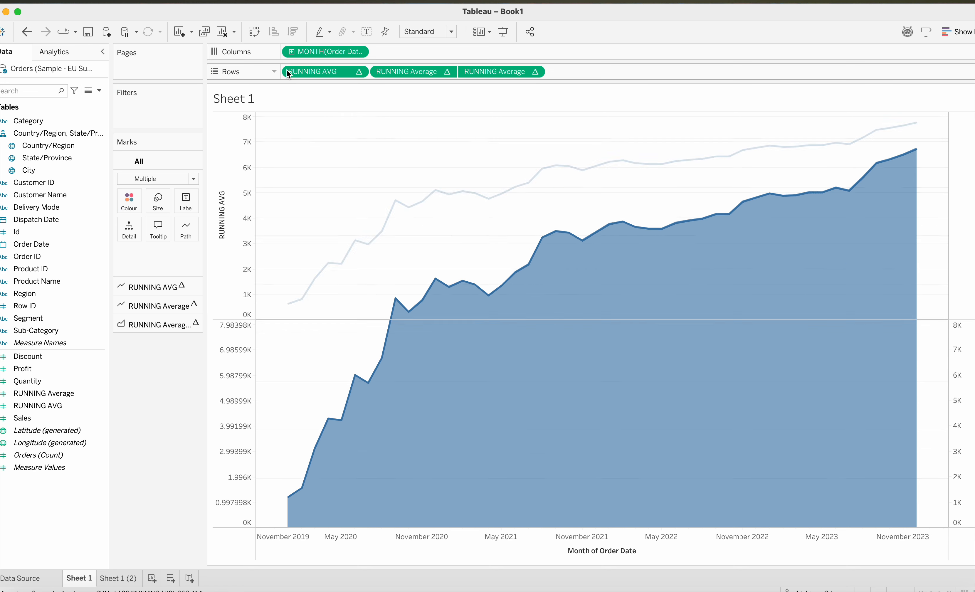
Recheck the formula of the RUNNING AVG calculated field and close its editor without changes.
{"action": "left_click", "coordinate": [103, 407]}
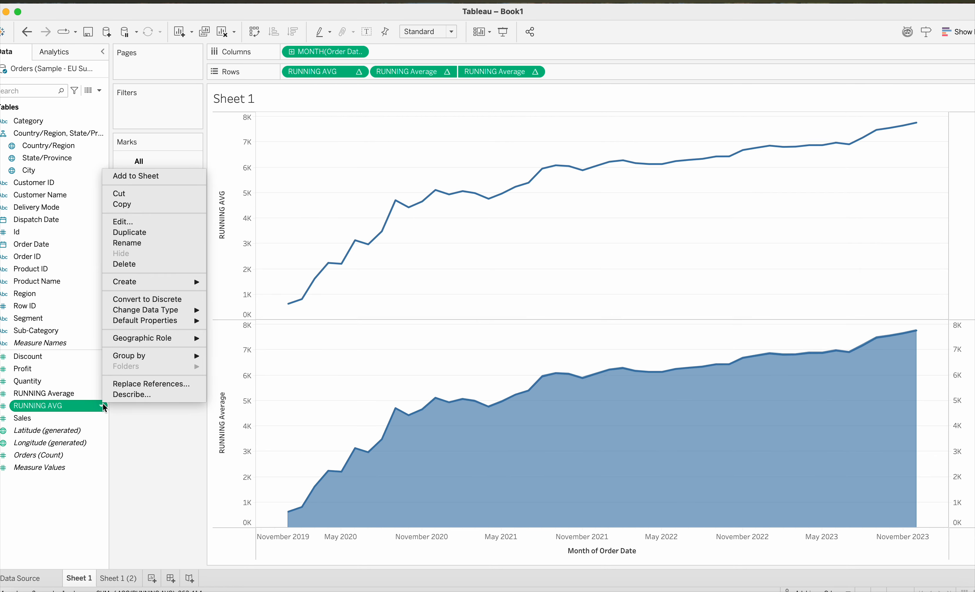
{"action": "left_click", "coordinate": [156, 222]}
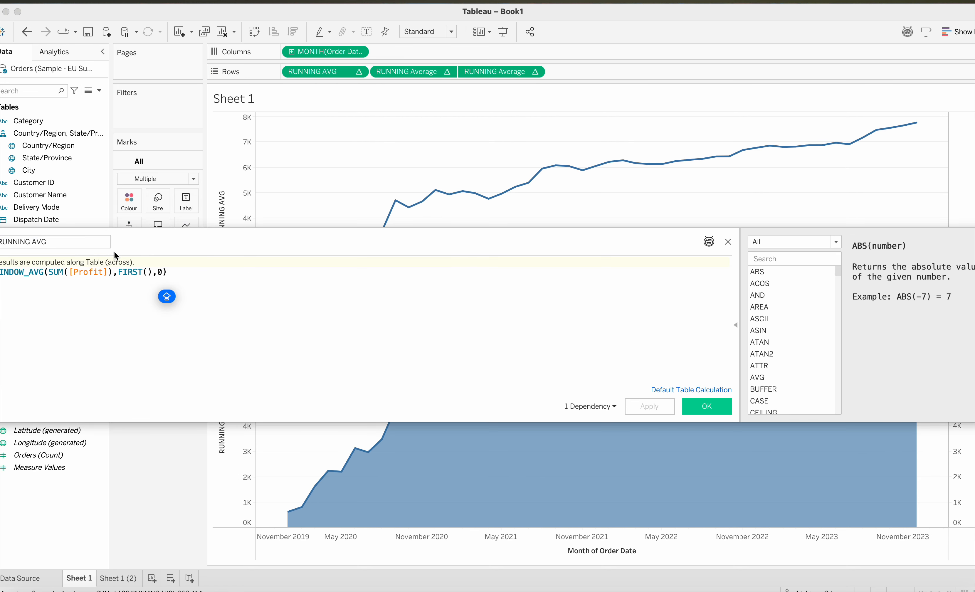
{"action": "left_click", "coordinate": [707, 406]}
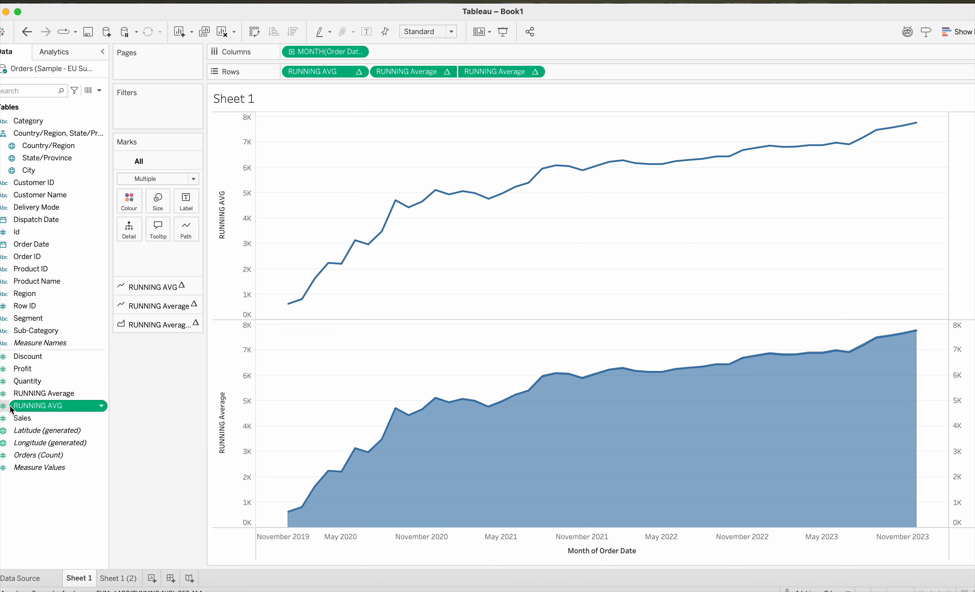
Add a second RUNNING AVG to the rows beside the first and combine the two on a dual axis.
{"action": "left_click_drag", "start_coordinate": [38, 404], "coordinate": [340, 130]}
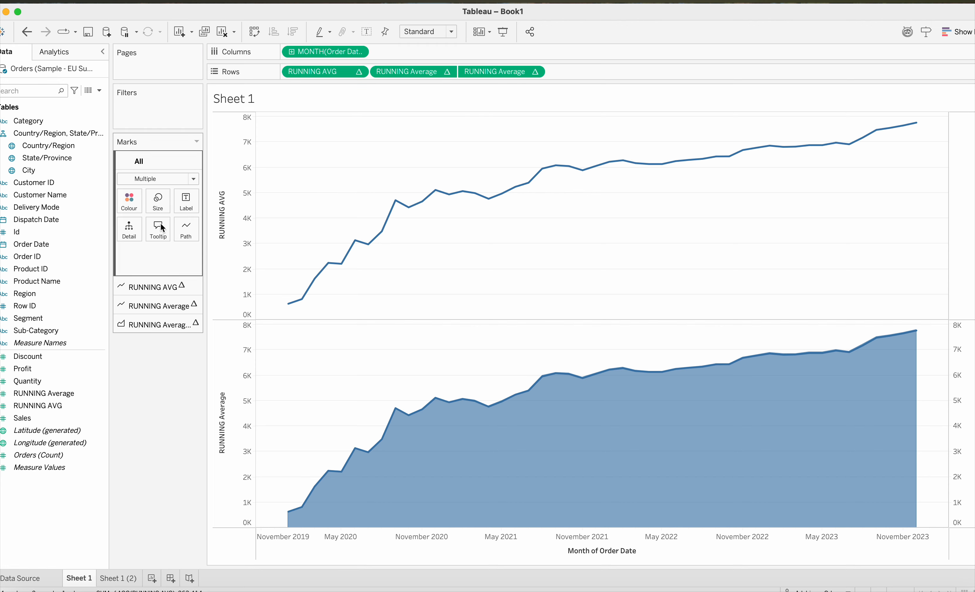
{"action": "left_click", "coordinate": [56, 405]}
{"action": "left_click_drag", "start_coordinate": [57, 409], "coordinate": [383, 75]}
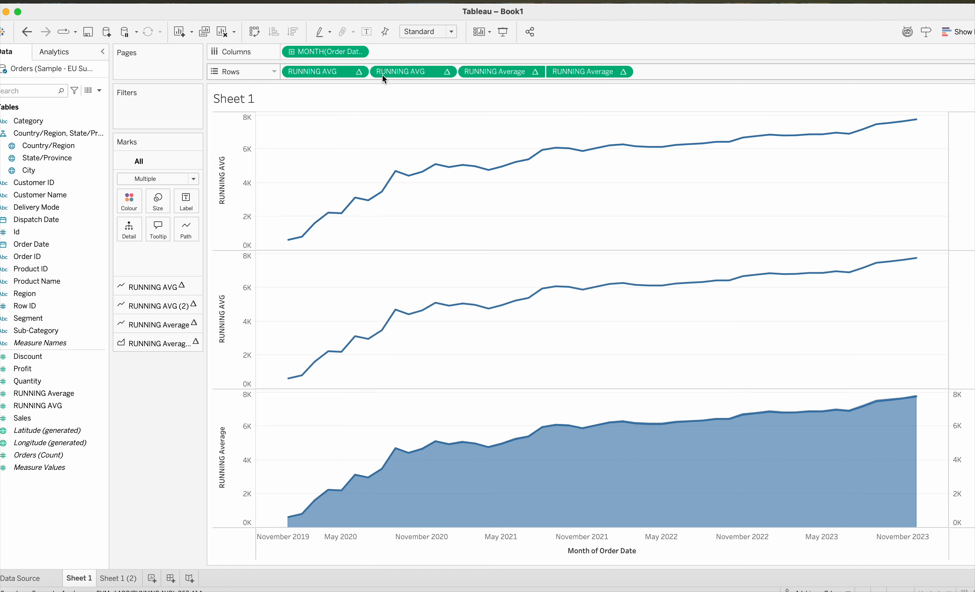
{"action": "left_click", "coordinate": [448, 72]}
{"action": "mouse_move", "coordinate": [438, 205]}
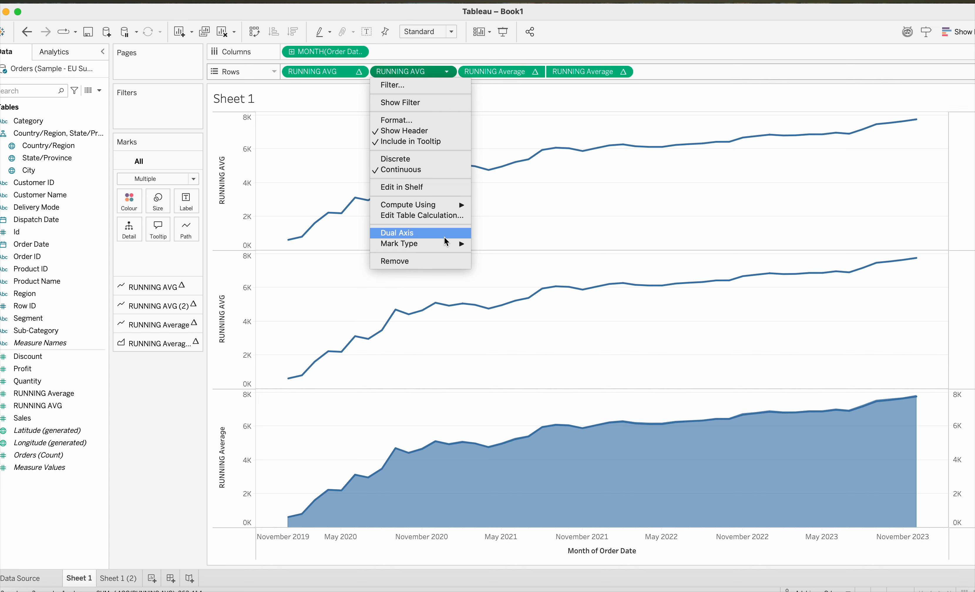
{"action": "left_click", "coordinate": [446, 234]}
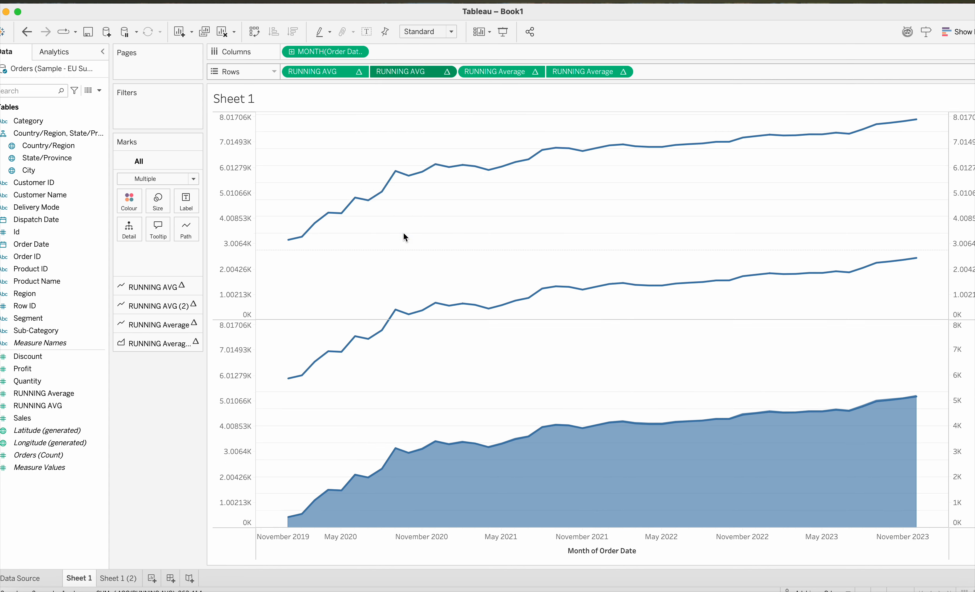
Set the mark type of the second RUNNING AVG to Area.
{"action": "left_click", "coordinate": [392, 72]}
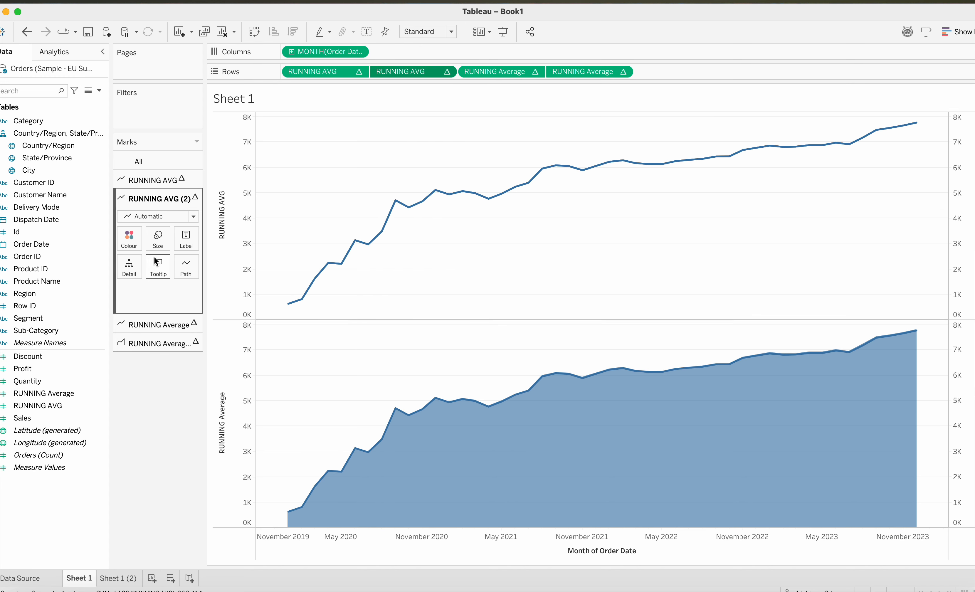
{"action": "left_click", "coordinate": [155, 216]}
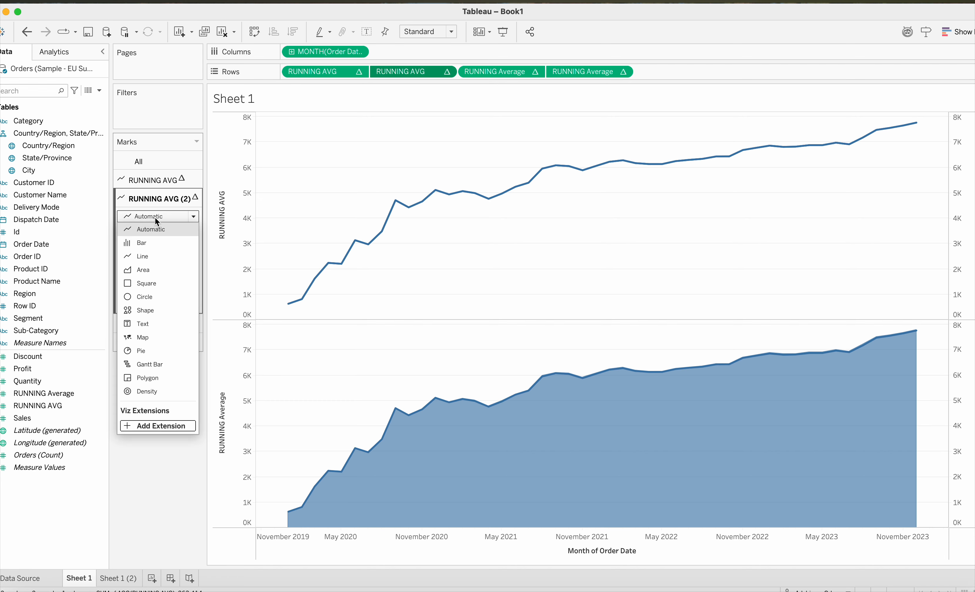
{"action": "left_click", "coordinate": [149, 270]}
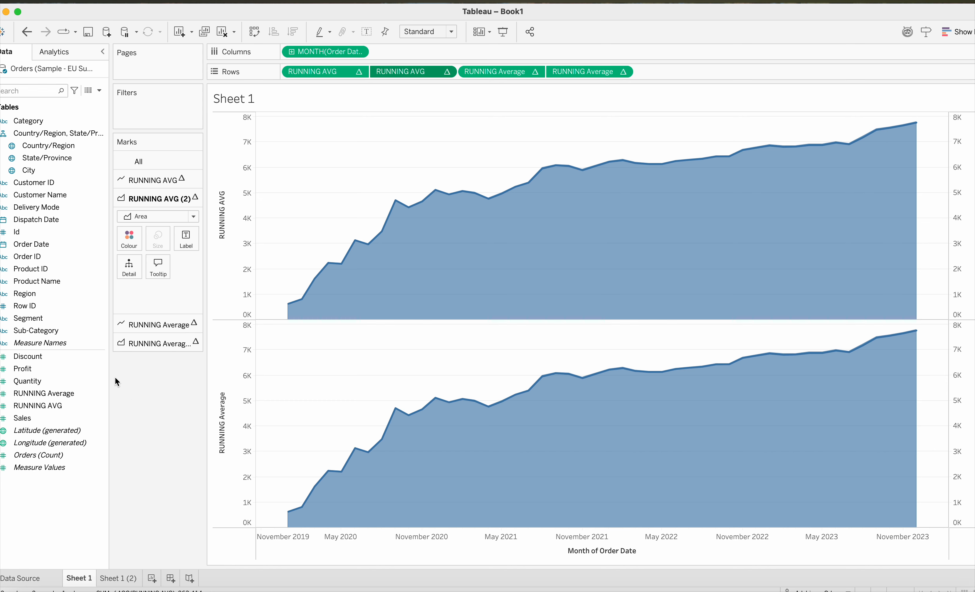
Start a new calculated field in the Orders data source.
{"action": "left_click", "coordinate": [74, 393]}
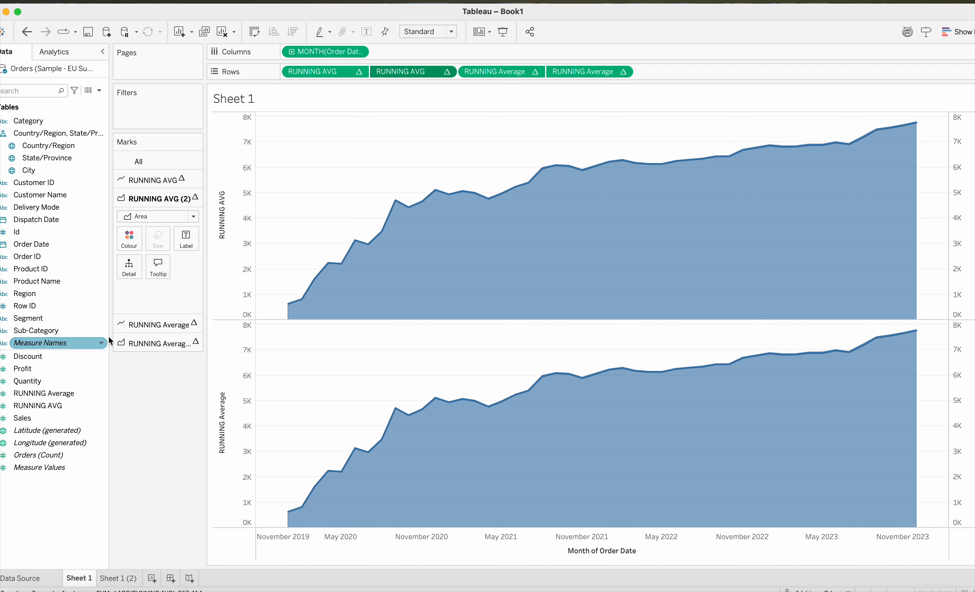
{"action": "left_click", "coordinate": [101, 90]}
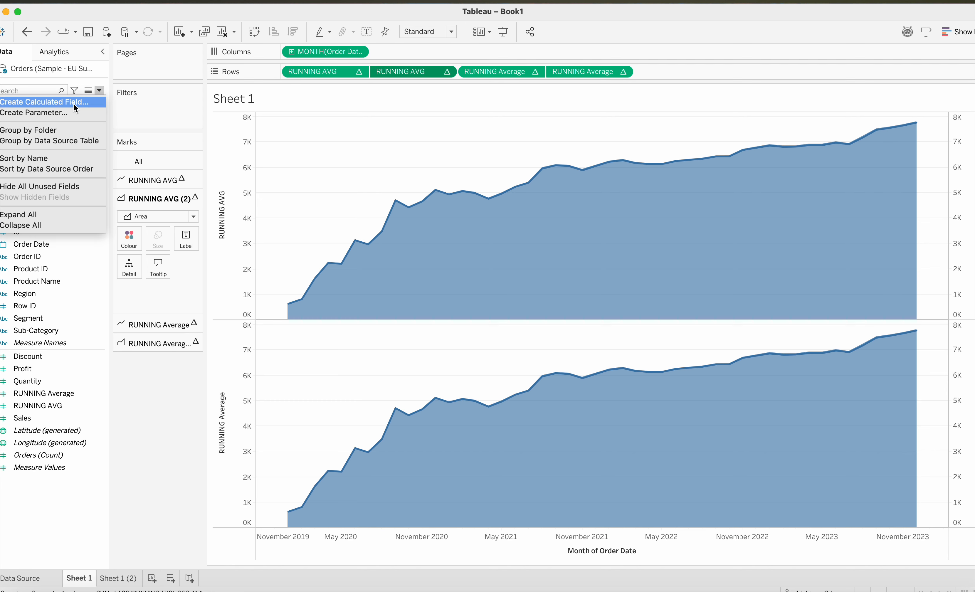
{"action": "left_click", "coordinate": [73, 102]}
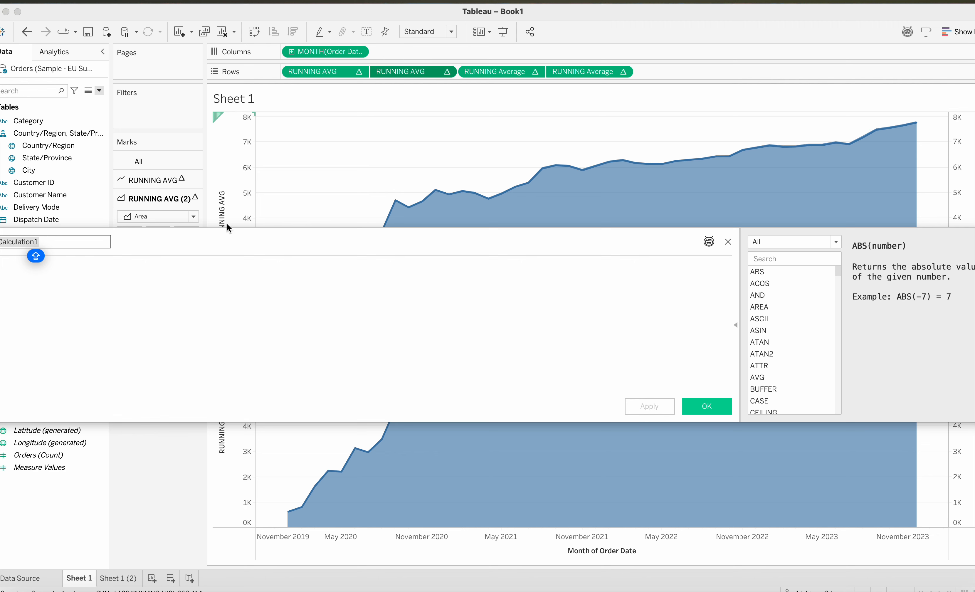
{"action": "left_click", "coordinate": [779, 243]}
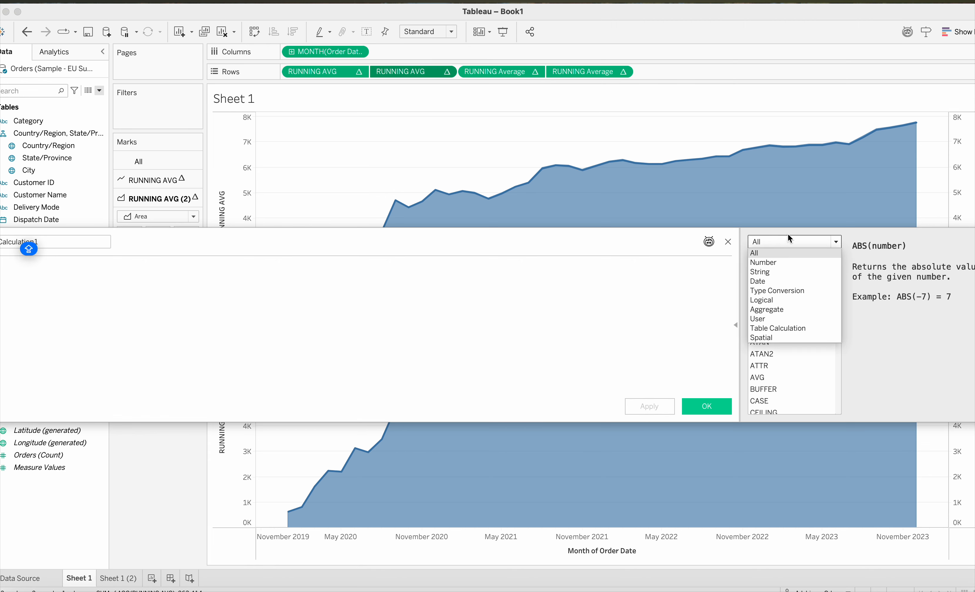
{"action": "left_click", "coordinate": [780, 244]}
{"action": "type", "text": "MO"}
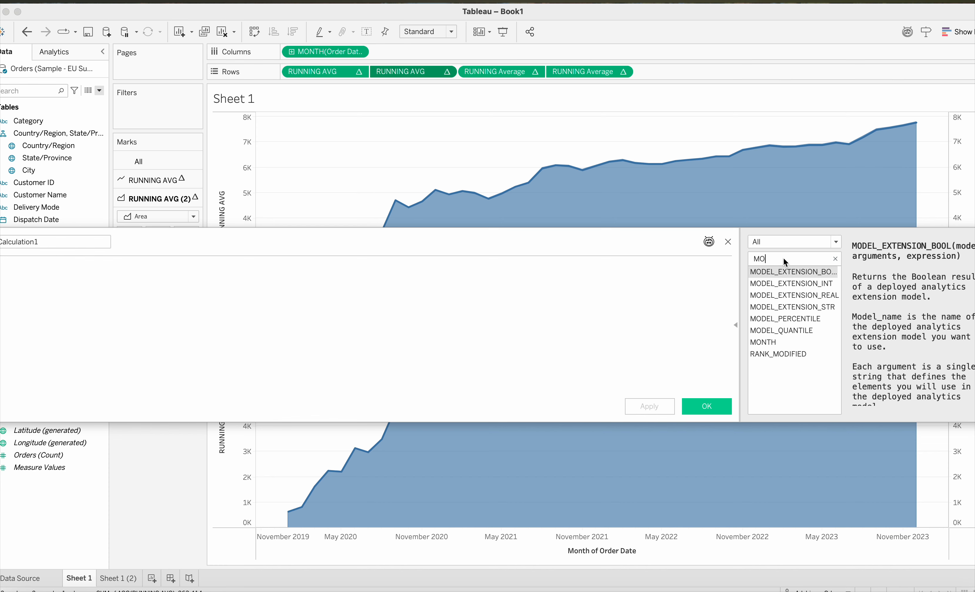
{"action": "type", "text": "VI"}
{"action": "key", "text": "BackSpace"}
{"action": "key", "text": "BackSpace"}
{"action": "key", "text": "BackSpace"}
{"action": "key", "text": "BackSpace"}
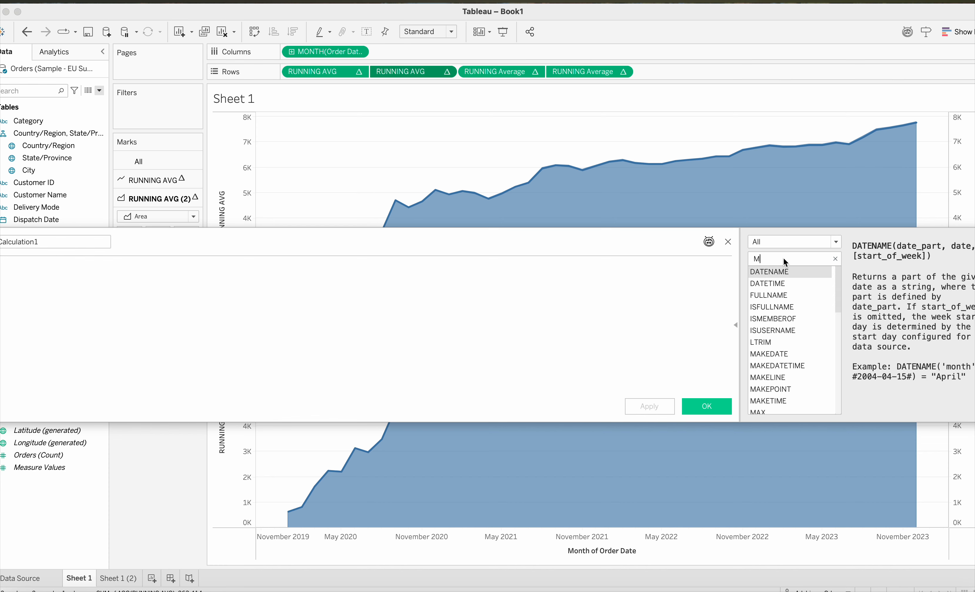
Search the function reference for WINDO and view the description of WINDOW_SUM.
{"action": "type", "text": "WIN"}
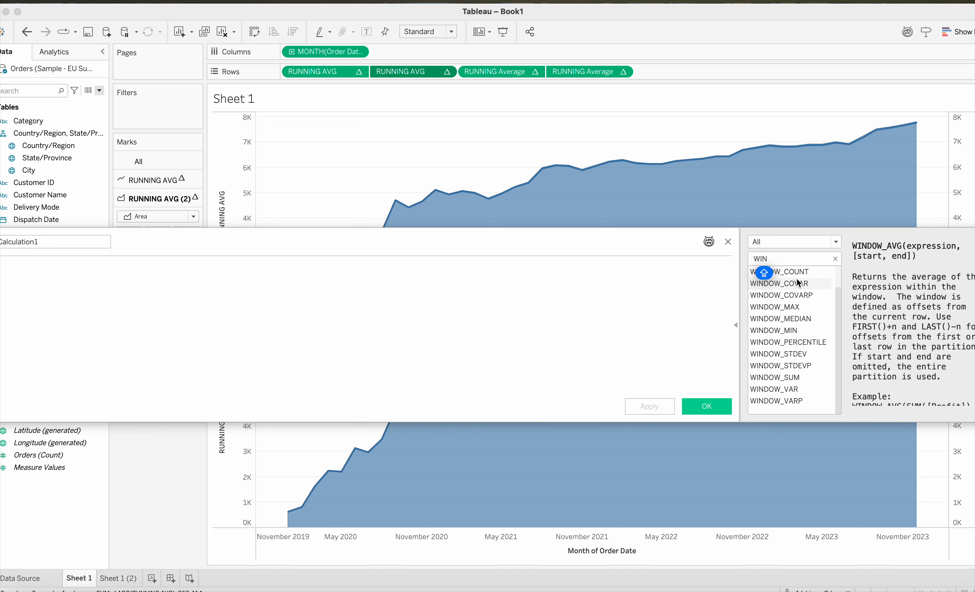
{"action": "type", "text": "DO"}
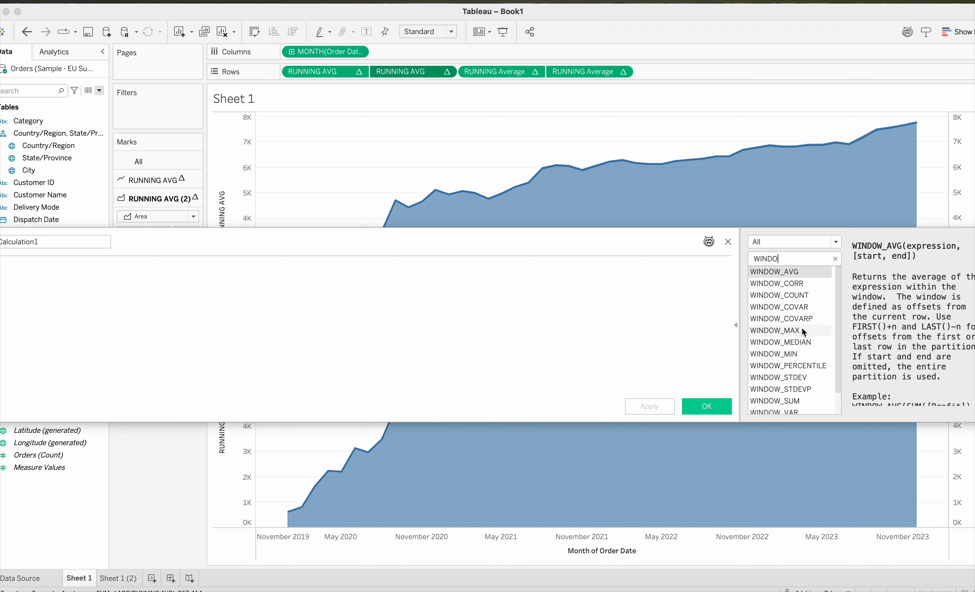
{"action": "scroll", "coordinate": [812, 324], "scroll_direction": "down", "scroll_amount": 1}
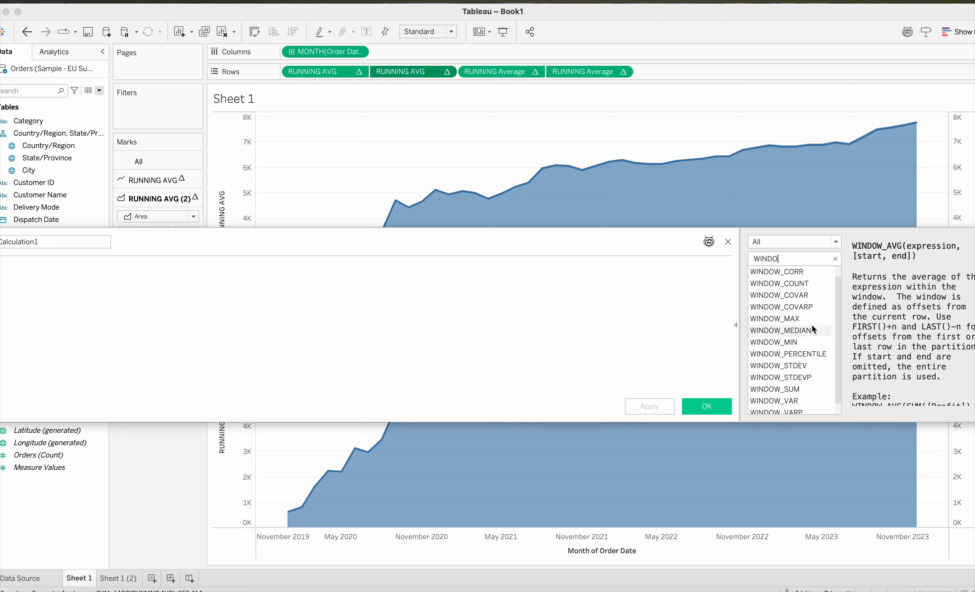
{"action": "scroll", "coordinate": [812, 329], "scroll_direction": "down", "scroll_amount": 1}
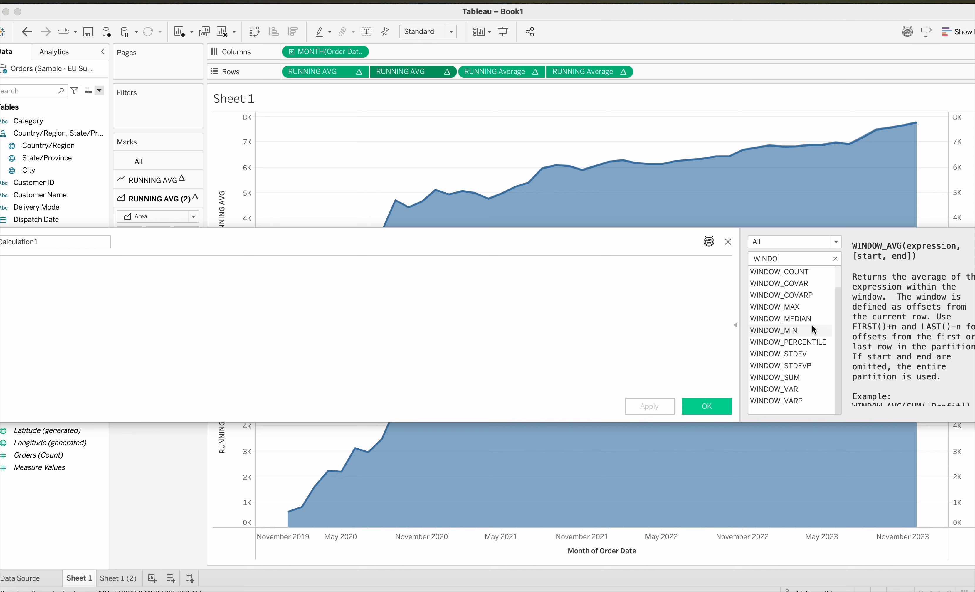
{"action": "key", "text": "Caps_Lock"}
{"action": "left_click", "coordinate": [793, 378]}
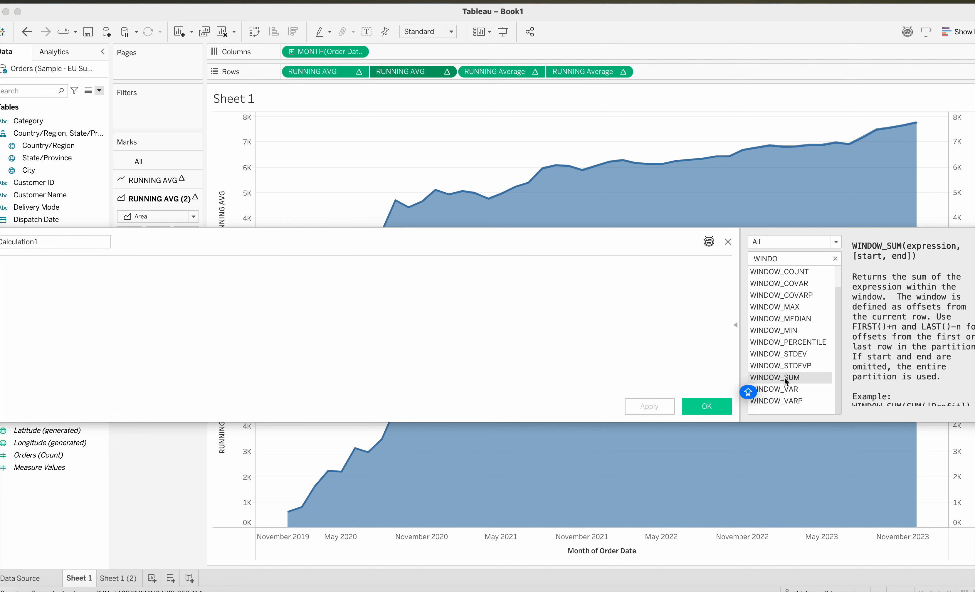
Move the calculation editor clear of the field list and enter WINDOW_SUM(SUM([Profit]) as the start of the formula.
{"action": "left_click_drag", "start_coordinate": [547, 247], "coordinate": [678, 237]}
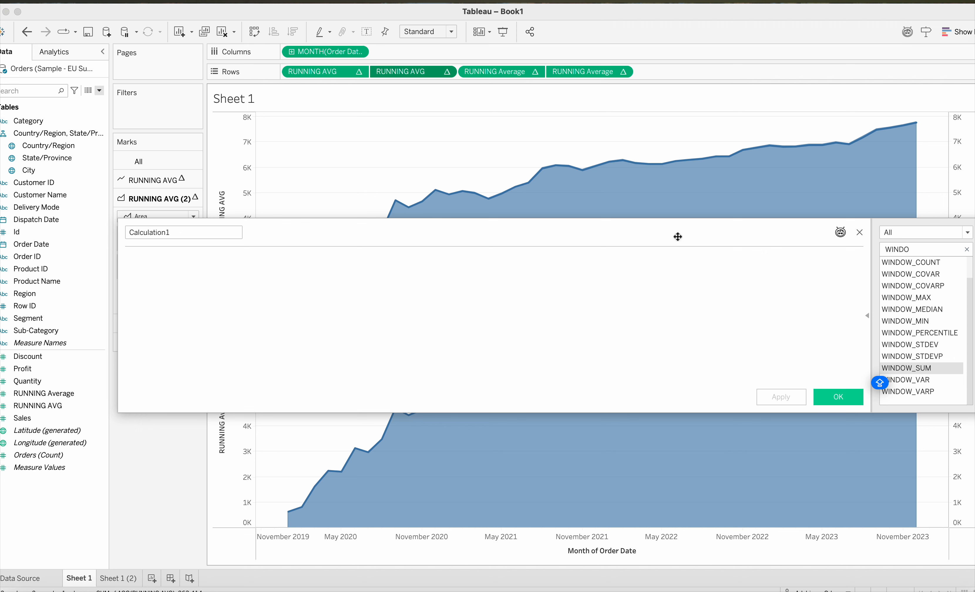
{"action": "left_click", "coordinate": [518, 259]}
{"action": "type", "text": "WIN"}
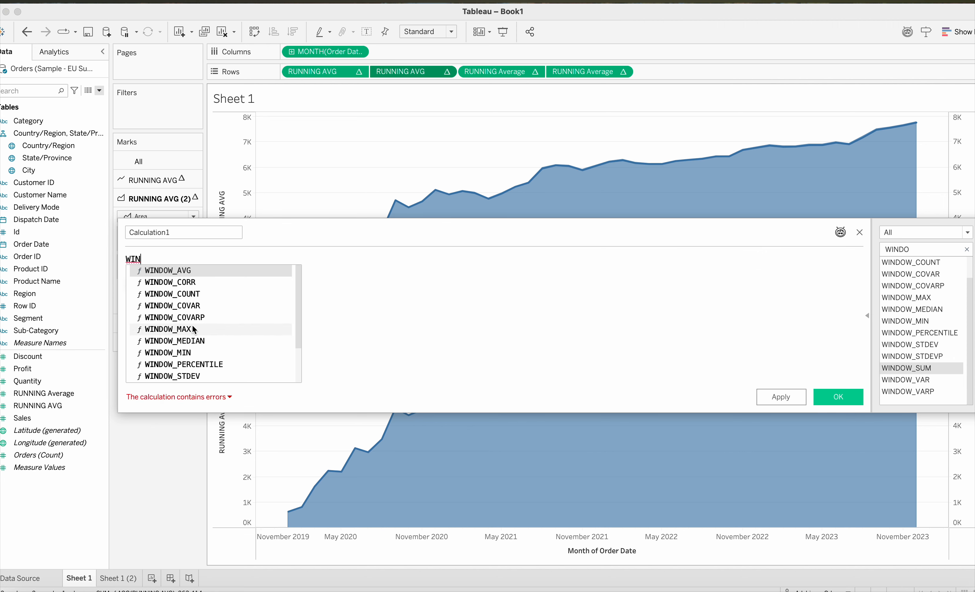
{"action": "type", "text": "DOW"}
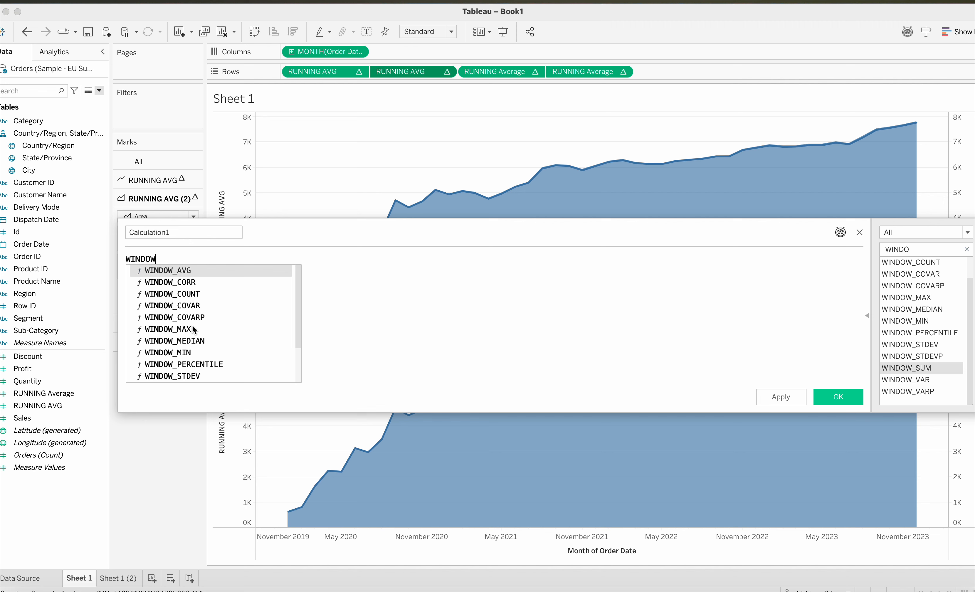
{"action": "type", "text": "_SUM"}
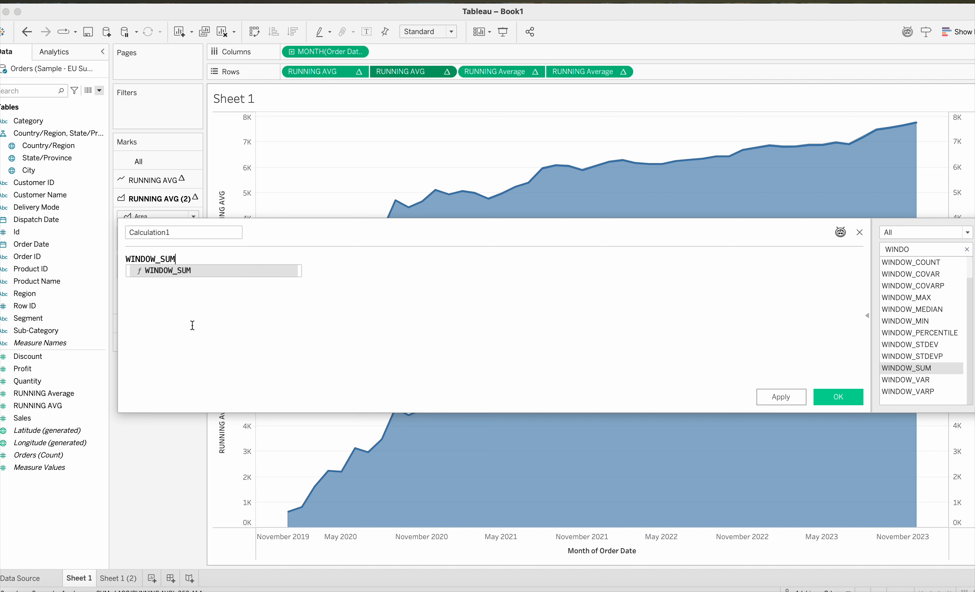
{"action": "left_click", "coordinate": [181, 271]}
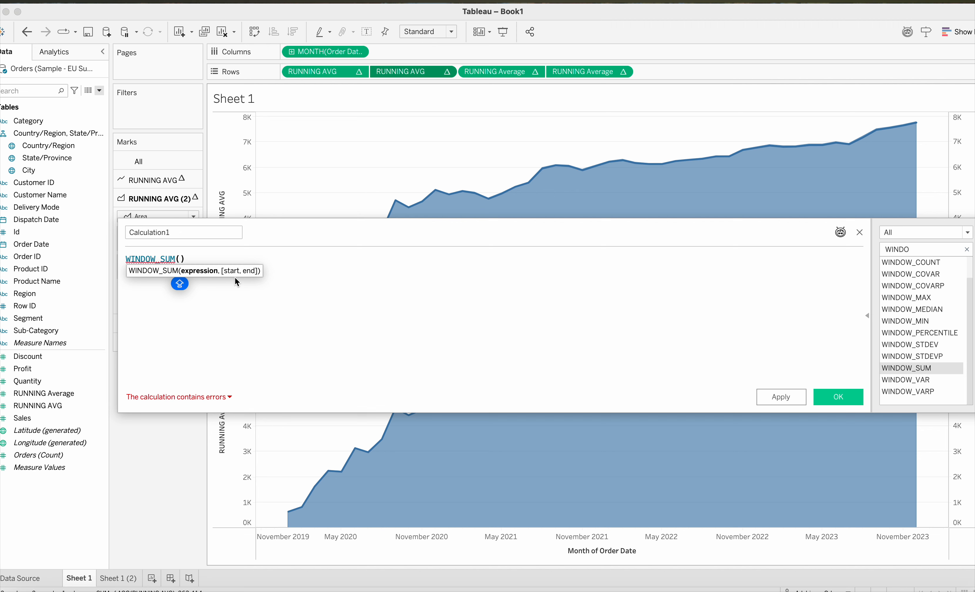
{"action": "type", "text": "SUM"}
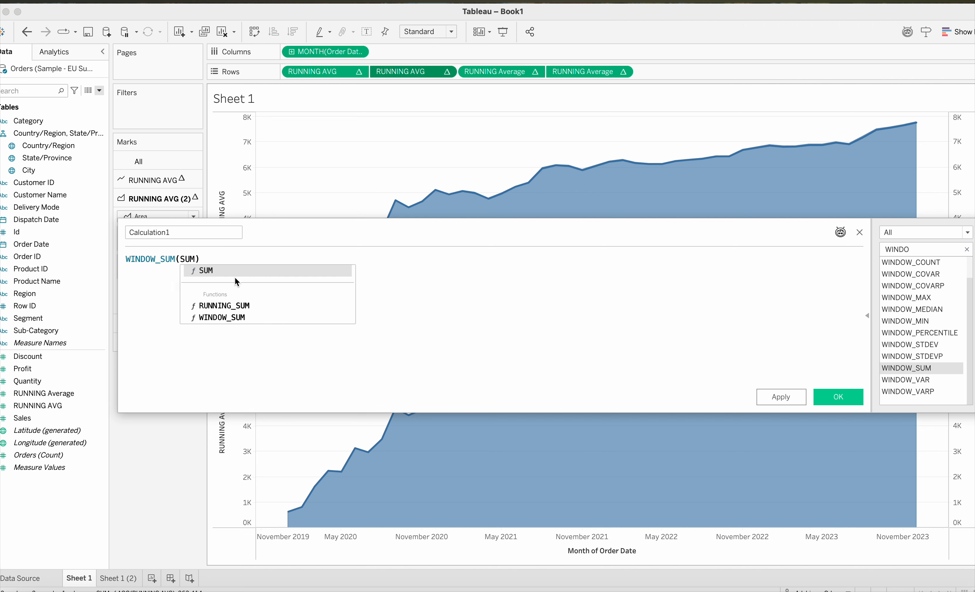
{"action": "type", "text": "(PRO"}
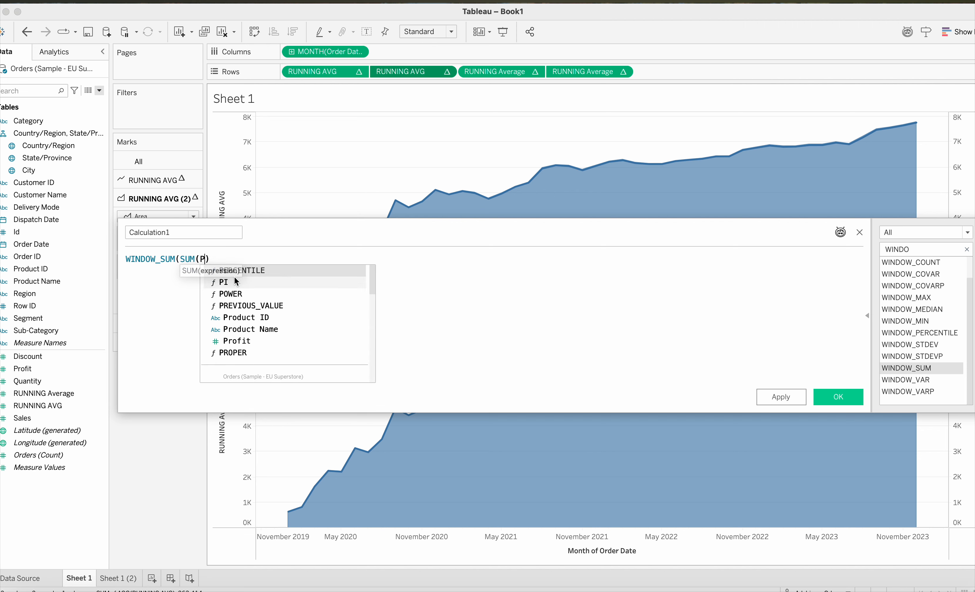
{"action": "left_click", "coordinate": [239, 294]}
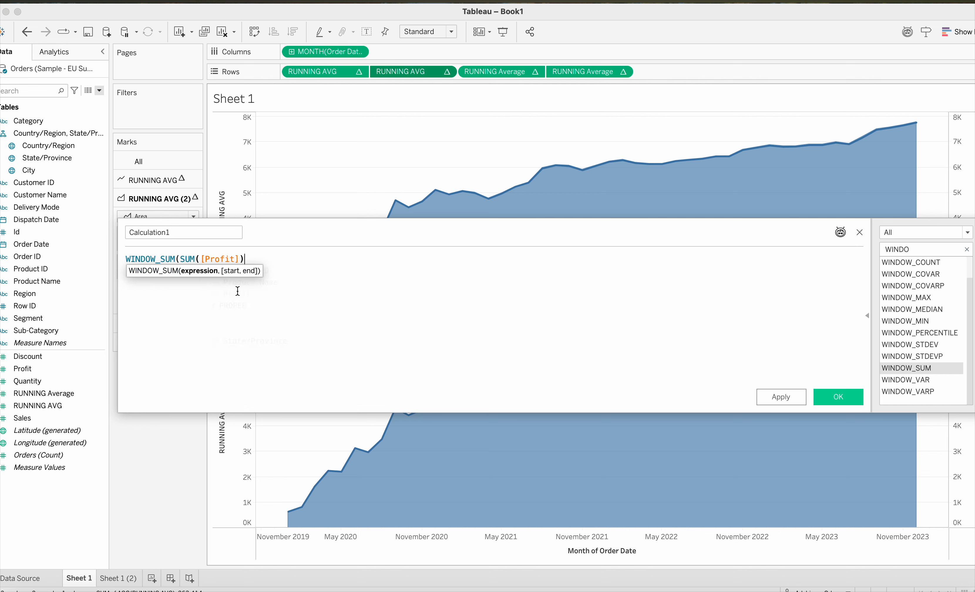
{"action": "type", "text": ")"}
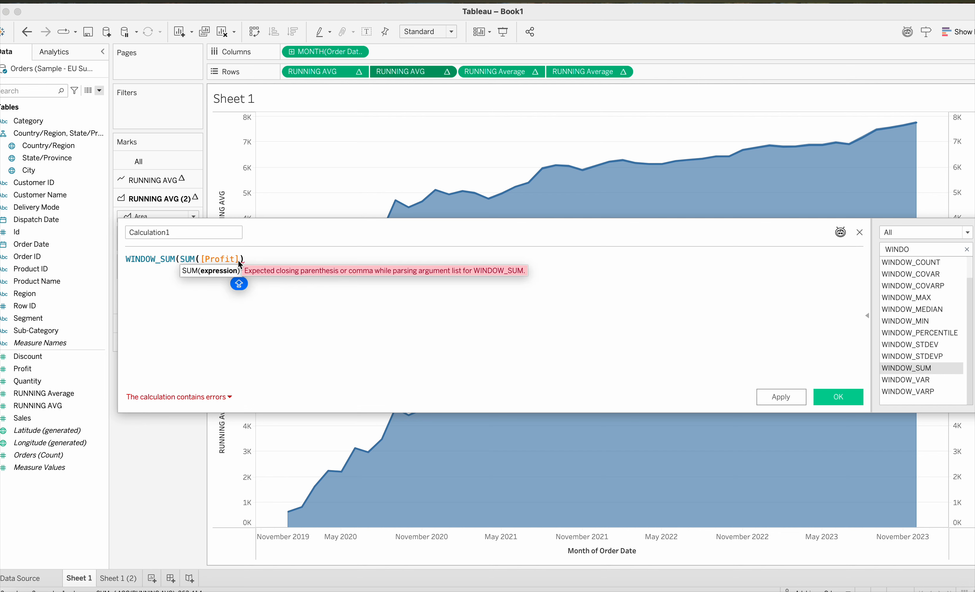
Add FIRST() and 0 as the window's start and end in the WINDOW_SUM formula and name the field MOVING TOTAL.
{"action": "key", "text": "Left"}
{"action": "type", "text": ",FI"}
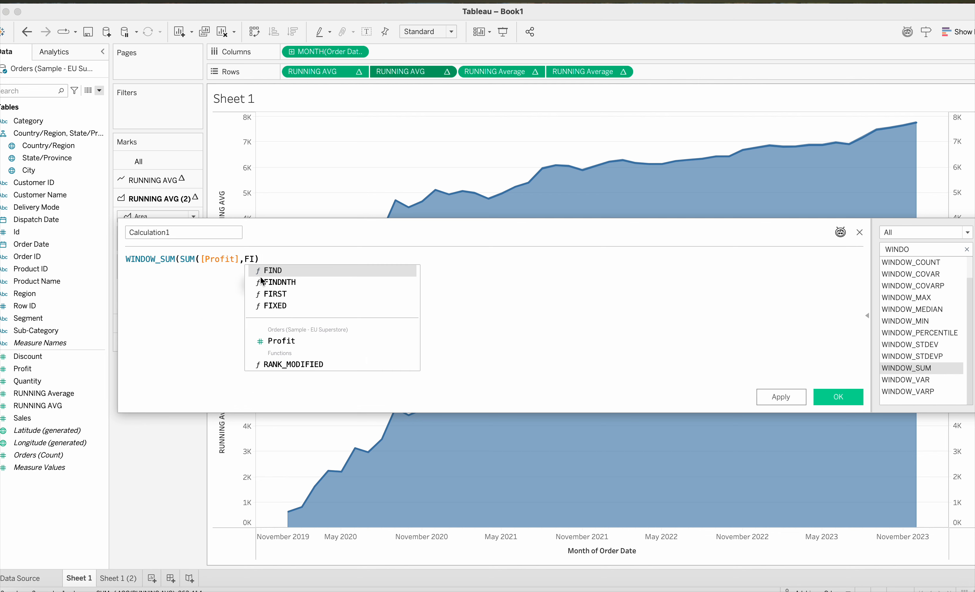
{"action": "left_click", "coordinate": [274, 295]}
{"action": "type", "text": ")"}
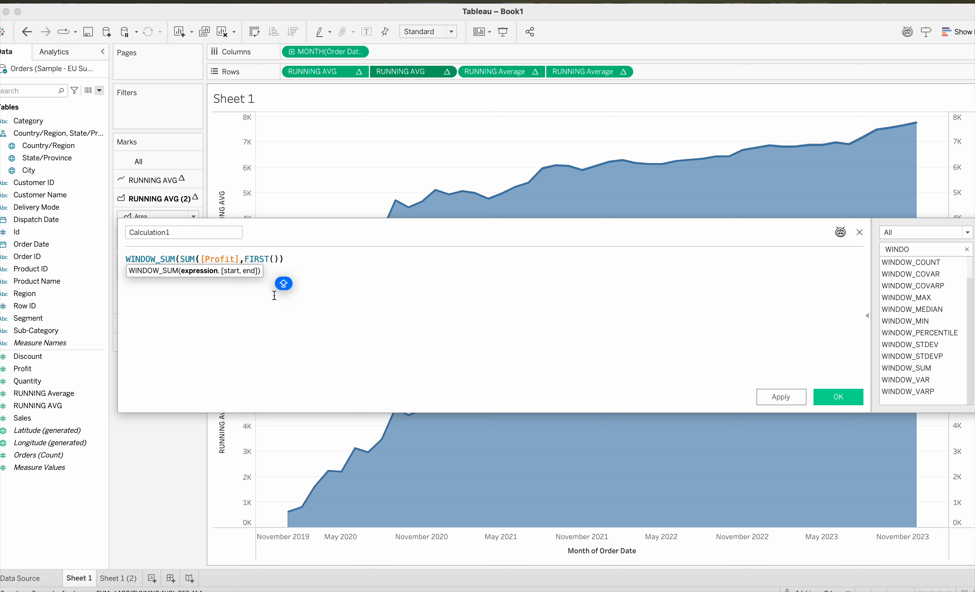
{"action": "left_click", "coordinate": [280, 261]}
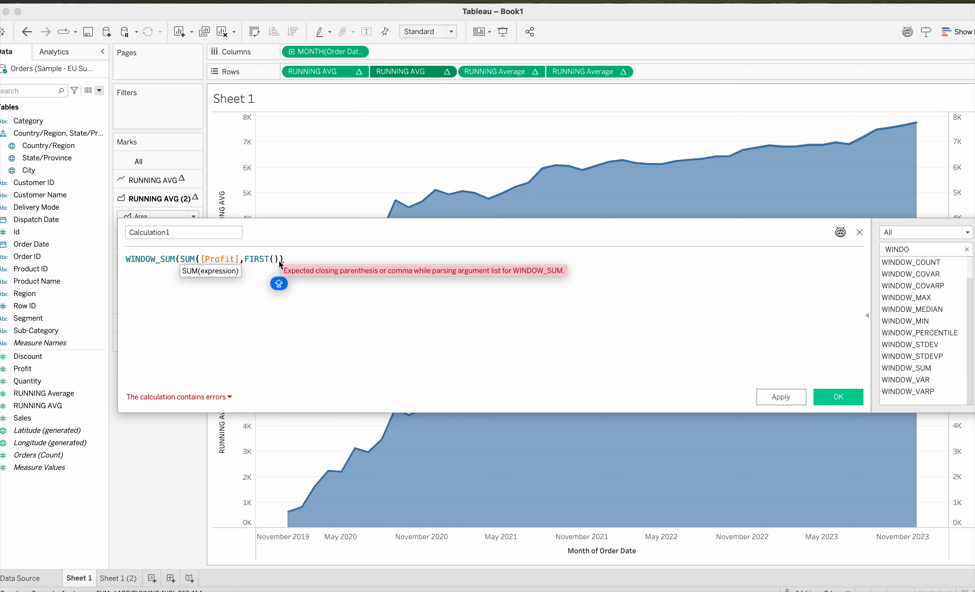
{"action": "type", "text": ",0"}
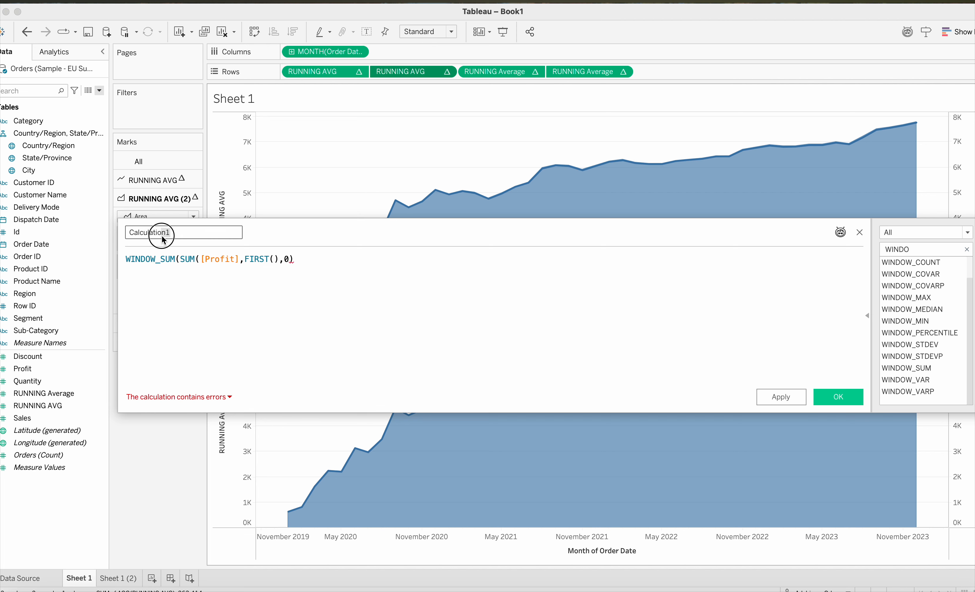
{"action": "type", "text": "MOVING TOTAL"}
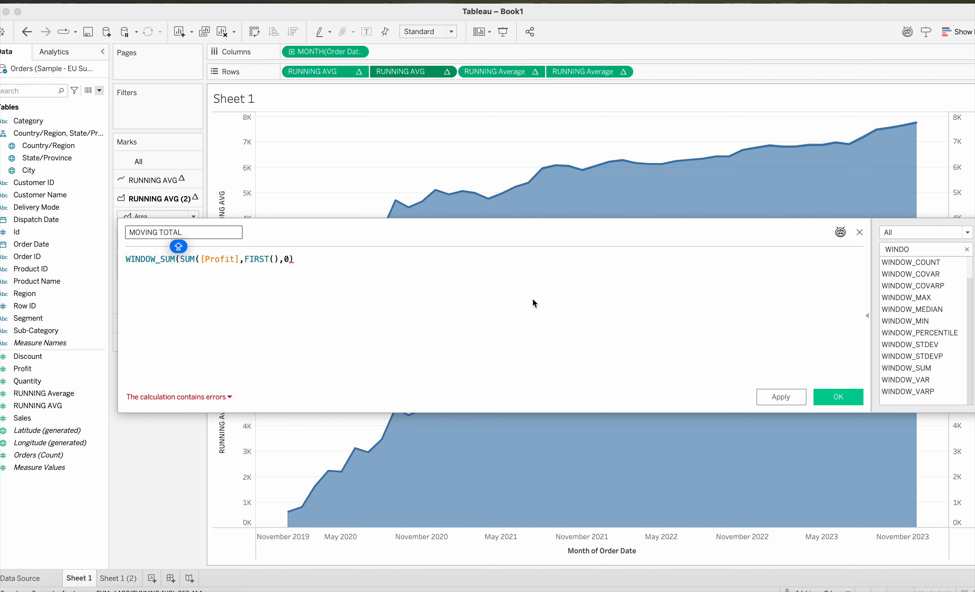
Save the MOVING TOTAL field and reopen its calculation for editing.
{"action": "left_click", "coordinate": [837, 397]}
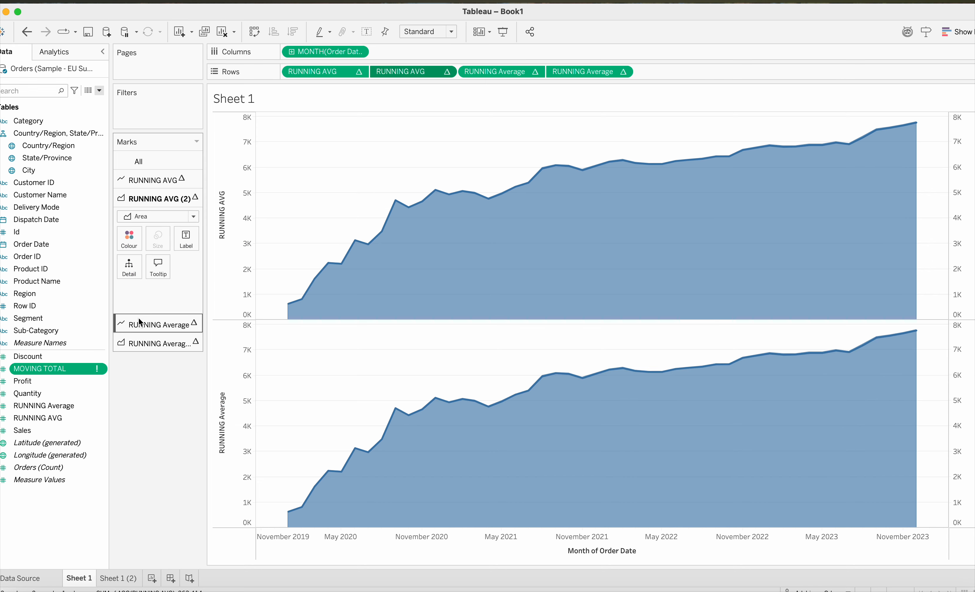
{"action": "left_click", "coordinate": [102, 371]}
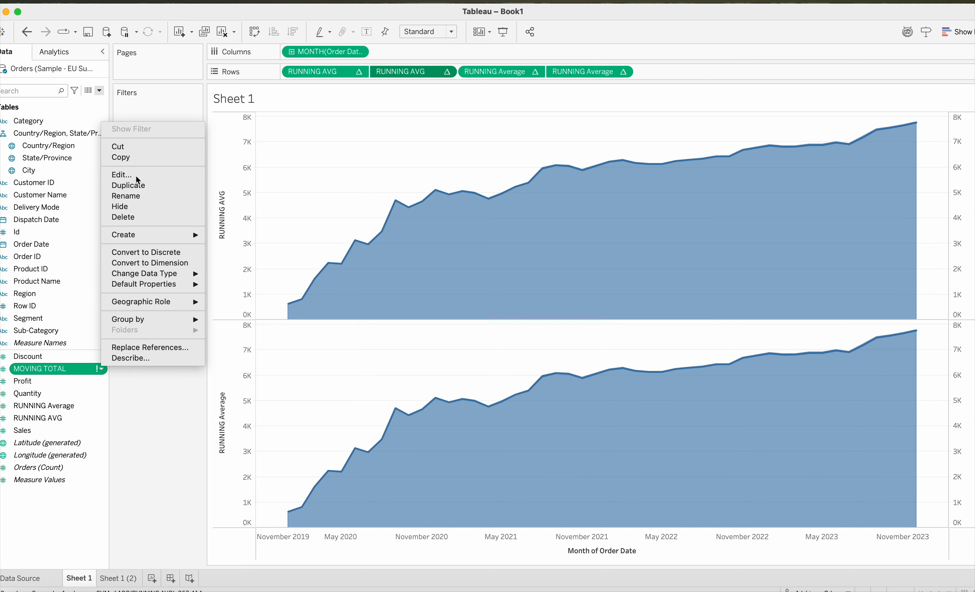
{"action": "left_click", "coordinate": [148, 174]}
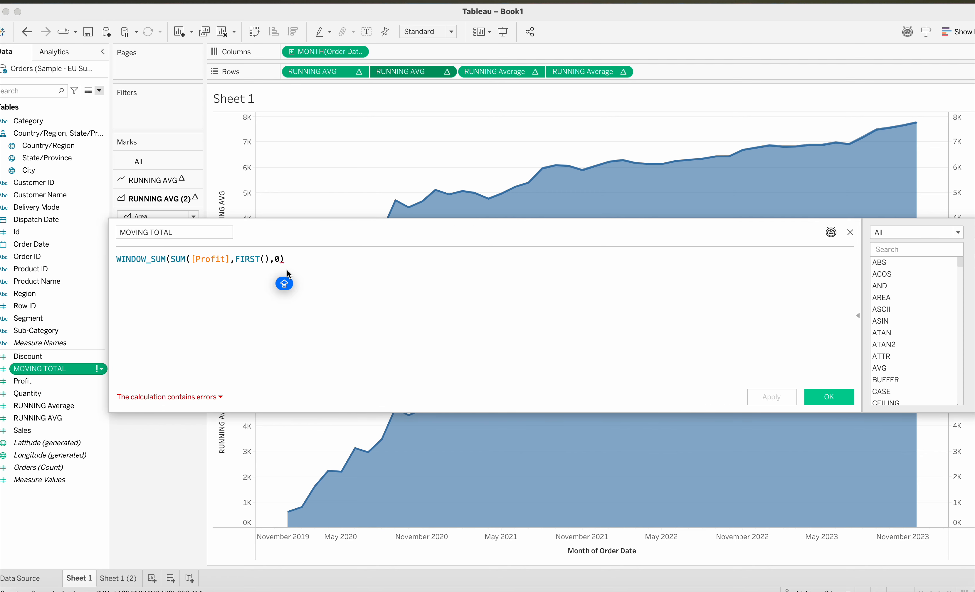
Try adding a closing parenthesis at the end of the MOVING TOTAL formula and view the calculation's error details.
{"action": "type", "text": ")"}
{"action": "key", "text": "BackSpace"}
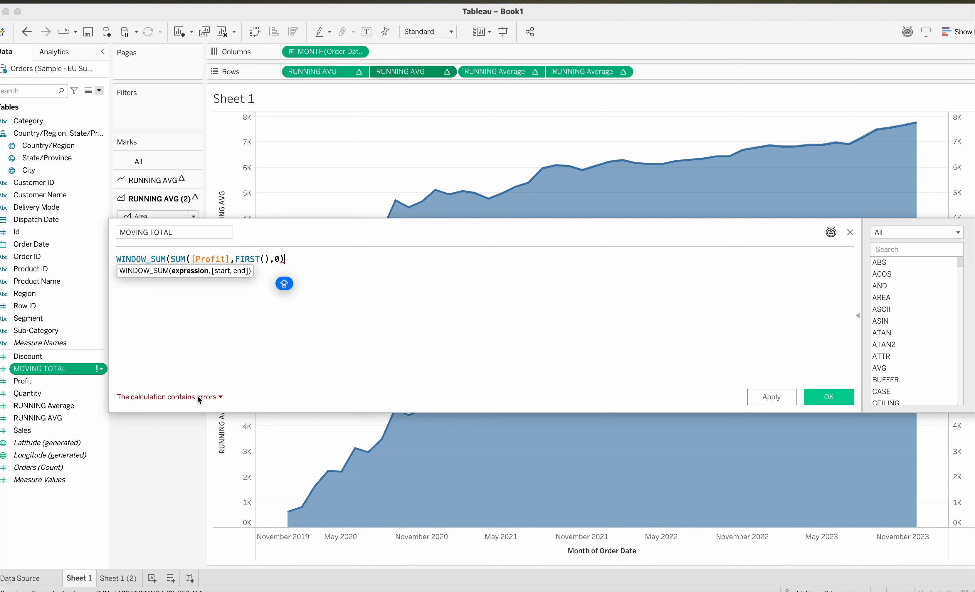
{"action": "mouse_move", "coordinate": [217, 397]}
{"action": "key", "text": "Caps_Lock"}
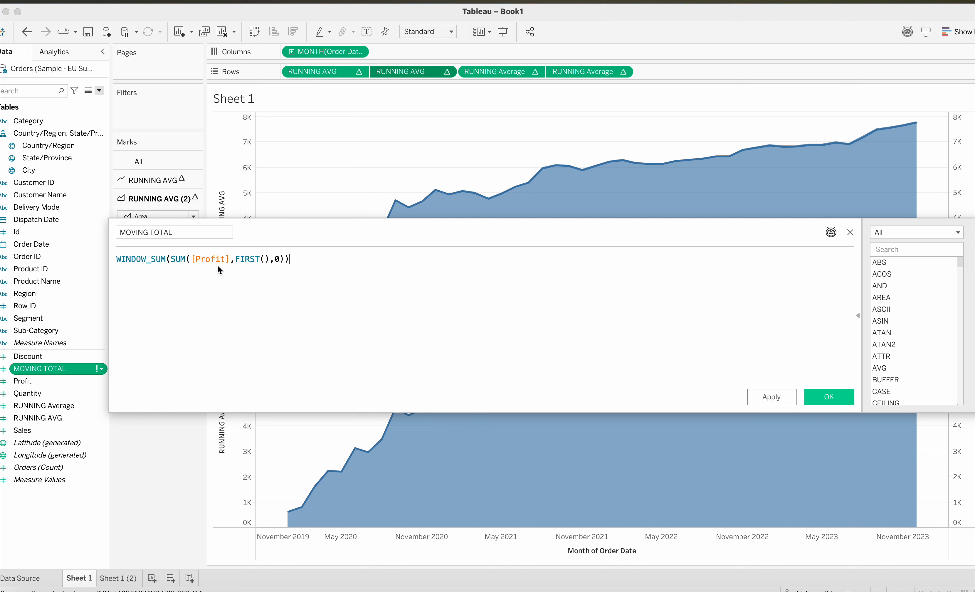
{"action": "type", "text": ")"}
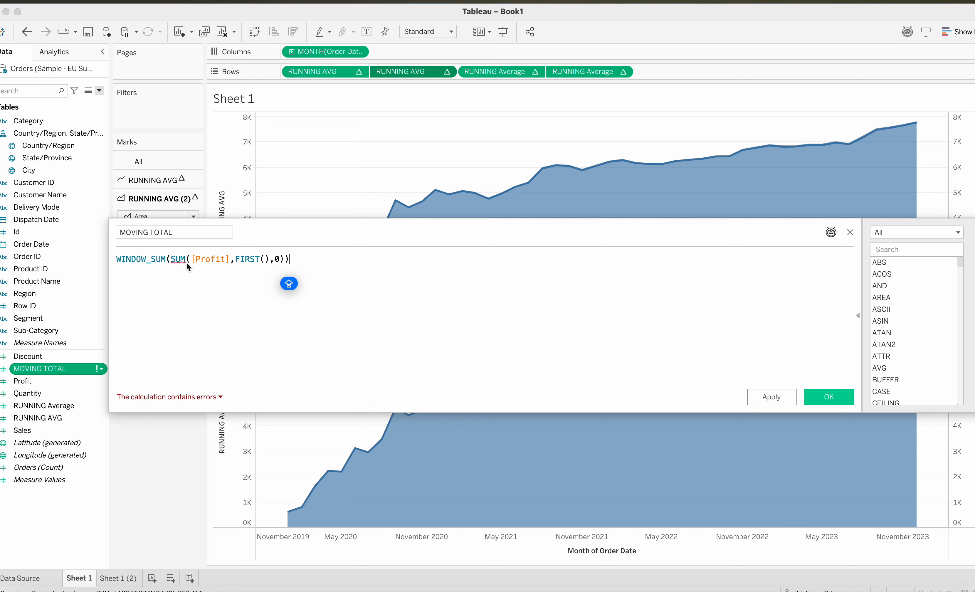
{"action": "left_click", "coordinate": [221, 396]}
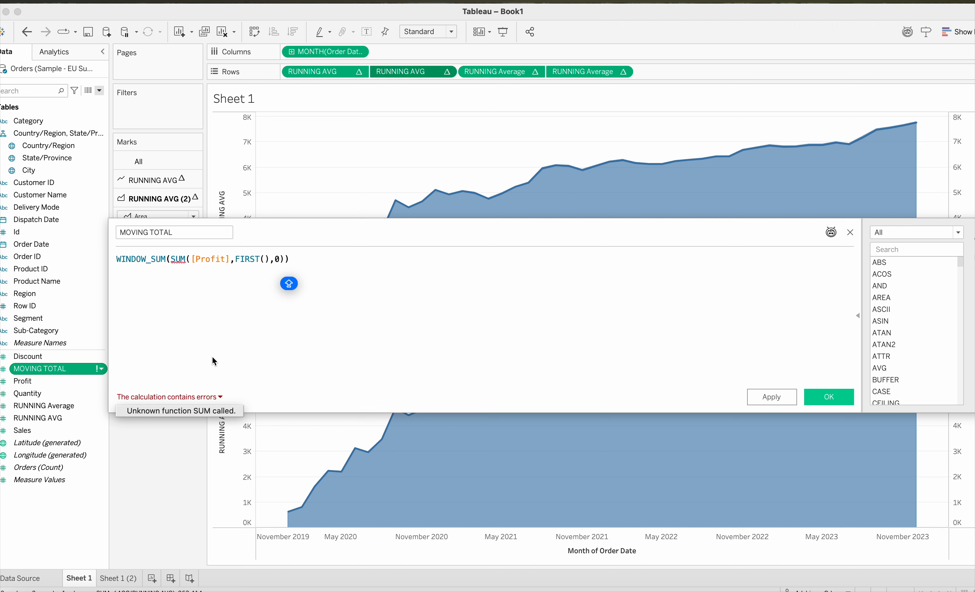
Correct the parentheses so the MOVING TOTAL formula reads WINDOW_SUM(SUM([Profit]),FIRST(),0) and save the field.
{"action": "left_click", "coordinate": [230, 261]}
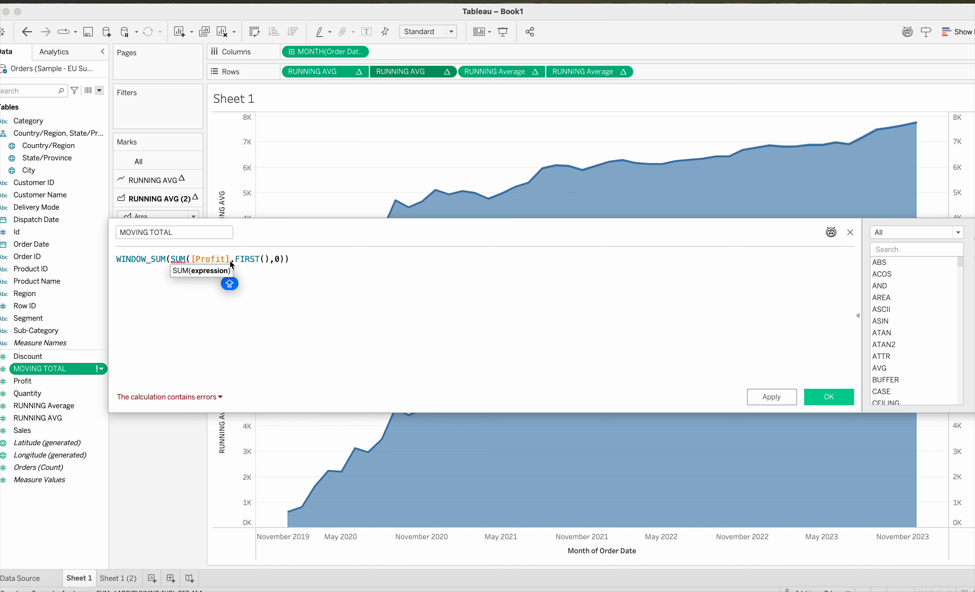
{"action": "type", "text": ")"}
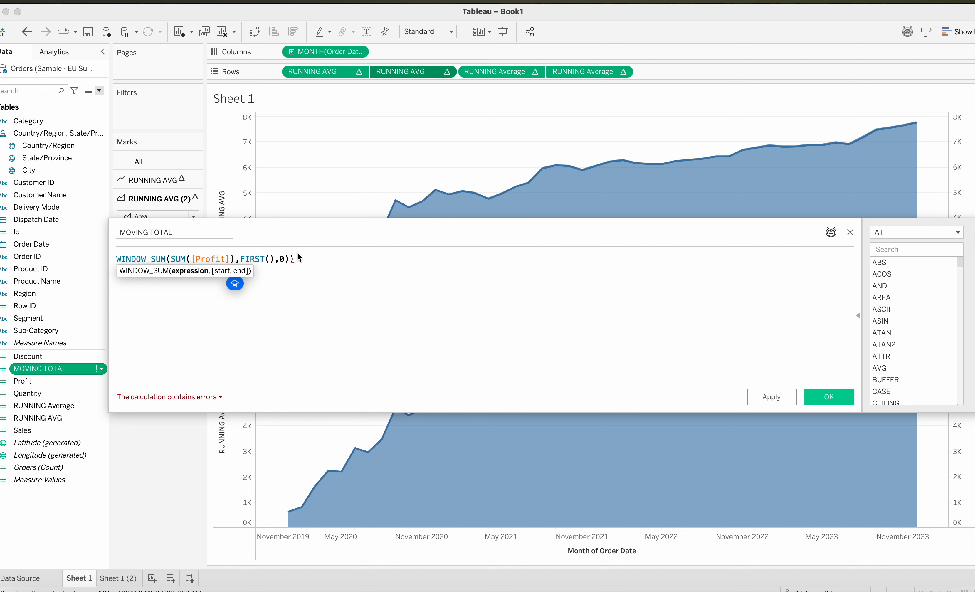
{"action": "left_click", "coordinate": [299, 261]}
{"action": "key", "text": "BackSpace"}
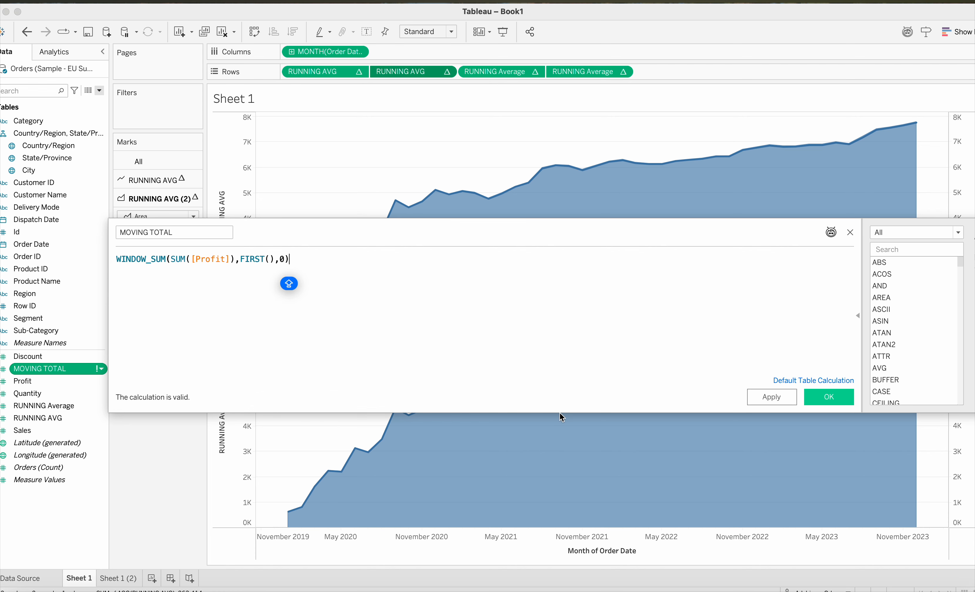
{"action": "left_click", "coordinate": [826, 401]}
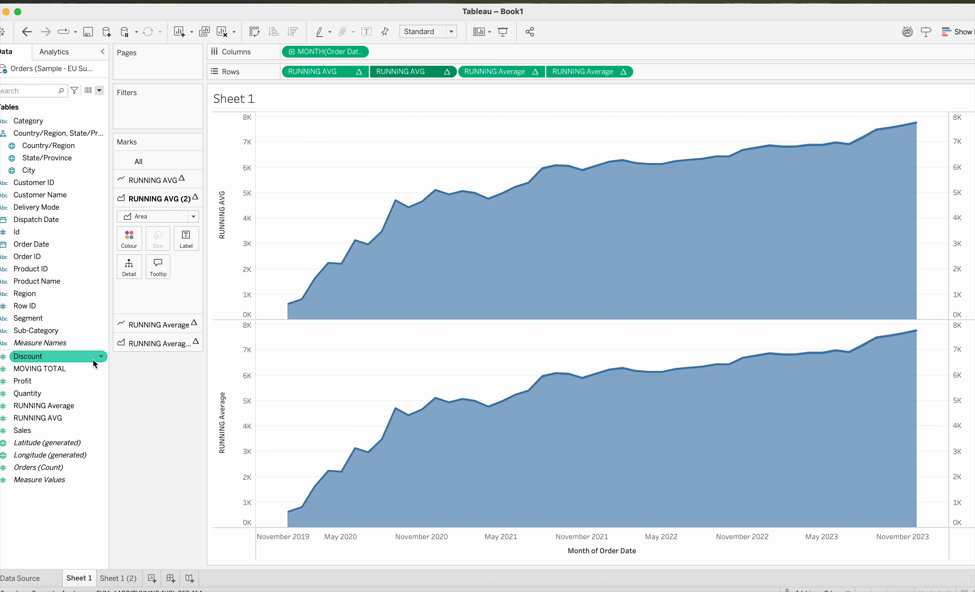
Start a new calculated field, move its editor clear of the field list and name the field RUNNING TOTAL.
{"action": "left_click", "coordinate": [100, 91]}
{"action": "left_click", "coordinate": [48, 103]}
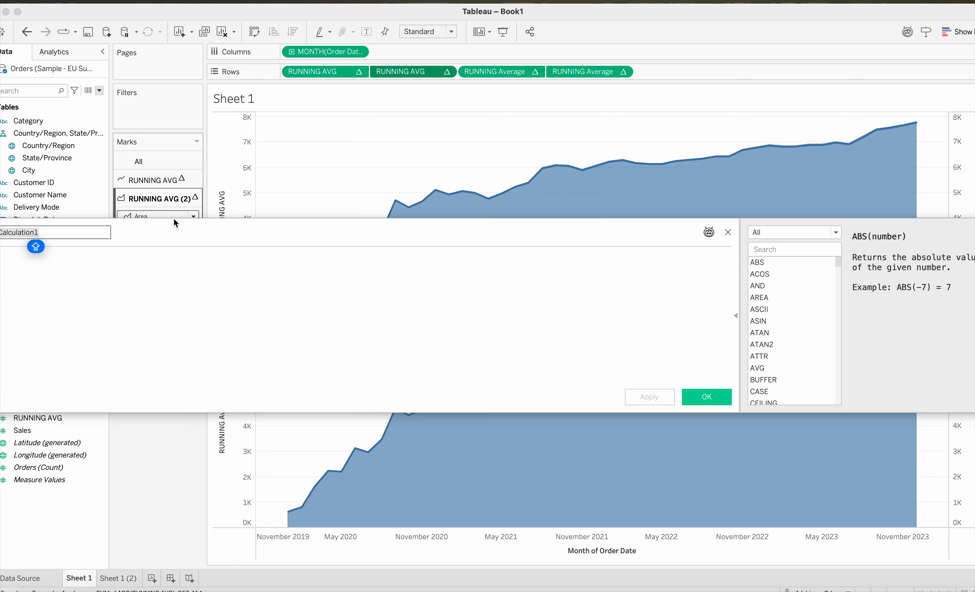
{"action": "left_click_drag", "start_coordinate": [200, 247], "coordinate": [314, 248]}
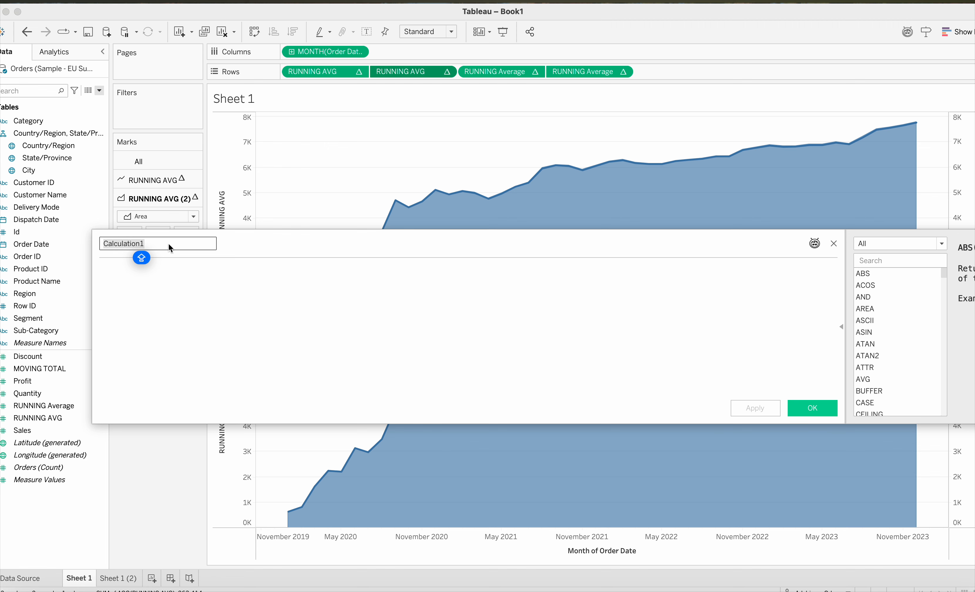
{"action": "type", "text": "RUNNING TO"}
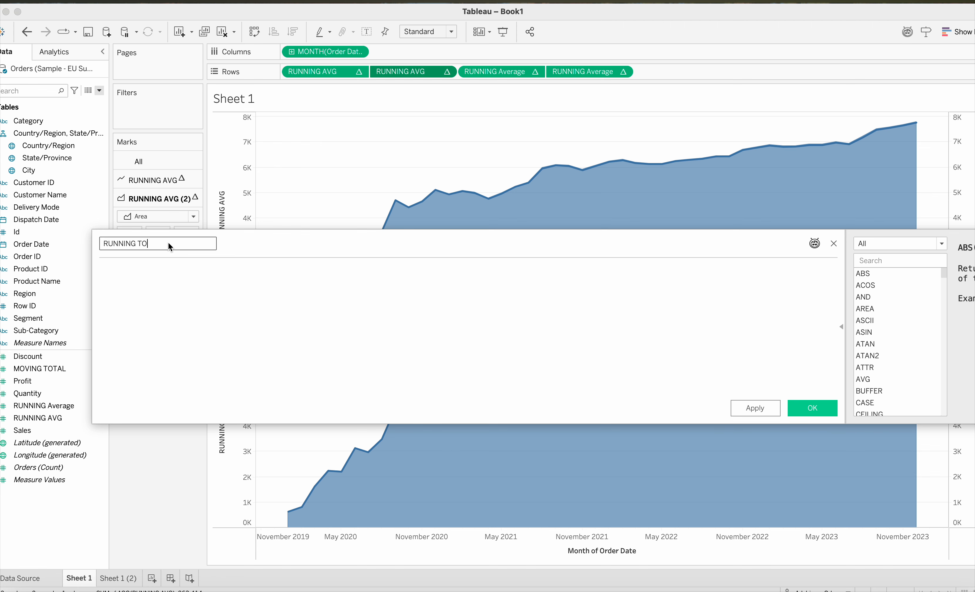
{"action": "type", "text": "TAL"}
Enter a RUNNING_SUM formula in the RUNNING TOTAL field that wraps SUM of the Profit field.
{"action": "left_click", "coordinate": [167, 274]}
{"action": "type", "text": "RUNN"}
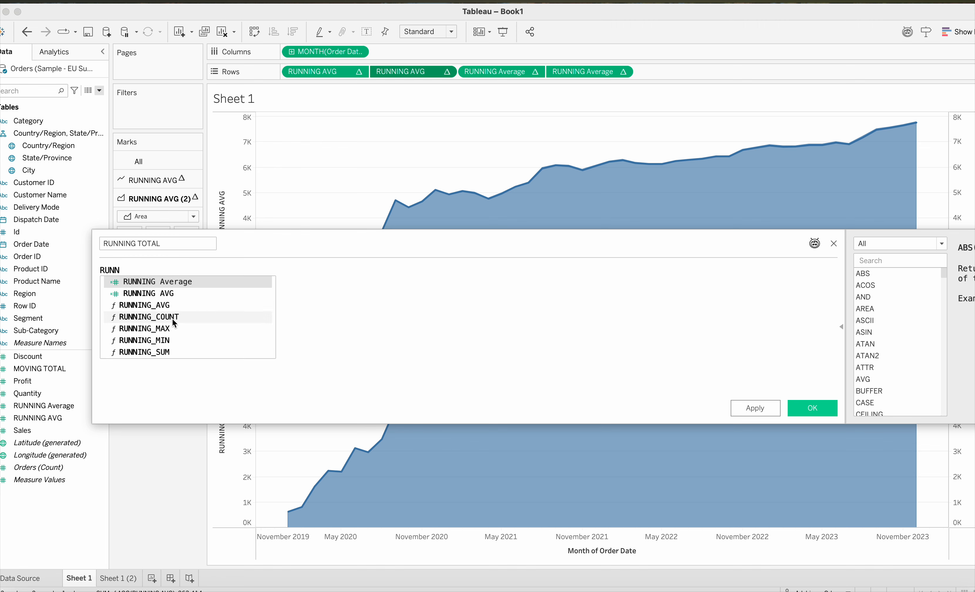
{"action": "left_click", "coordinate": [169, 353]}
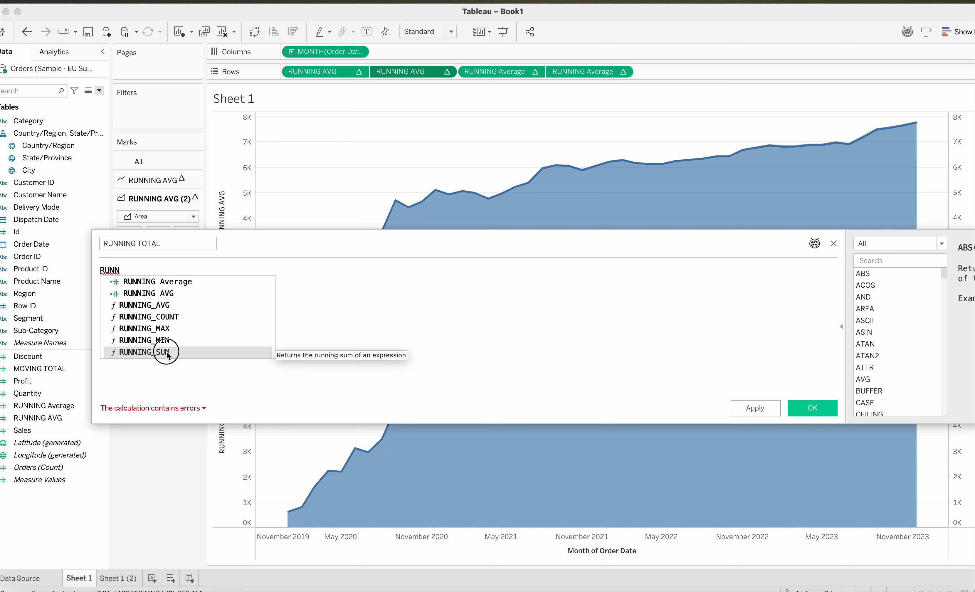
{"action": "key", "text": "Return"}
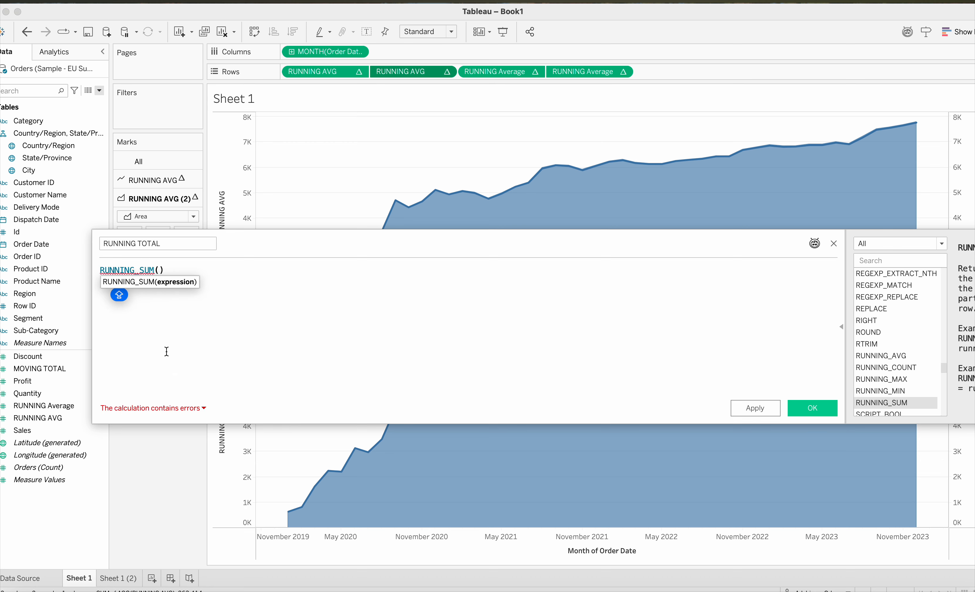
{"action": "type", "text": "SUM"}
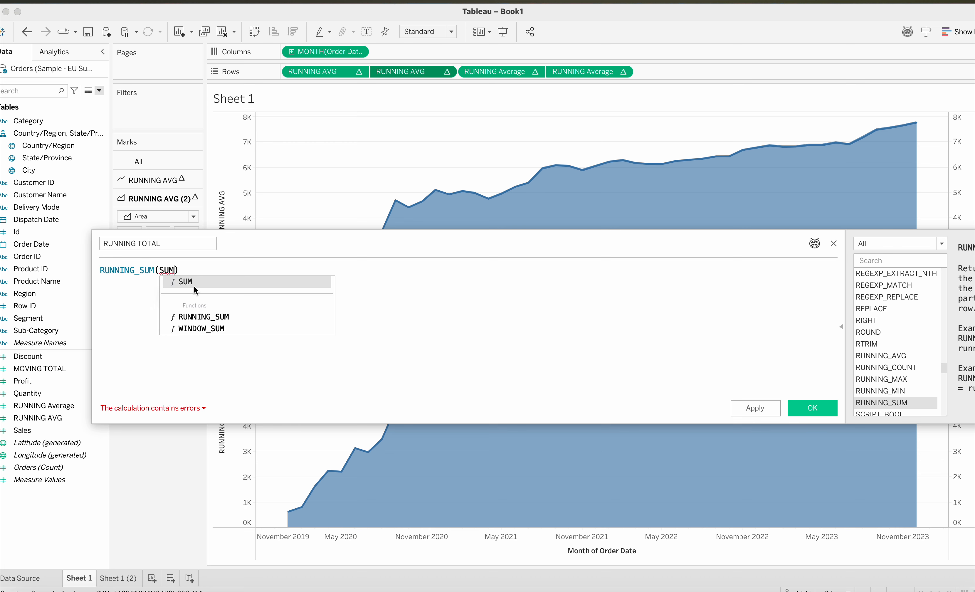
{"action": "left_click", "coordinate": [193, 283]}
{"action": "type", "text": "("}
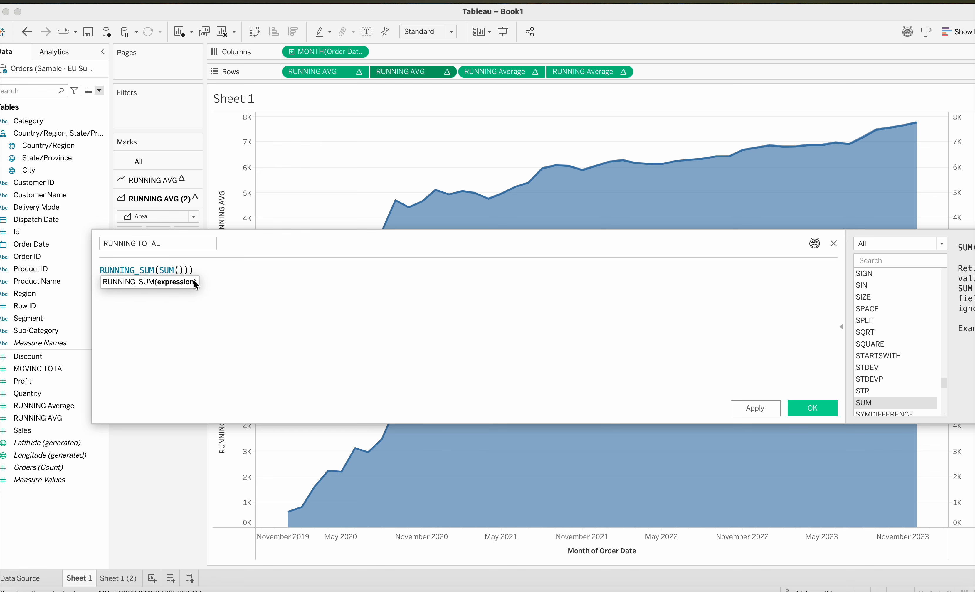
{"action": "type", "text": "PROFIT"}
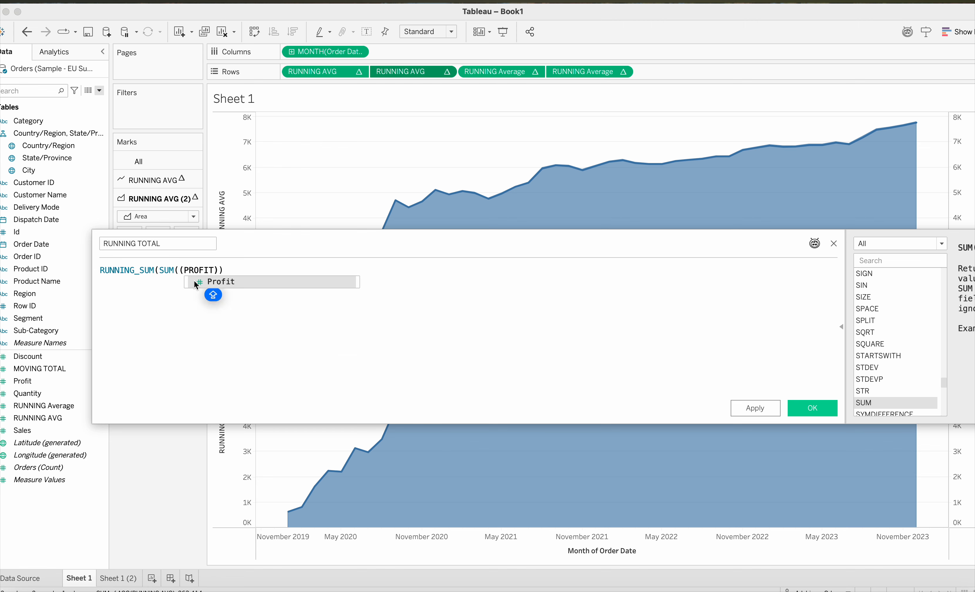
{"action": "left_click", "coordinate": [218, 280]}
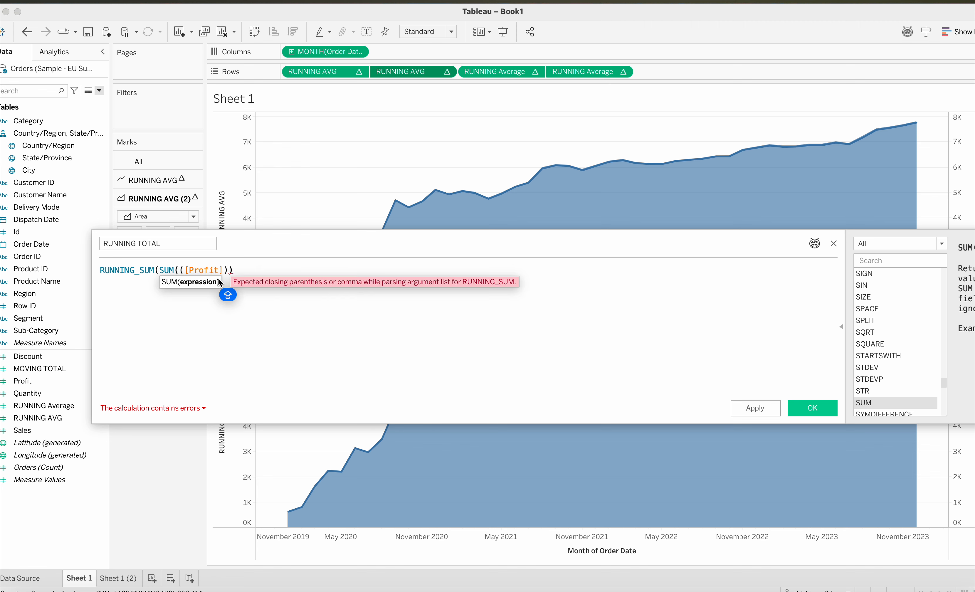
Clean up the arguments and parentheses so the RUNNING TOTAL formula reads RUNNING_SUM(SUM([Profit])) and save the field.
{"action": "type", "text": ",0"}
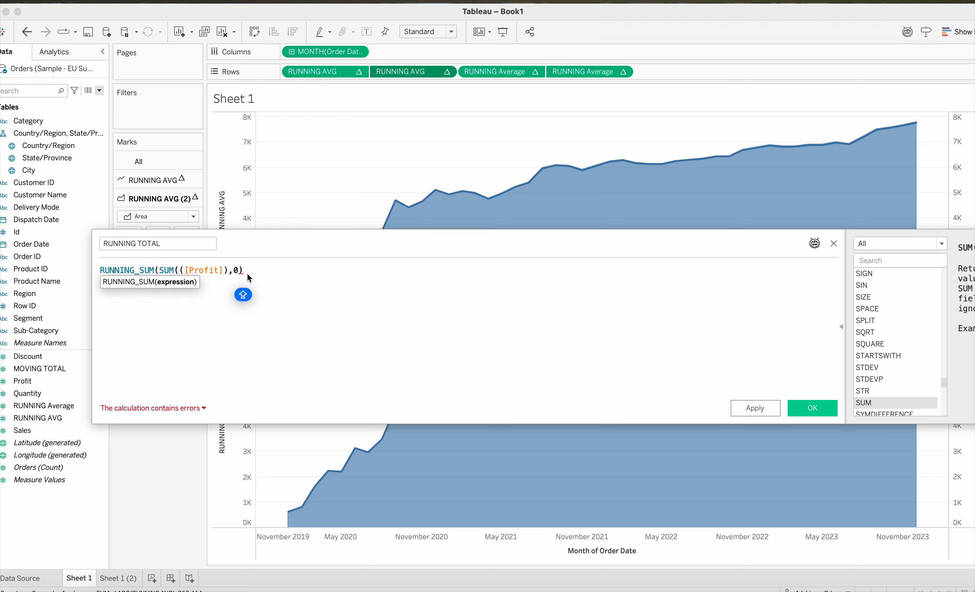
{"action": "type", "text": ")"}
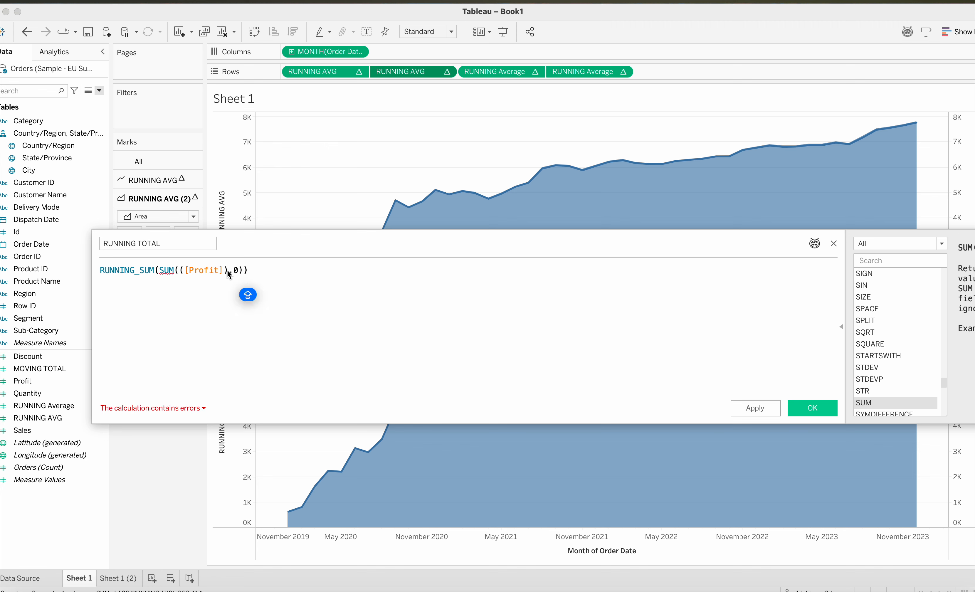
{"action": "left_click", "coordinate": [184, 272]}
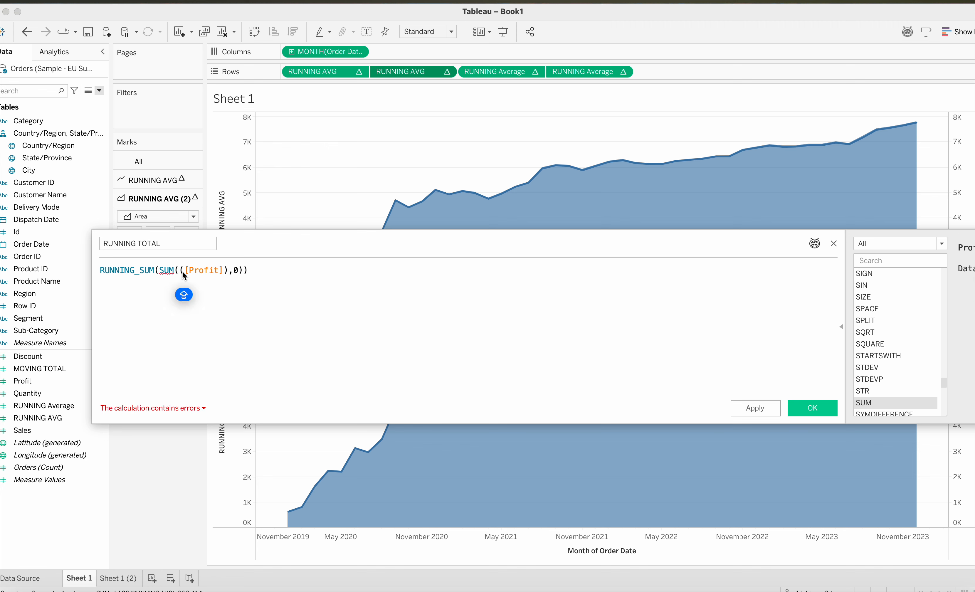
{"action": "key", "text": "BackSpace"}
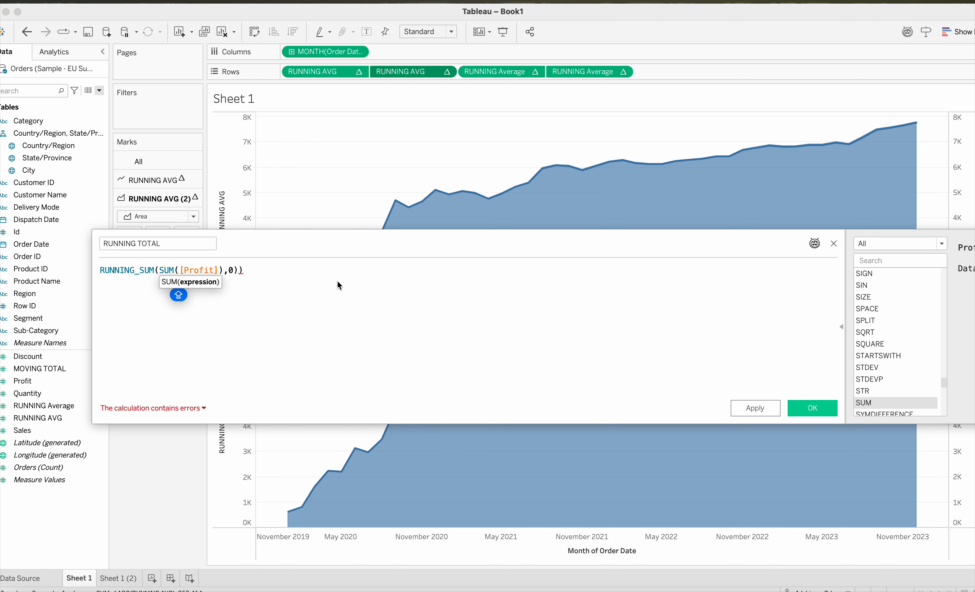
{"action": "left_click", "coordinate": [311, 273]}
{"action": "key", "text": "BackSpace"}
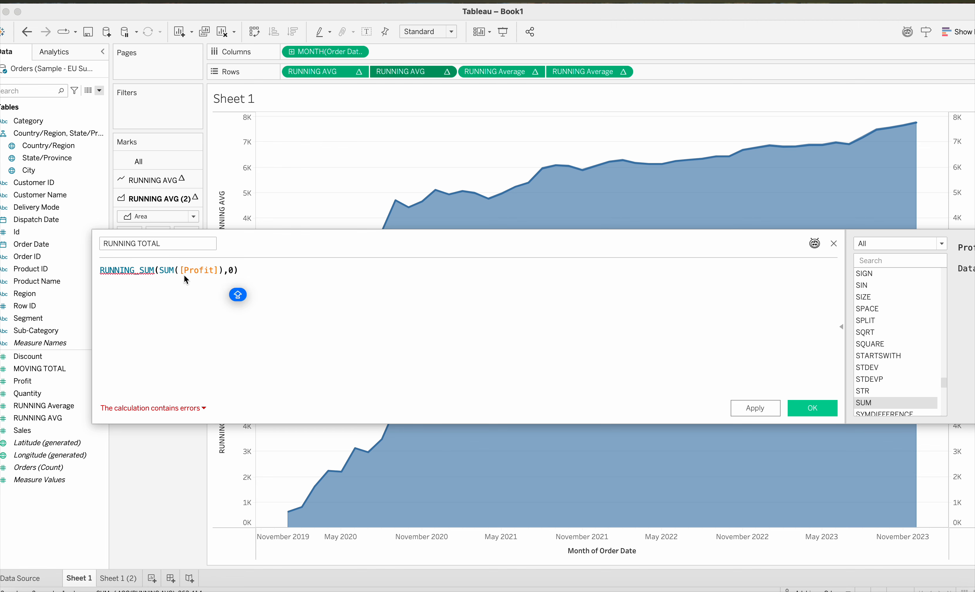
{"action": "left_click", "coordinate": [234, 272]}
{"action": "key", "text": "BackSpace"}
{"action": "key", "text": "BackSpace"}
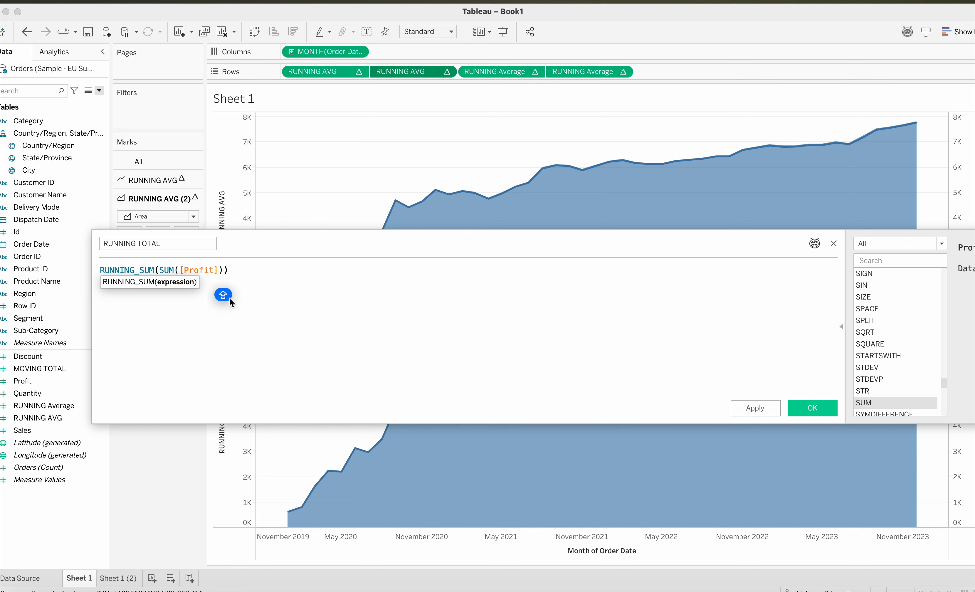
{"action": "left_click", "coordinate": [810, 408]}
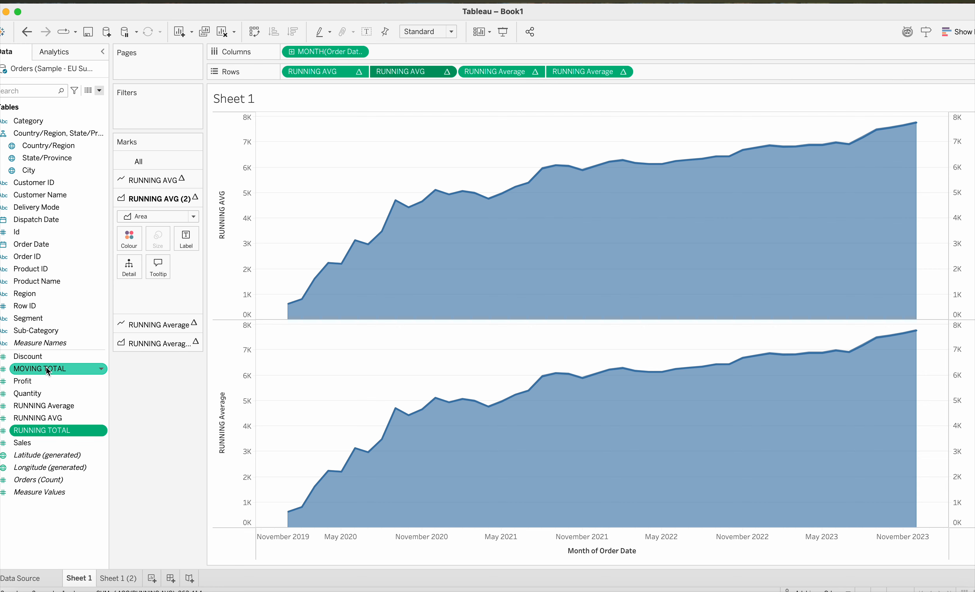
Add MOVING TOTAL and RUNNING TOTAL to Rows after the running average fields.
{"action": "left_click_drag", "start_coordinate": [47, 370], "coordinate": [696, 74]}
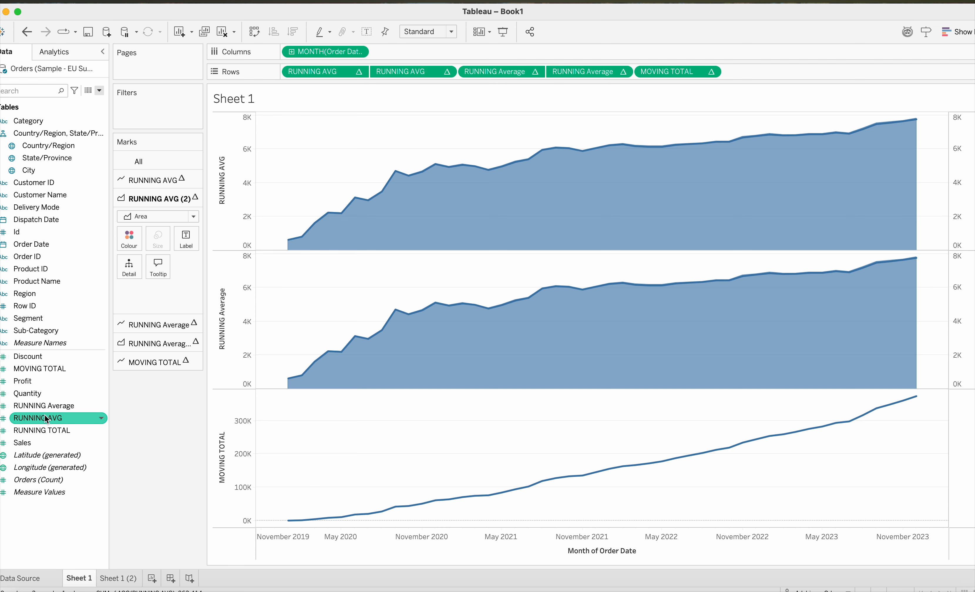
{"action": "left_click_drag", "start_coordinate": [44, 430], "coordinate": [759, 74]}
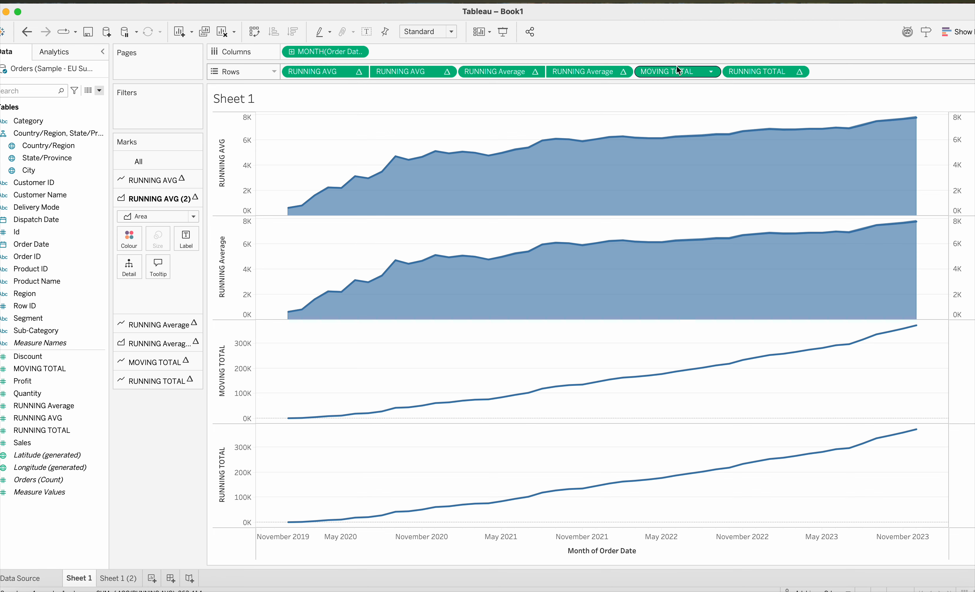
Replace MOVING TOTAL on Rows with a moving sum of Profit placed ahead of RUNNING TOTAL.
{"action": "left_click_drag", "start_coordinate": [677, 67], "coordinate": [132, 465]}
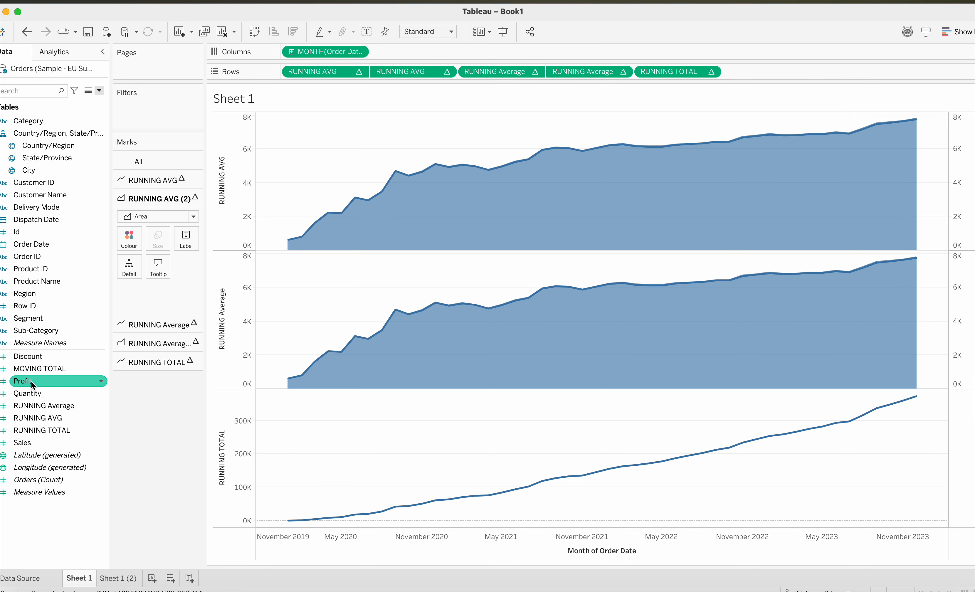
{"action": "left_click_drag", "start_coordinate": [34, 382], "coordinate": [710, 73]}
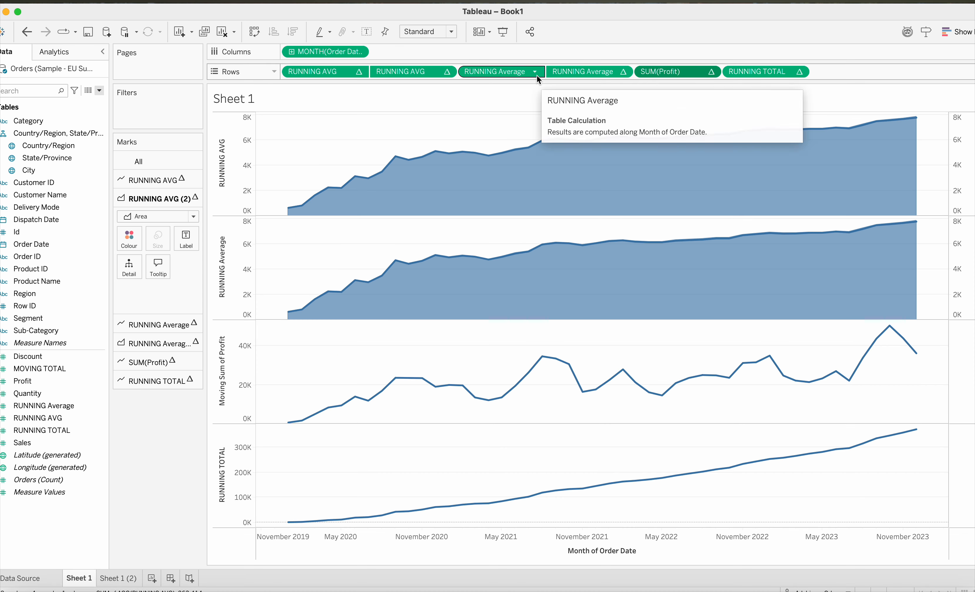
Clear the moving sum table calculation from the SUM(Profit) field on Rows.
{"action": "mouse_move", "coordinate": [695, 74]}
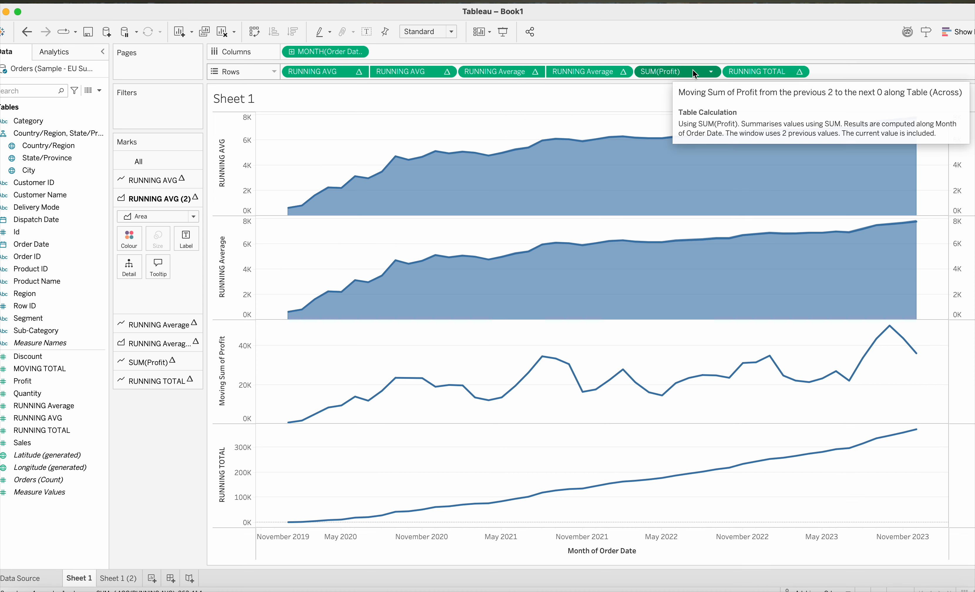
{"action": "left_click", "coordinate": [712, 73]}
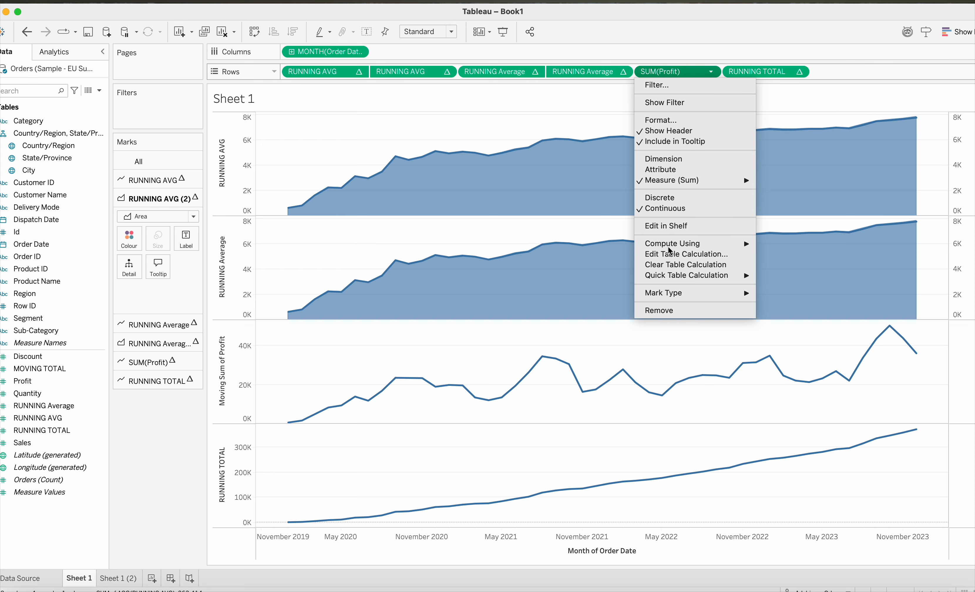
{"action": "mouse_move", "coordinate": [672, 282]}
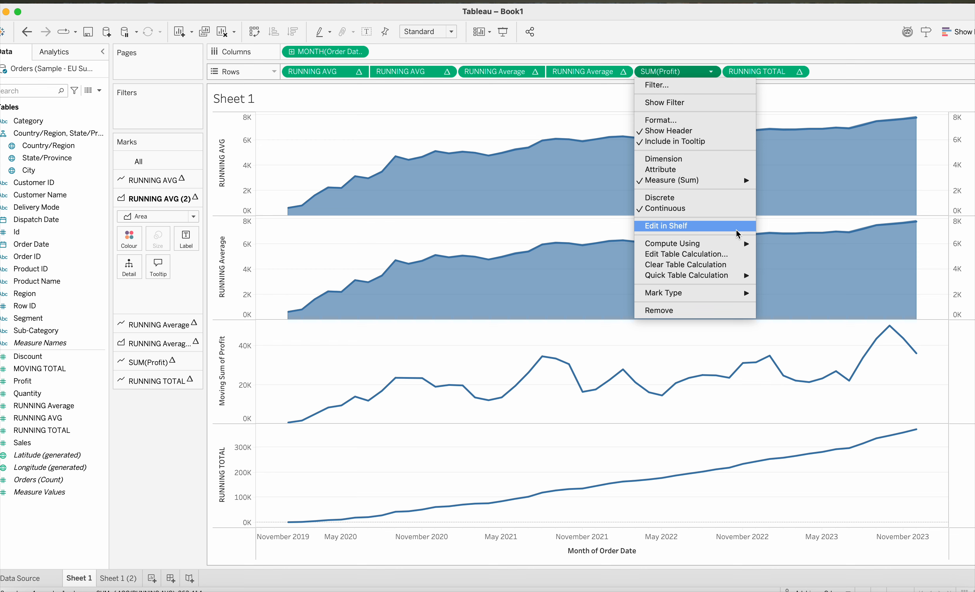
{"action": "left_click", "coordinate": [711, 70]}
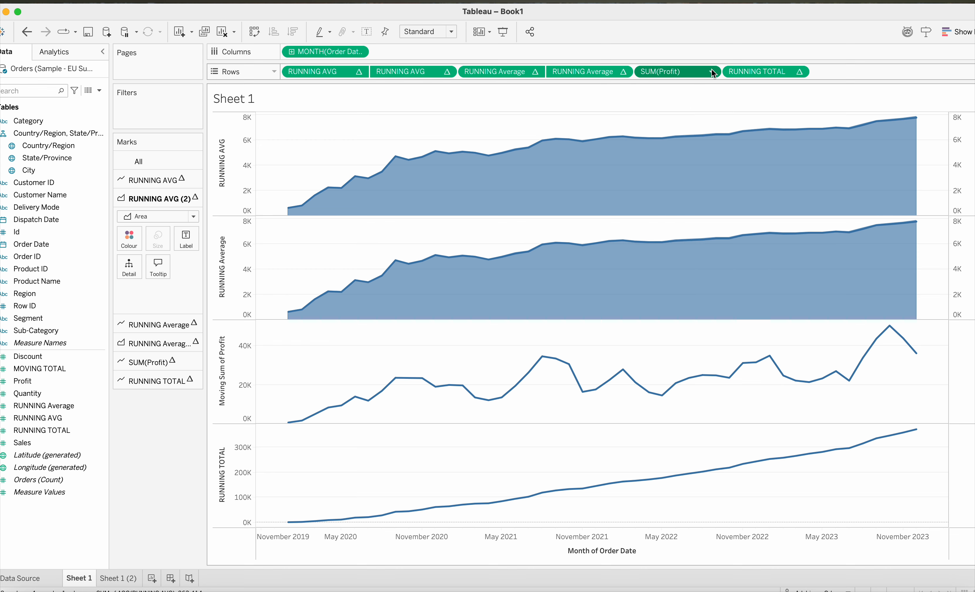
{"action": "left_click", "coordinate": [712, 70]}
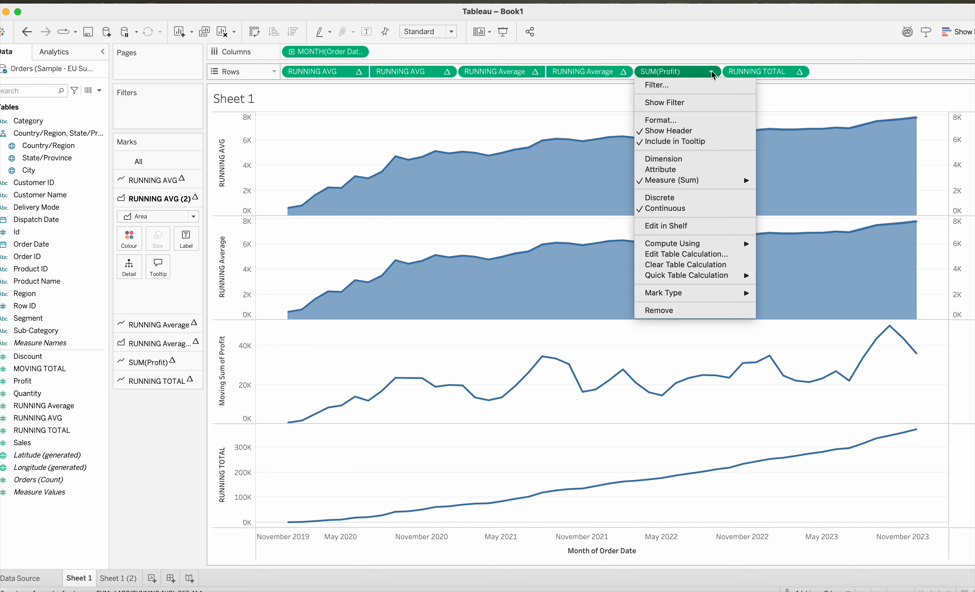
{"action": "left_click", "coordinate": [687, 266]}
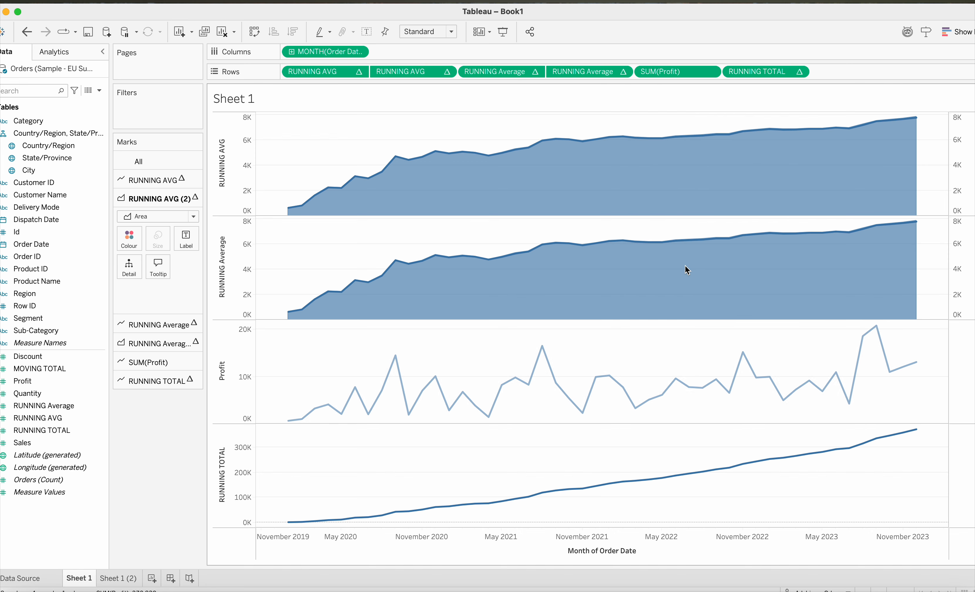
Add a table calculation to SUM(Profit) on Rows with Moving Calculation as its calculation type.
{"action": "left_click", "coordinate": [711, 72]}
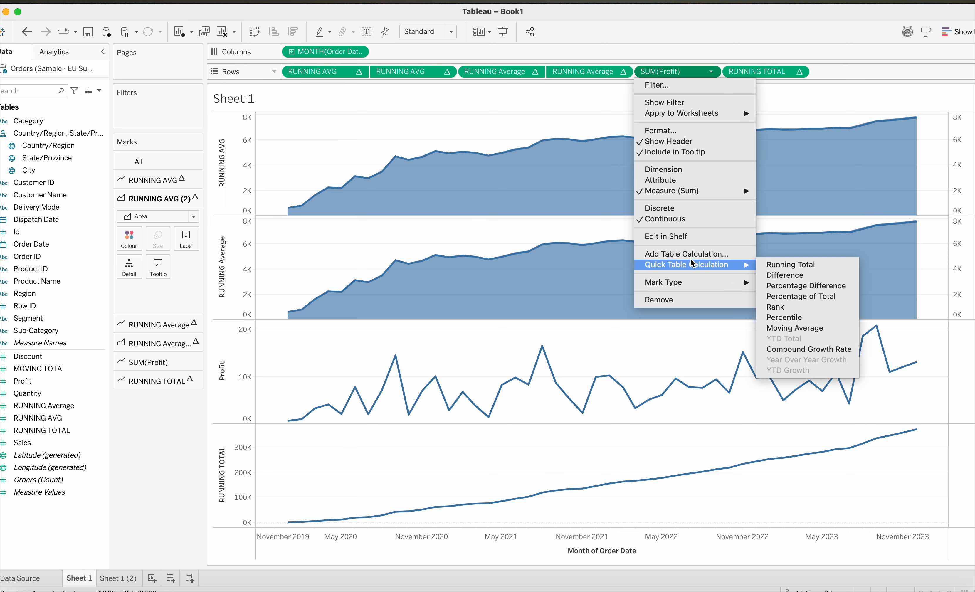
{"action": "mouse_move", "coordinate": [726, 265]}
{"action": "left_click", "coordinate": [707, 254]}
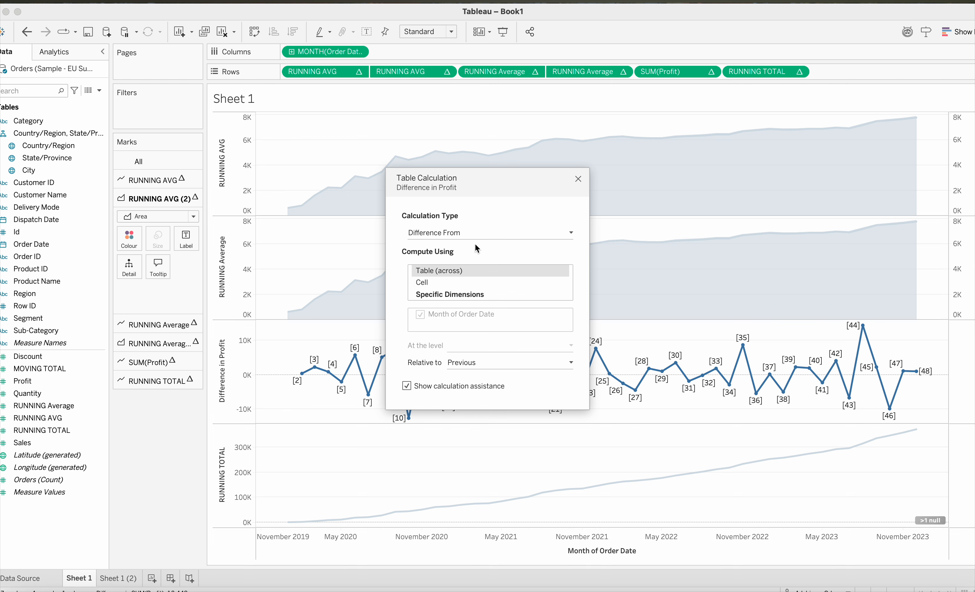
{"action": "left_click", "coordinate": [490, 230]}
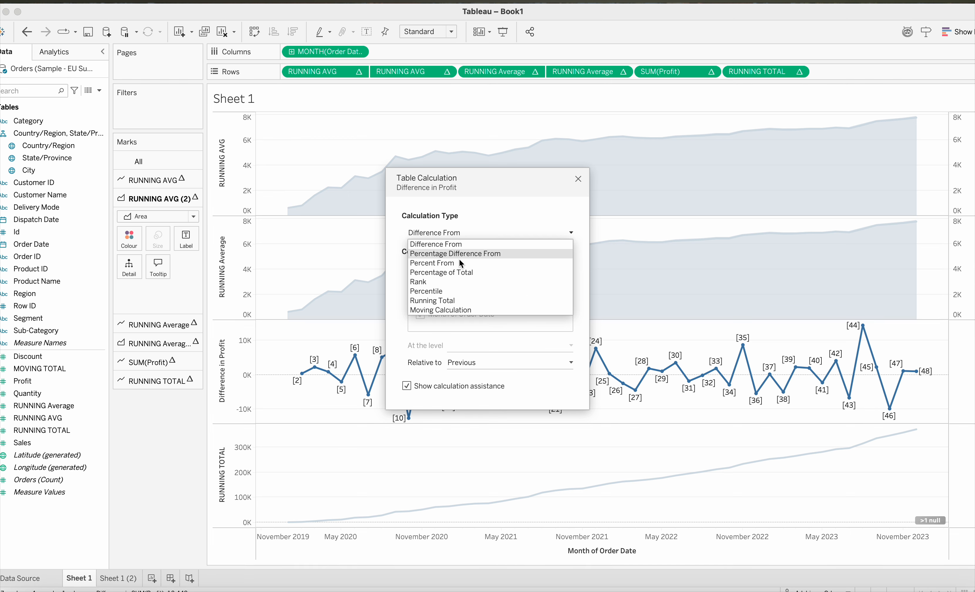
{"action": "left_click", "coordinate": [439, 310]}
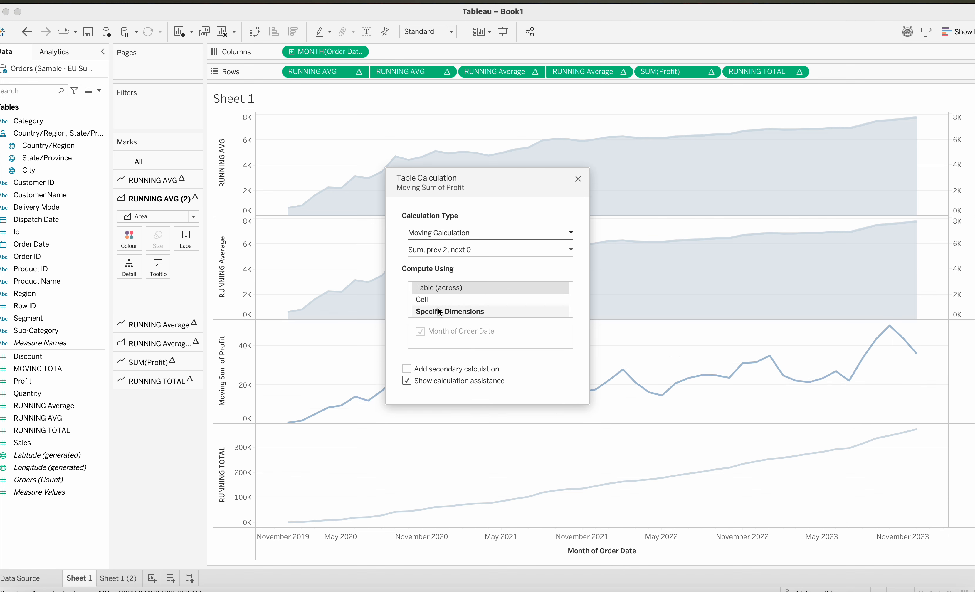
Summarise the moving calculation's values using Sum and close the table calculation settings.
{"action": "left_click", "coordinate": [528, 251]}
{"action": "left_click", "coordinate": [452, 273]}
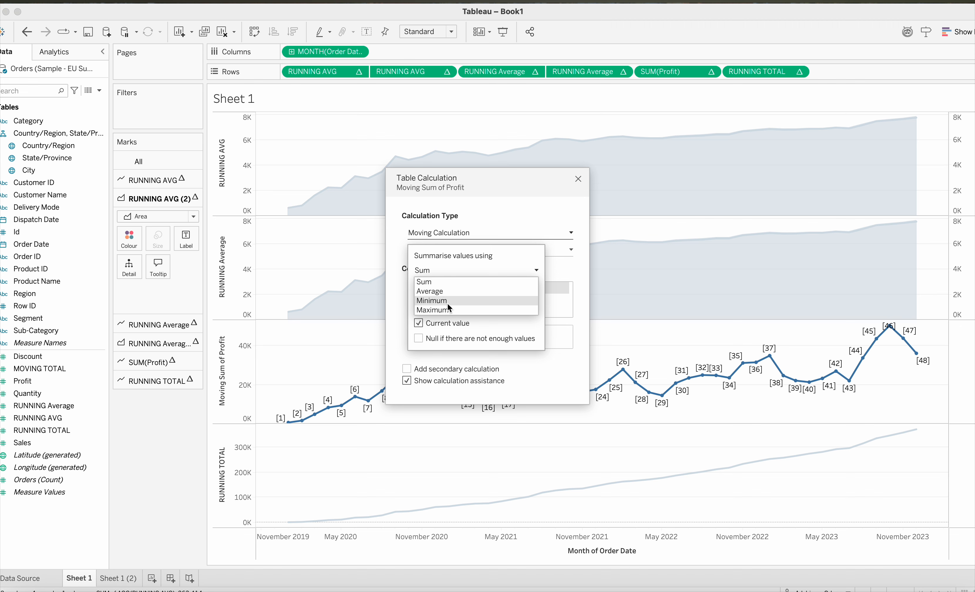
{"action": "left_click", "coordinate": [450, 282]}
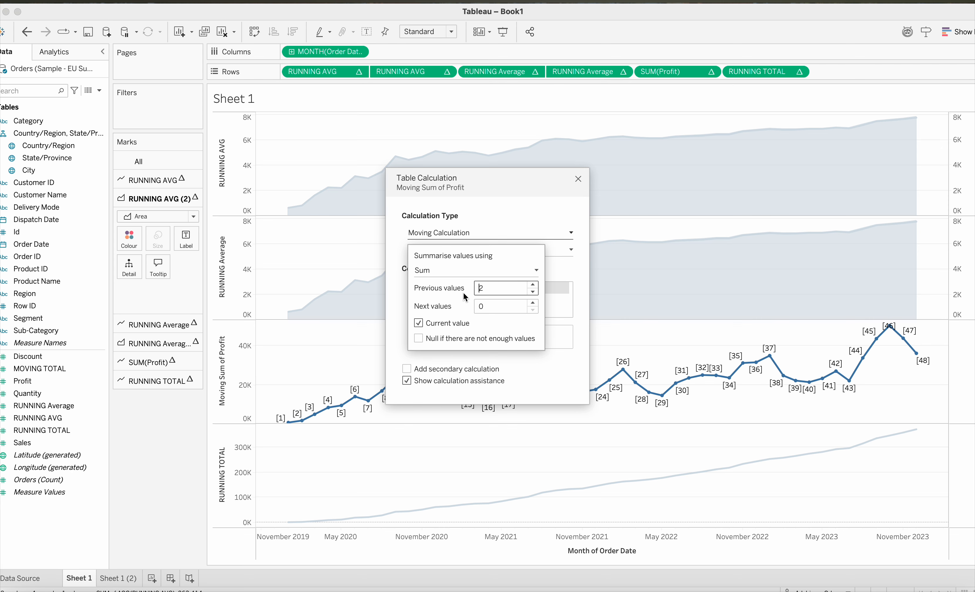
{"action": "left_click", "coordinate": [532, 364]}
{"action": "left_click", "coordinate": [578, 179]}
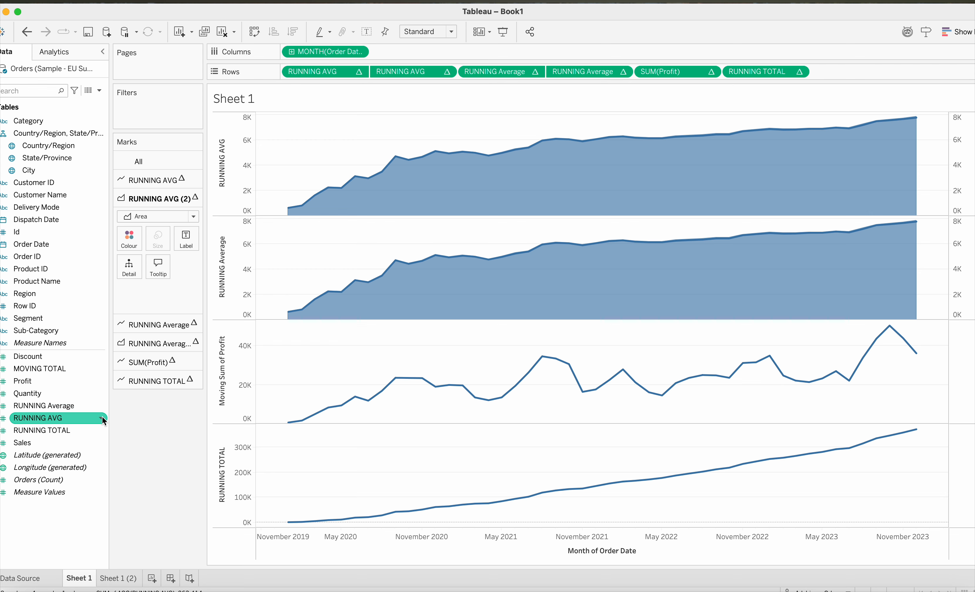
Review the formula of the RUNNING AVG calculated field and close its editor.
{"action": "left_click", "coordinate": [102, 417]}
{"action": "left_click", "coordinate": [158, 235]}
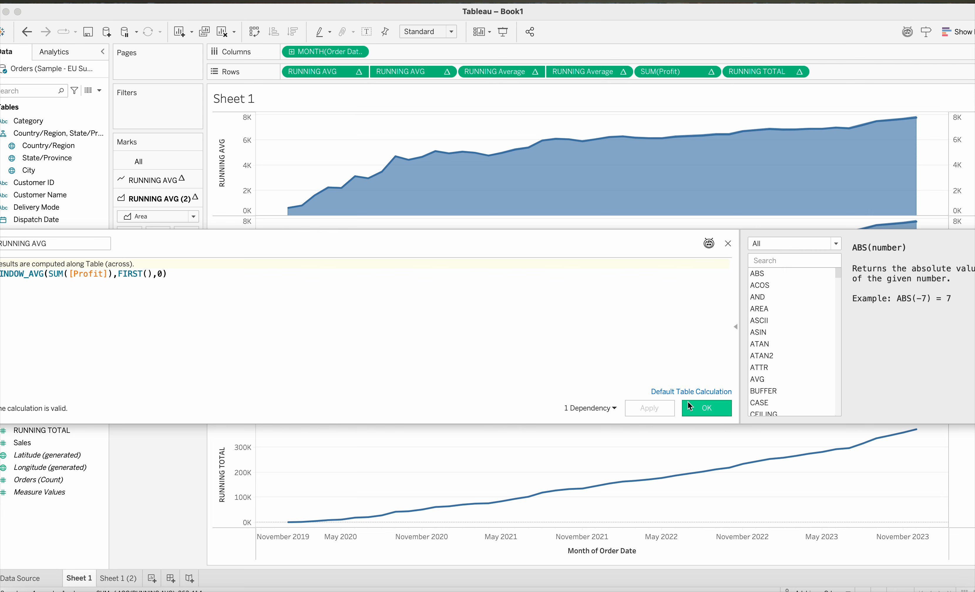
{"action": "left_click", "coordinate": [697, 405]}
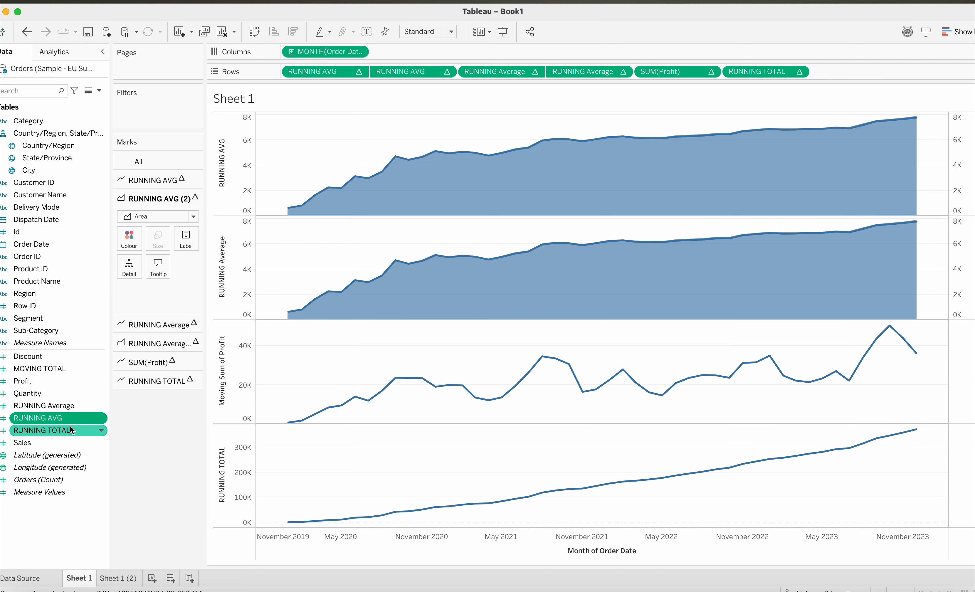